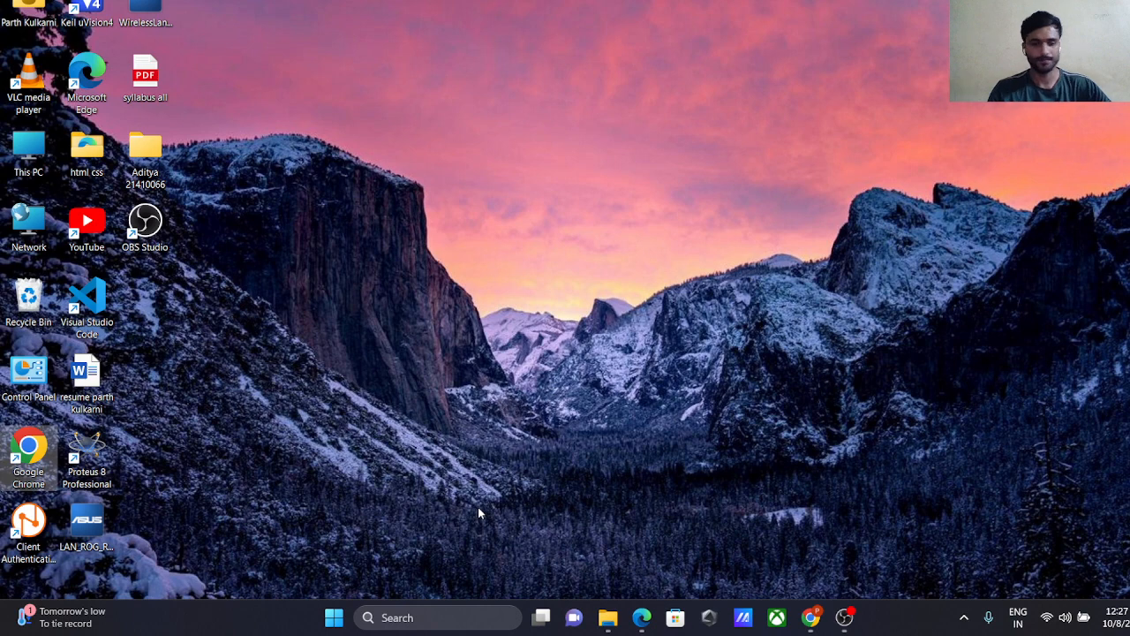
Switch to Google Chrome, search Google for "aws login" and open the Amazon Web Services Sign-In result
{"action": "left_click", "coordinate": [810, 617]}
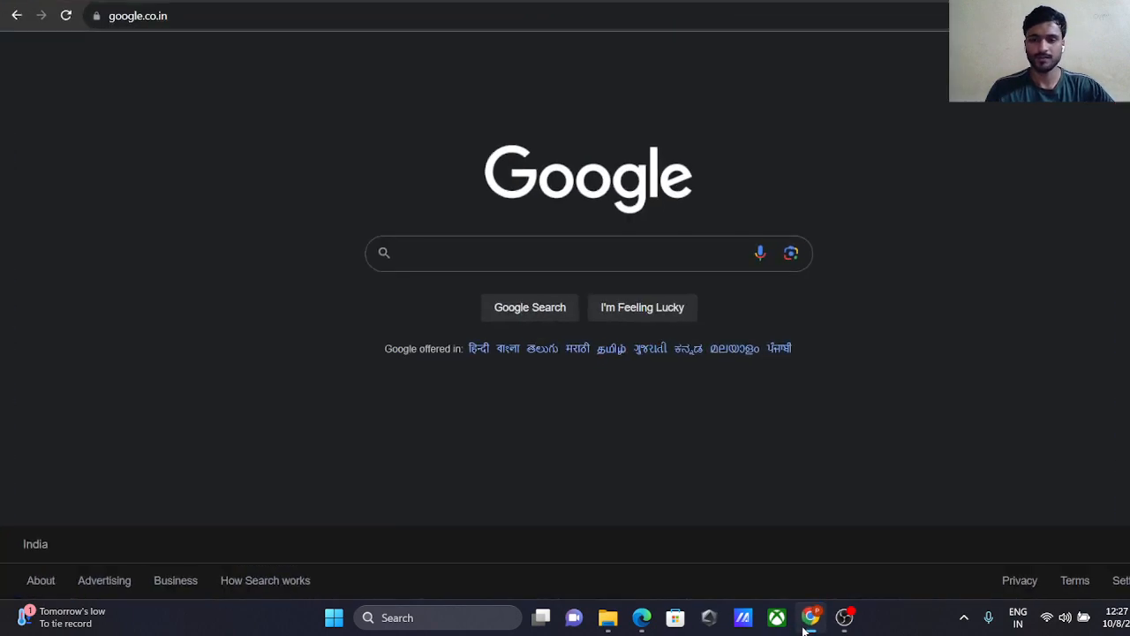
{"action": "left_click", "coordinate": [416, 261]}
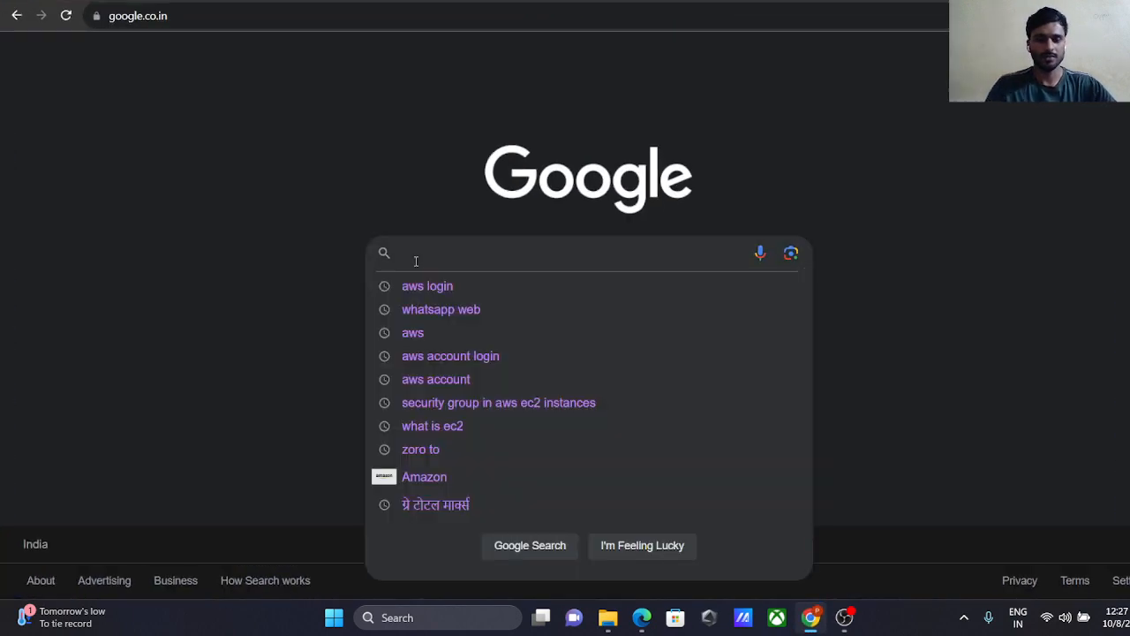
{"action": "type", "text": "aws"}
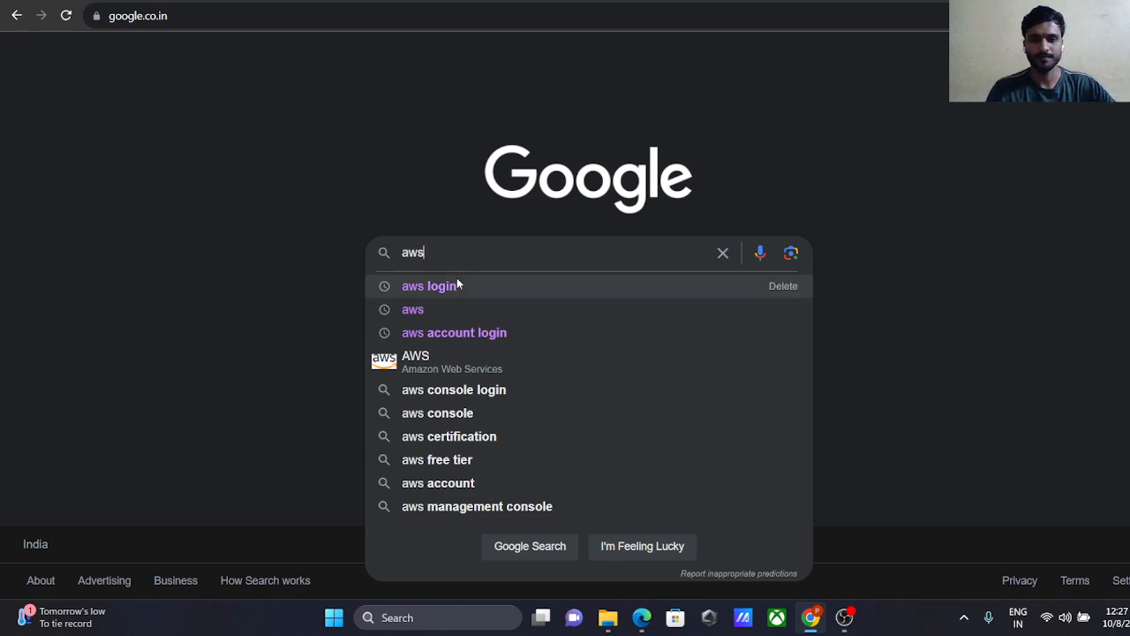
{"action": "left_click", "coordinate": [457, 284]}
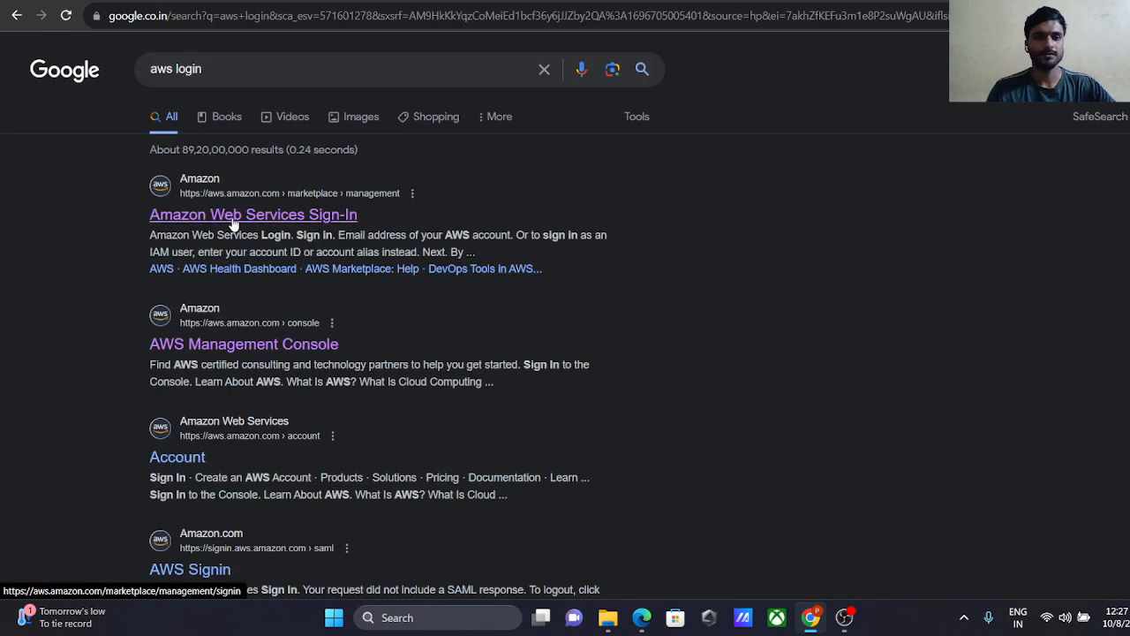
{"action": "left_click", "coordinate": [234, 216]}
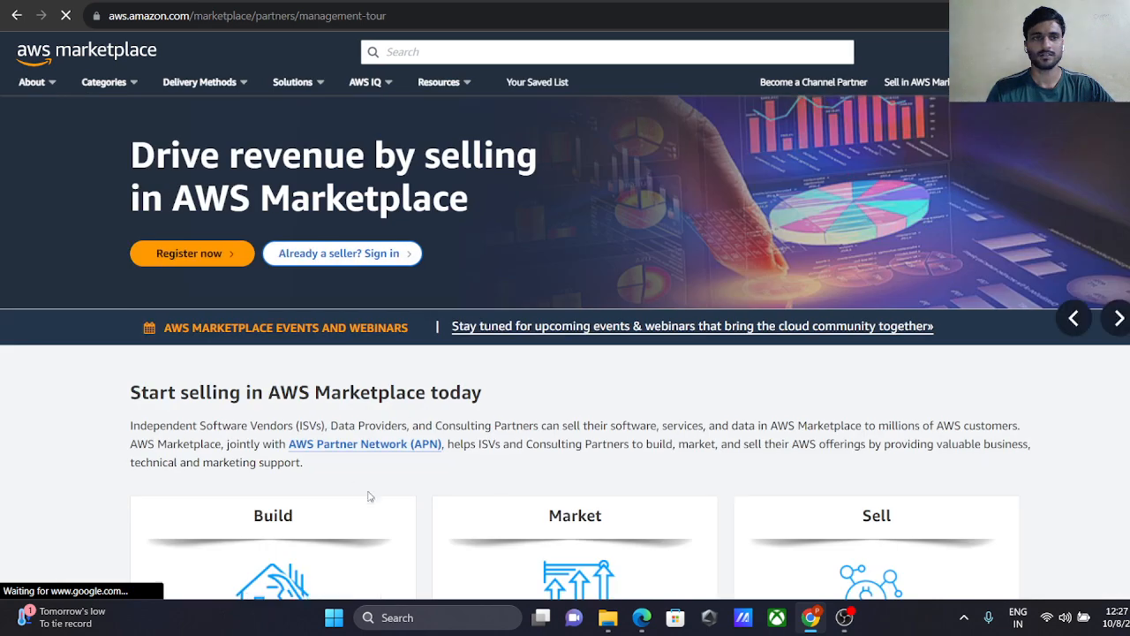
Go to the AWS Console from the account options on the AWS Marketplace page
{"action": "scroll", "coordinate": [460, 493], "scroll_direction": "down", "scroll_amount": 3}
{"action": "scroll", "coordinate": [460, 494], "scroll_direction": "up", "scroll_amount": 2}
{"action": "scroll", "coordinate": [460, 494], "scroll_direction": "up", "scroll_amount": 1}
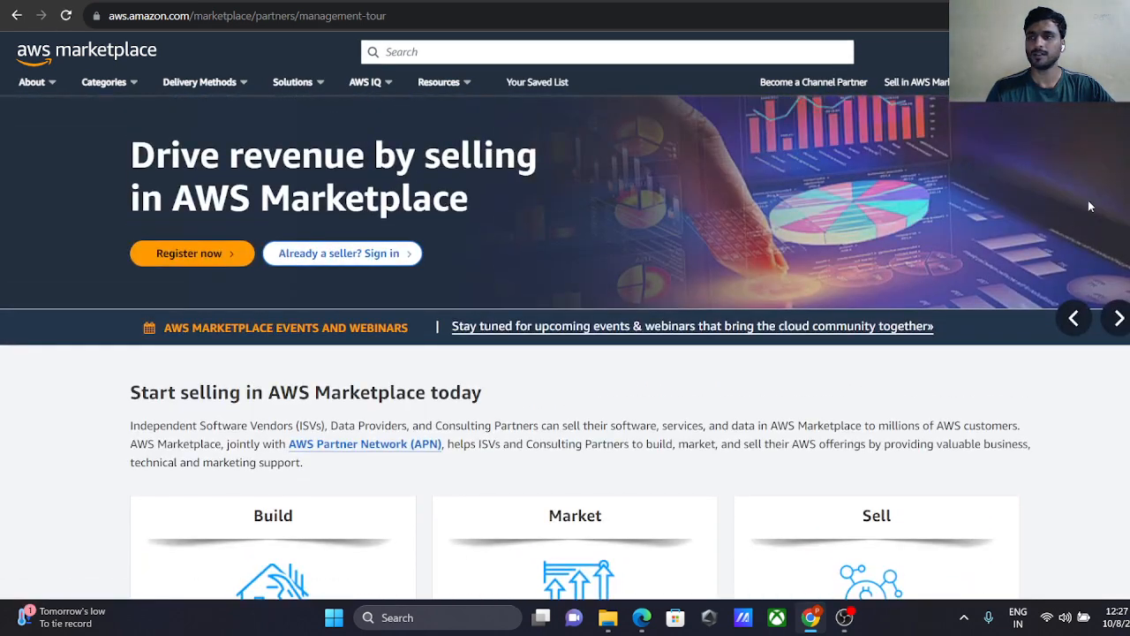
{"action": "mouse_move", "coordinate": [1095, 52]}
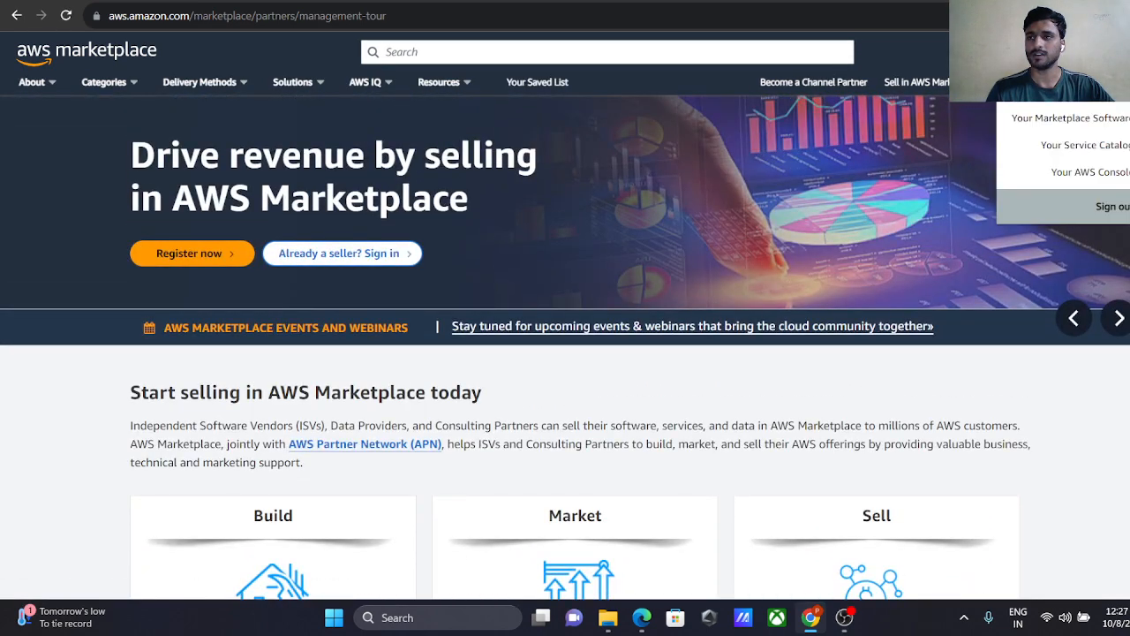
{"action": "left_click", "coordinate": [1100, 176]}
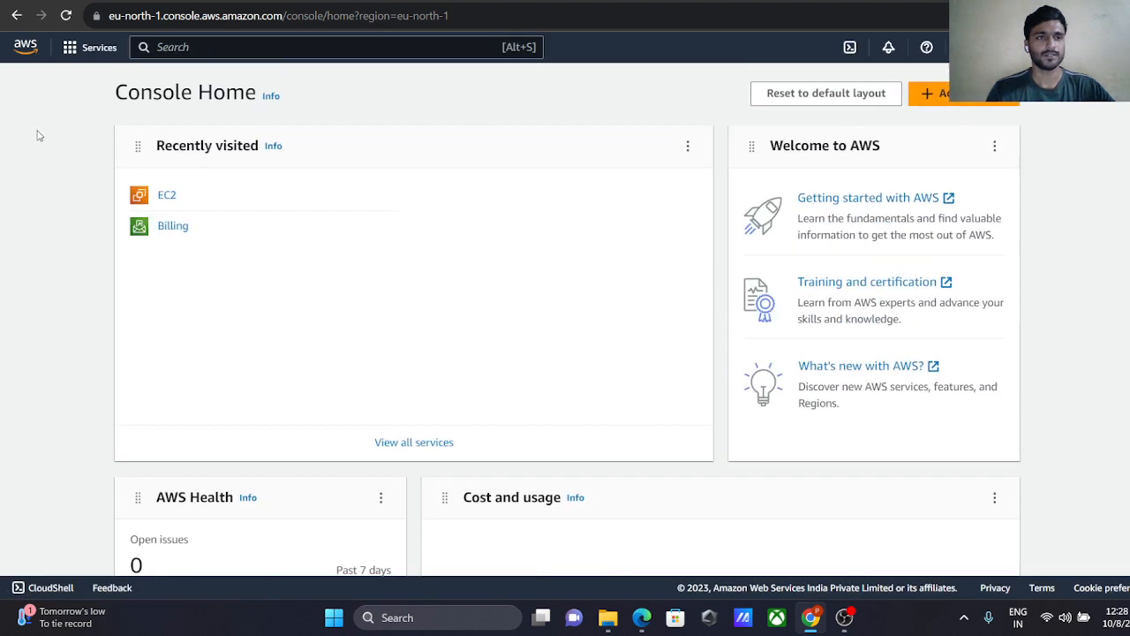
Open the EC2 service from the recently visited services and look over its dashboard
{"action": "left_click", "coordinate": [88, 49]}
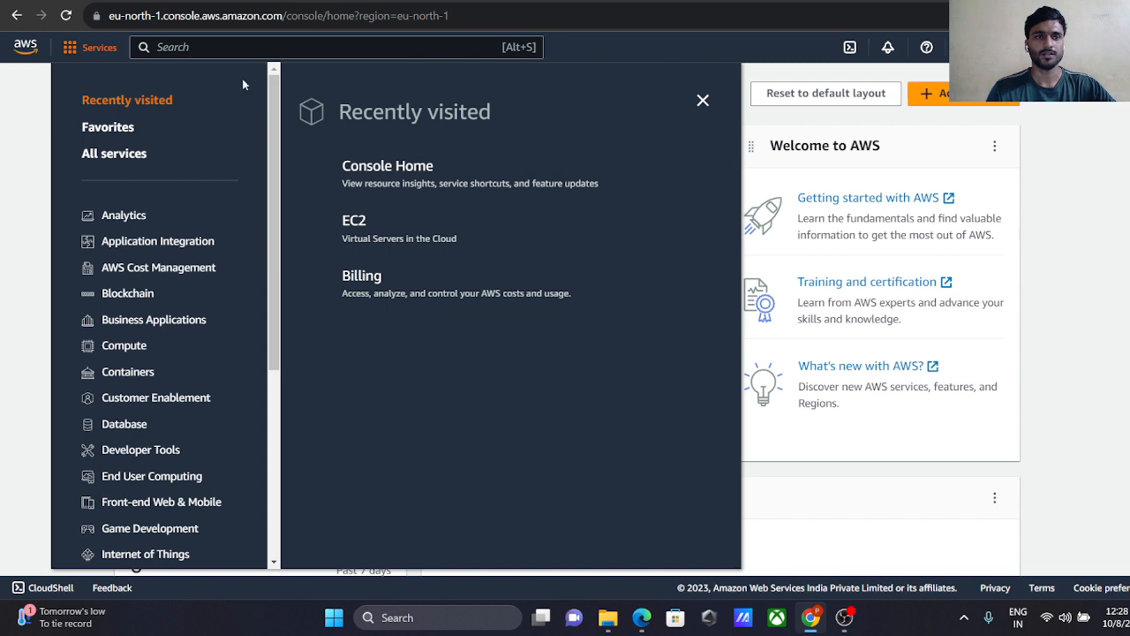
{"action": "left_click", "coordinate": [353, 224]}
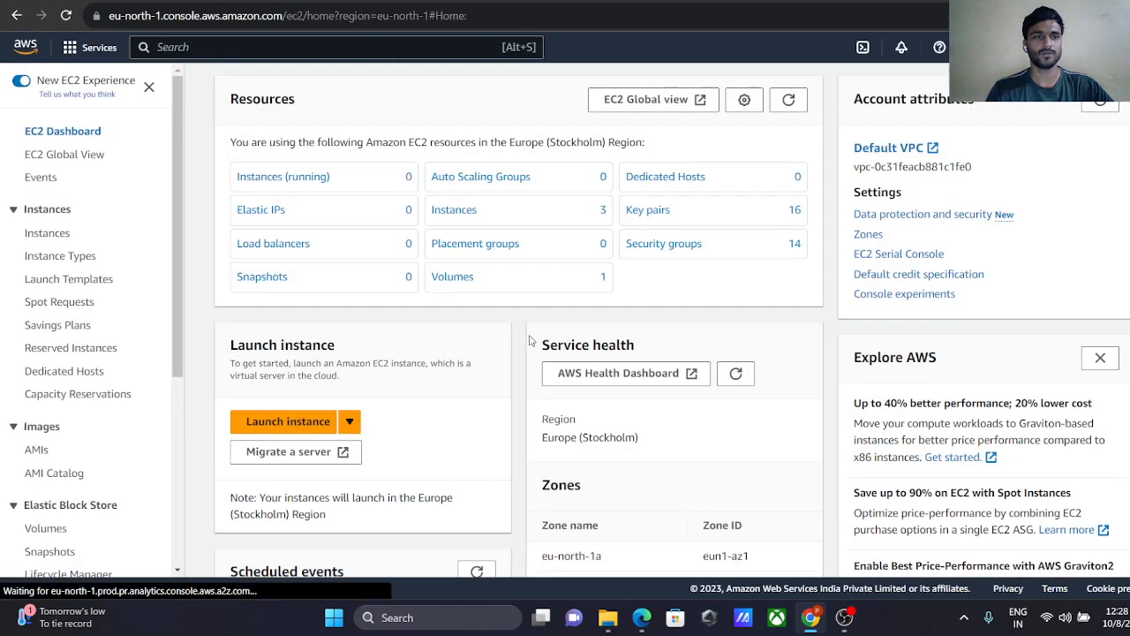
{"action": "scroll", "coordinate": [529, 340], "scroll_direction": "down", "scroll_amount": 5}
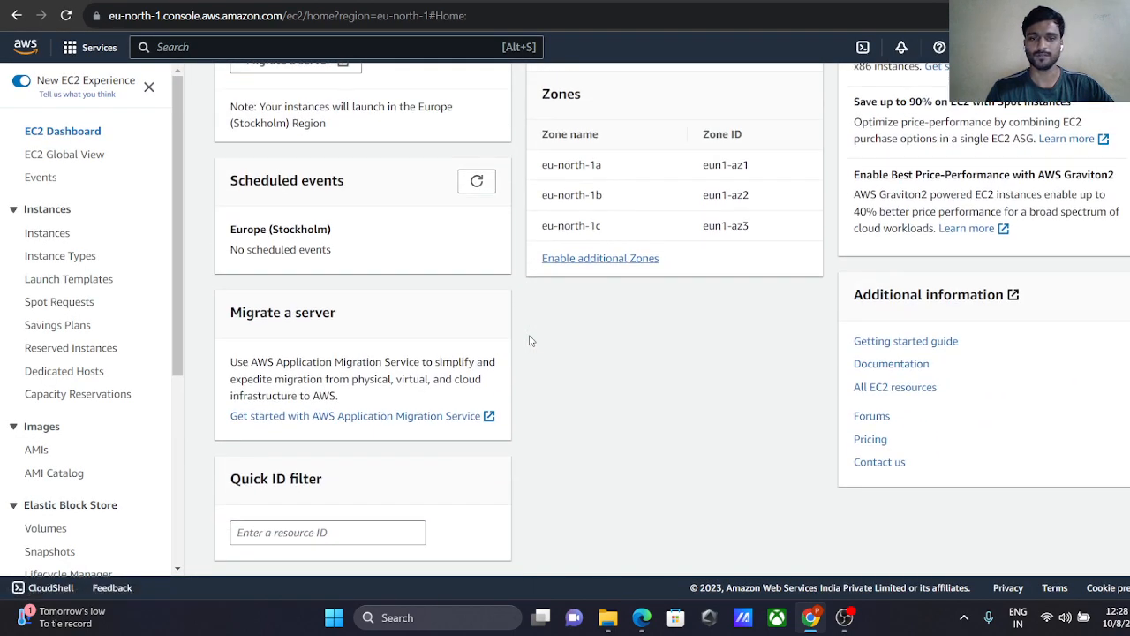
{"action": "scroll", "coordinate": [530, 340], "scroll_direction": "up", "scroll_amount": 5}
{"action": "scroll", "coordinate": [376, 340], "scroll_direction": "down", "scroll_amount": 1}
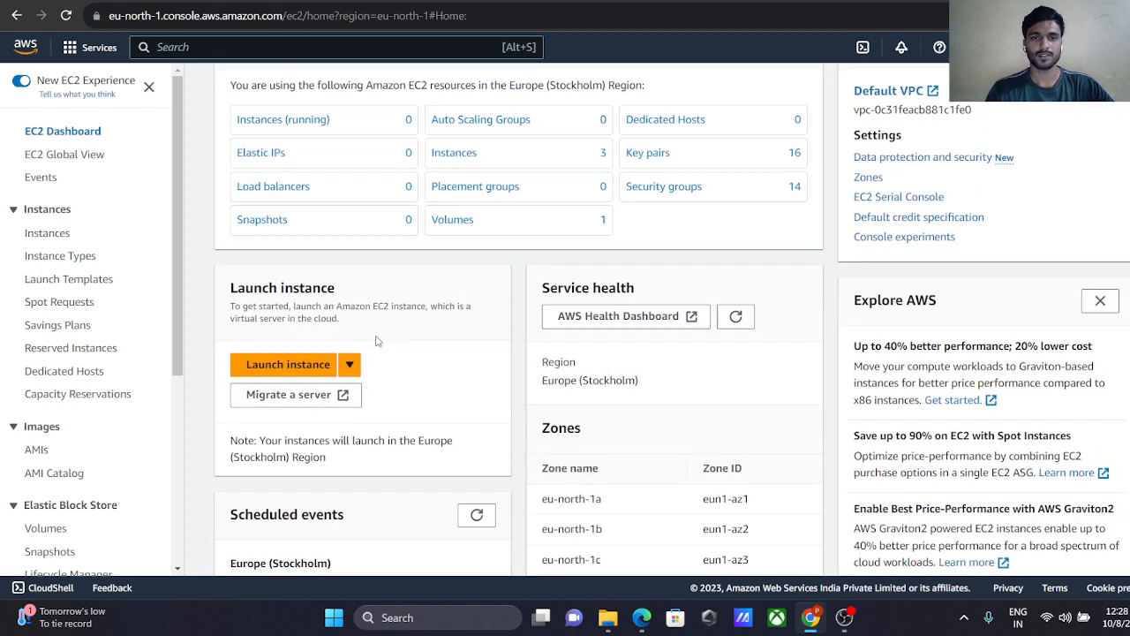
{"action": "scroll", "coordinate": [375, 340], "scroll_direction": "up", "scroll_amount": 1}
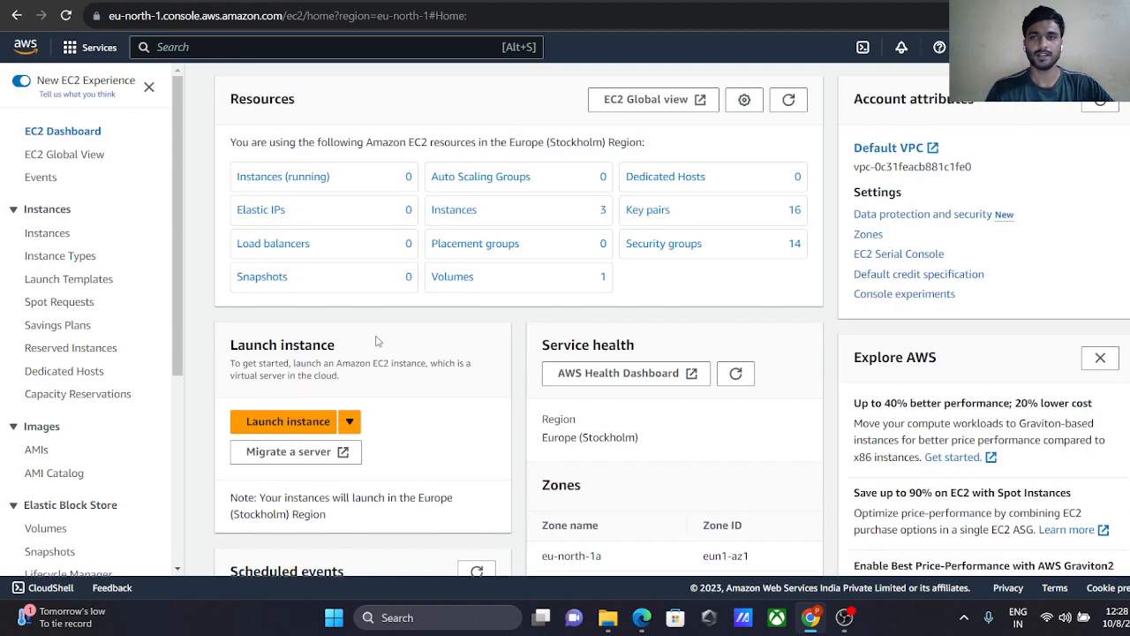
Go to the list of EC2 instances and start launching a new instance
{"action": "left_click", "coordinate": [53, 238]}
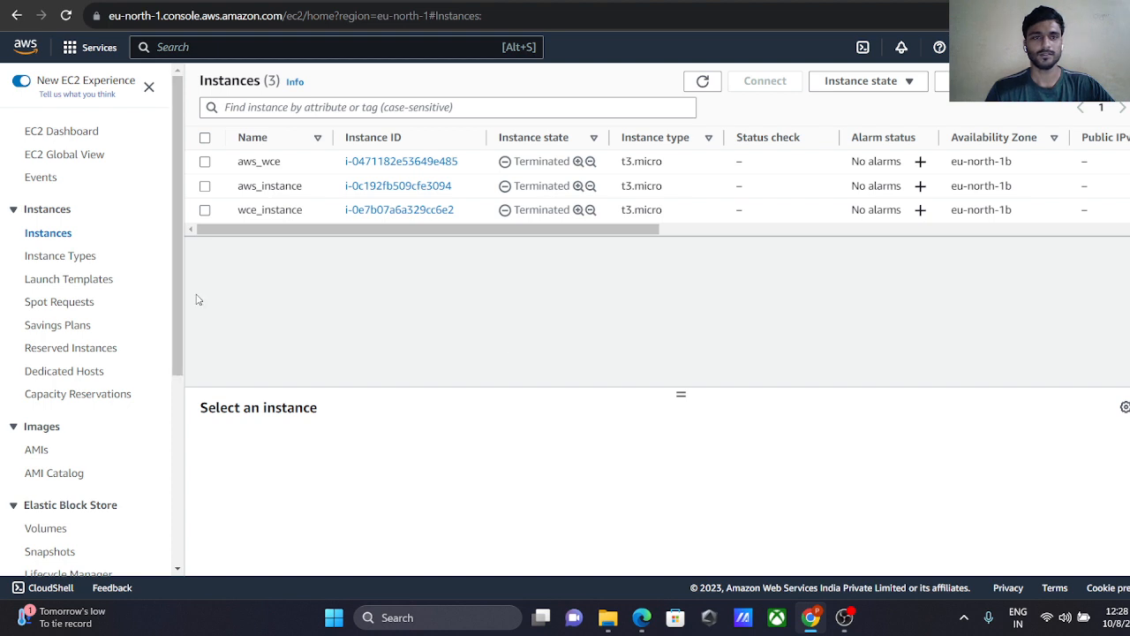
{"action": "left_click_drag", "start_coordinate": [369, 240], "coordinate": [342, 240]}
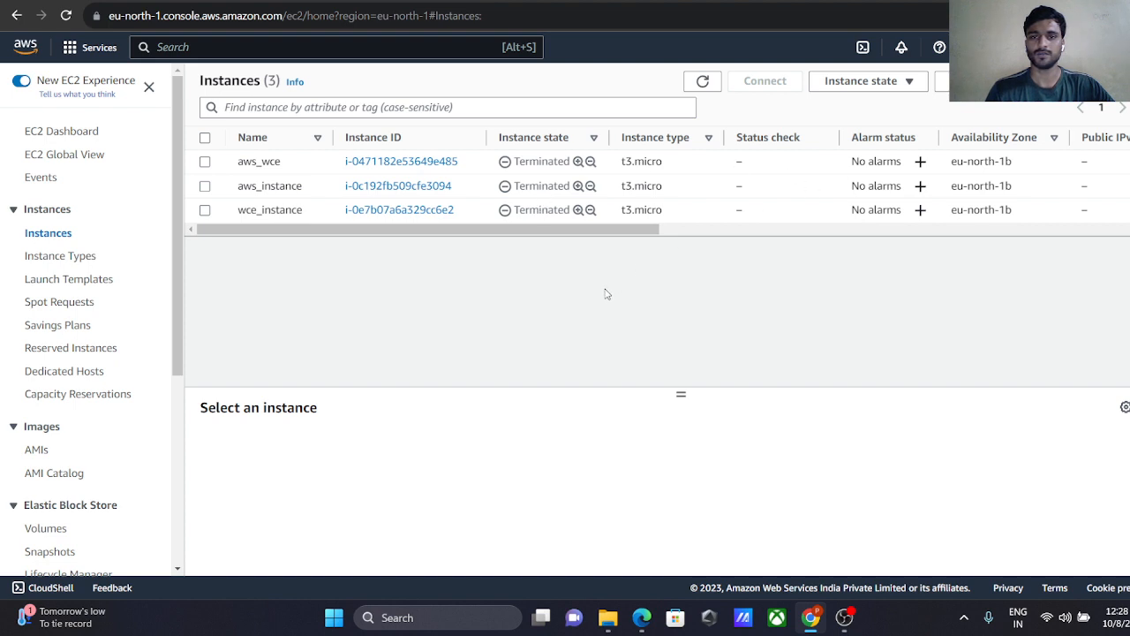
{"action": "left_click_drag", "start_coordinate": [548, 232], "coordinate": [451, 250]}
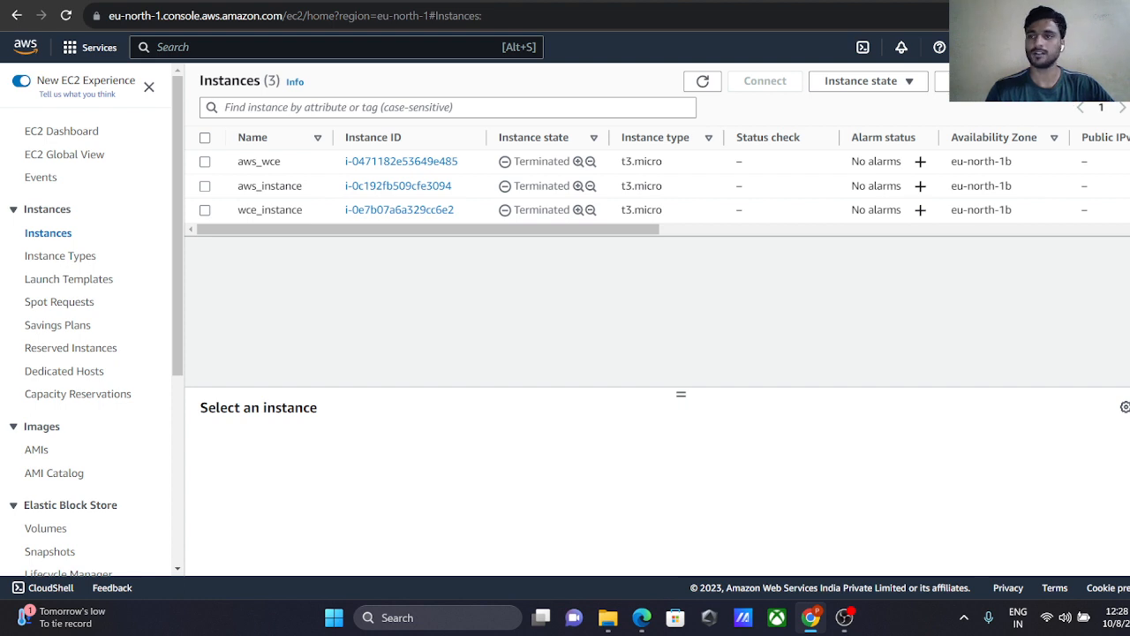
{"action": "left_click", "coordinate": [1067, 82]}
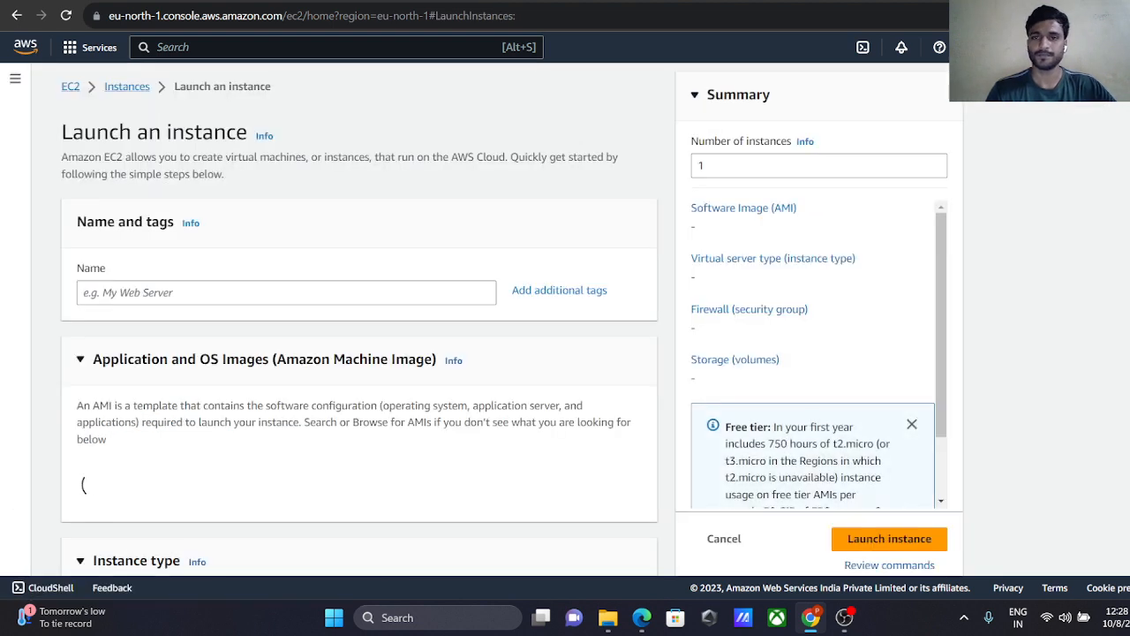
Look over the launch form and enter "aws_htt" as the name of the new instance
{"action": "scroll", "coordinate": [507, 356], "scroll_direction": "down", "scroll_amount": 2}
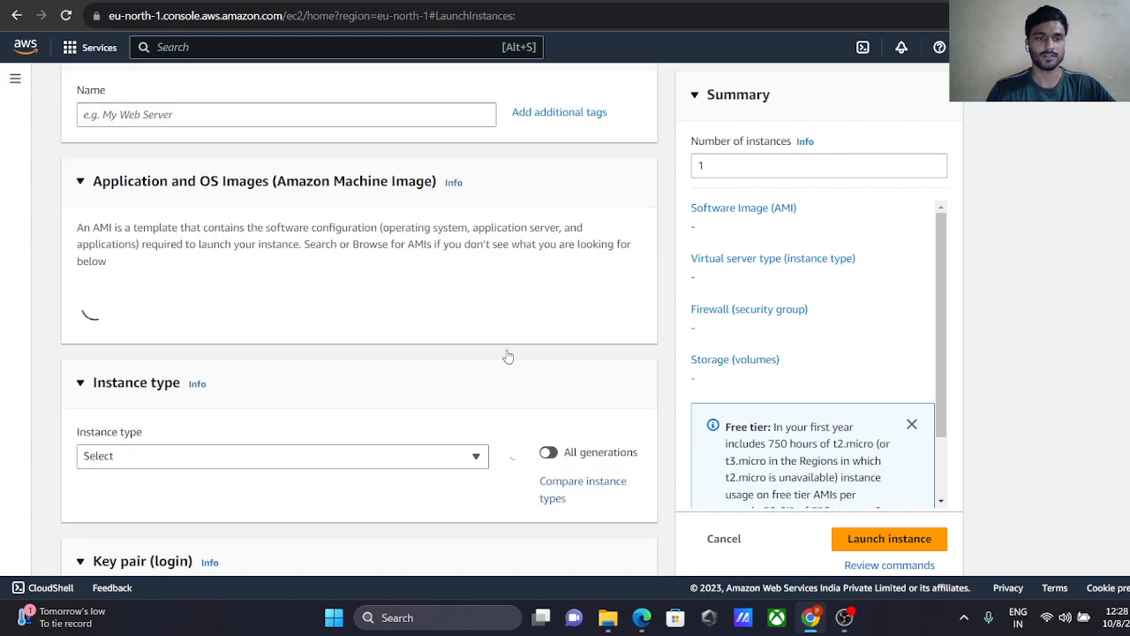
{"action": "scroll", "coordinate": [508, 356], "scroll_direction": "up", "scroll_amount": 5}
{"action": "scroll", "coordinate": [507, 356], "scroll_direction": "down", "scroll_amount": 1}
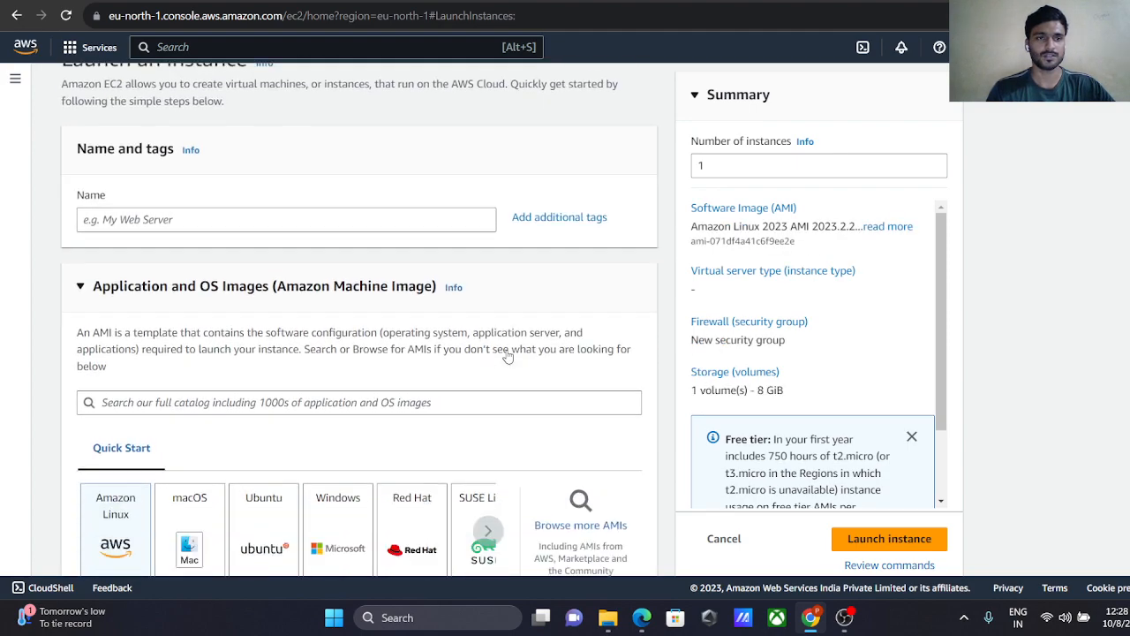
{"action": "scroll", "coordinate": [508, 356], "scroll_direction": "down", "scroll_amount": 9}
{"action": "scroll", "coordinate": [508, 356], "scroll_direction": "up", "scroll_amount": 10}
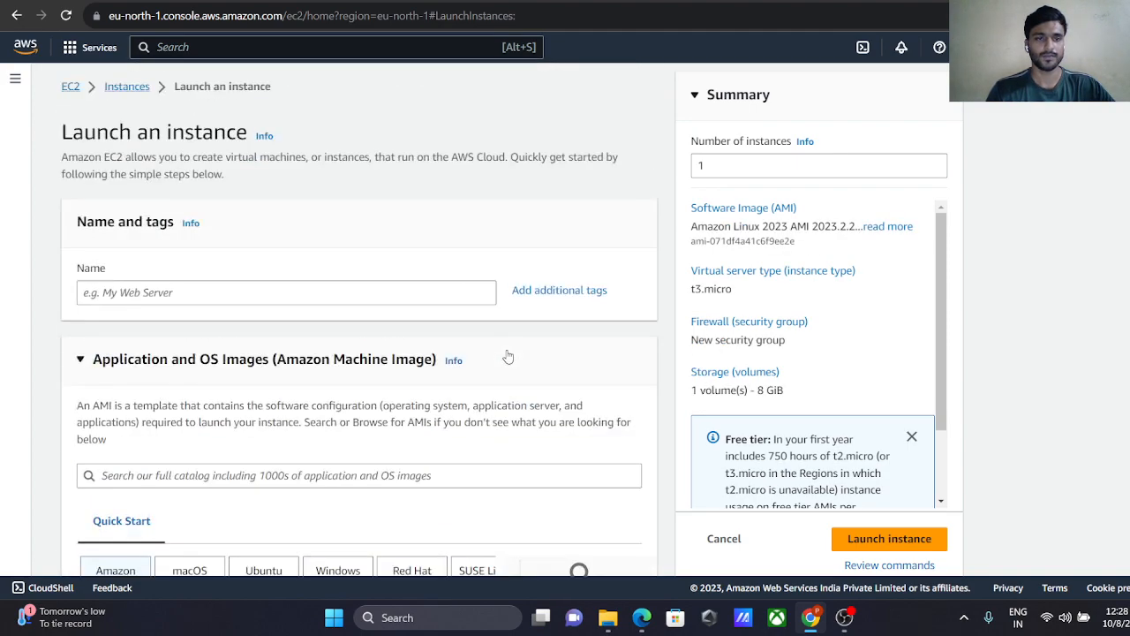
{"action": "left_click", "coordinate": [128, 294]}
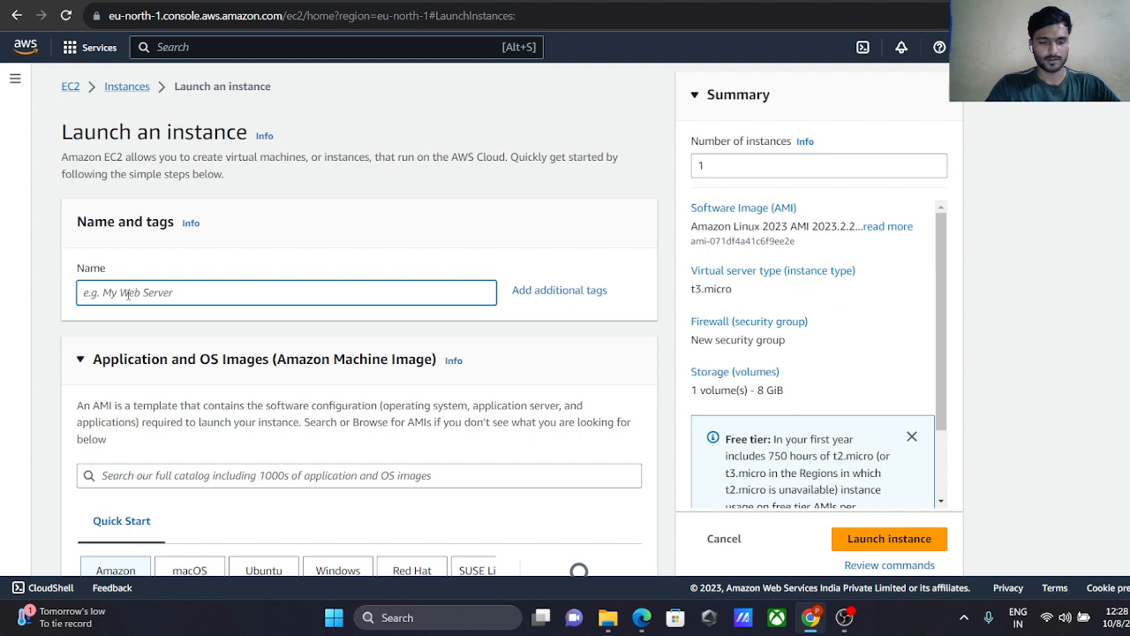
{"action": "type", "text": "aws"}
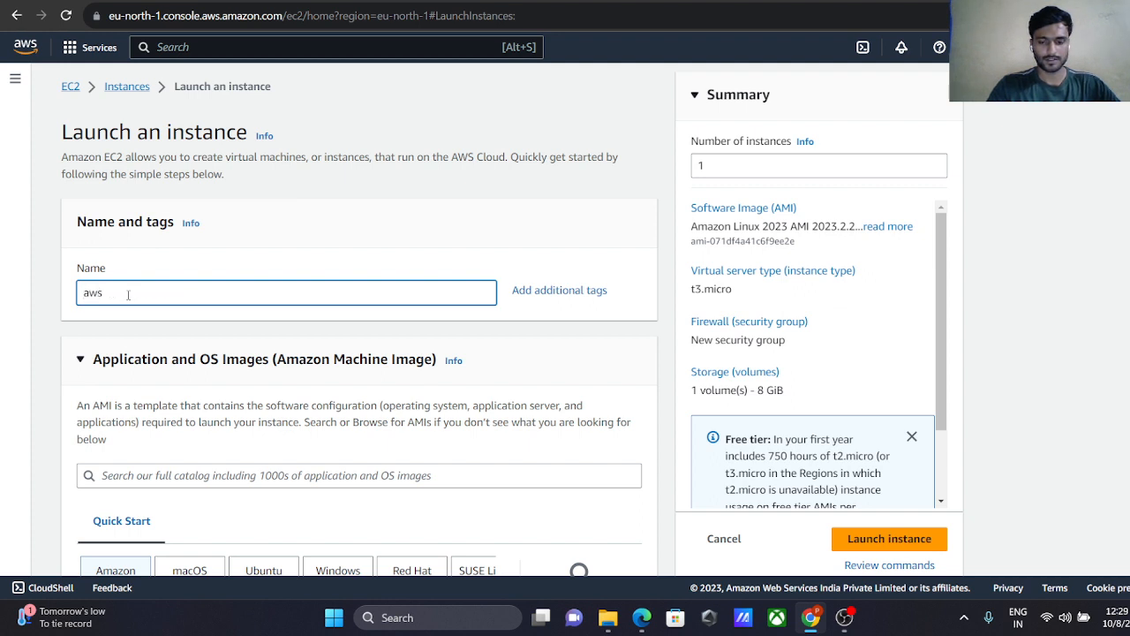
{"action": "type", "text": "_"}
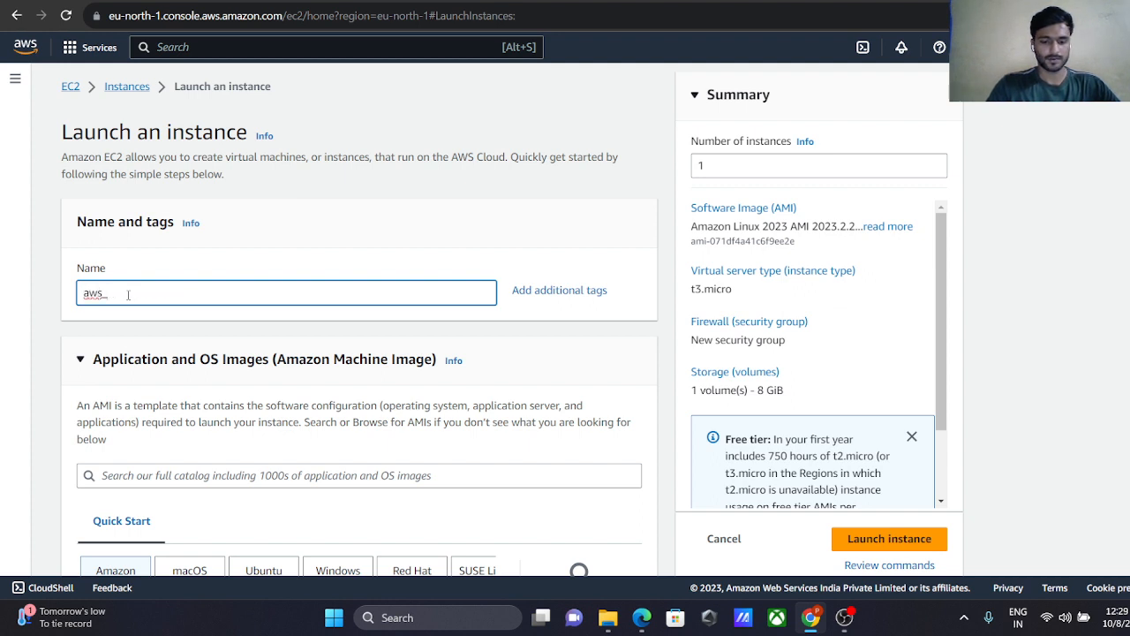
{"action": "type", "text": "htt"}
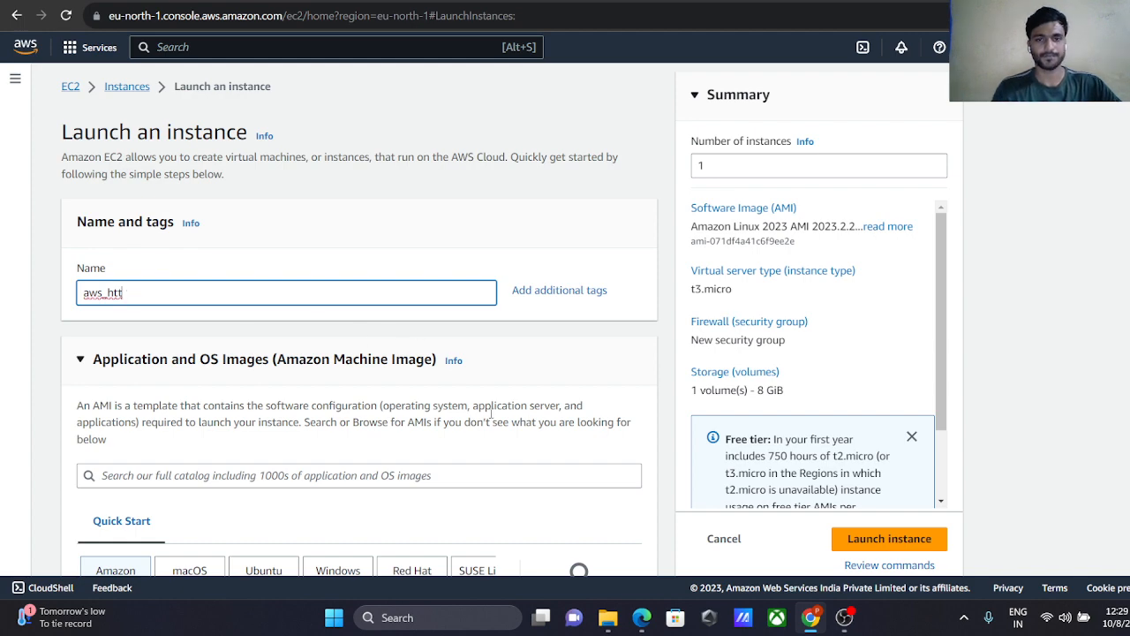
Browse the quick start operating systems and choose Windows as the instance's image
{"action": "scroll", "coordinate": [485, 426], "scroll_direction": "down", "scroll_amount": 1}
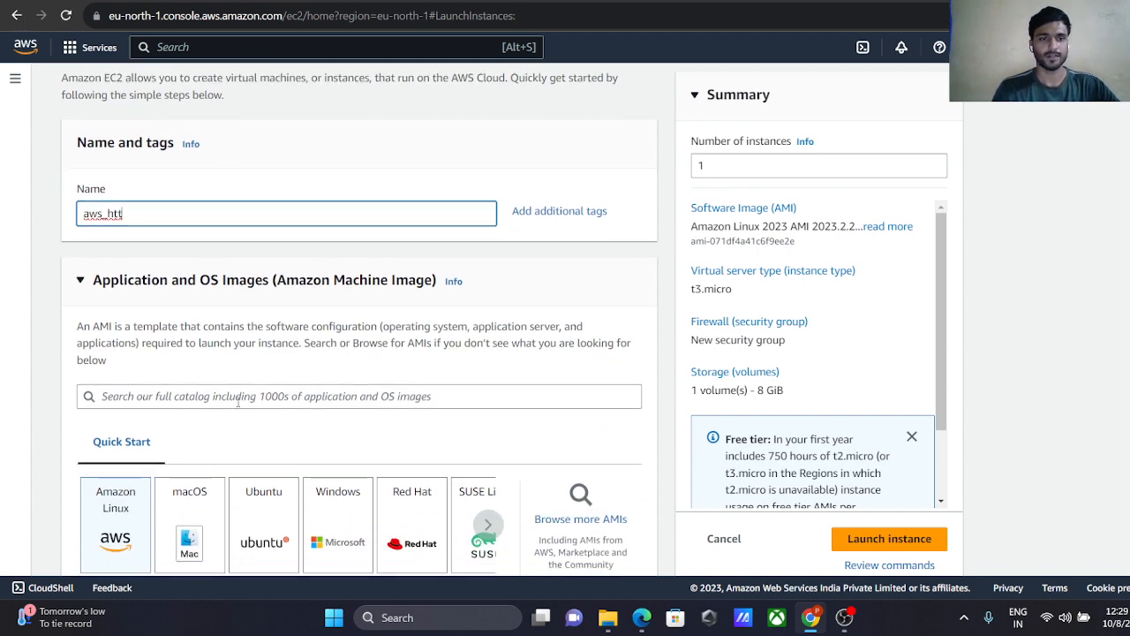
{"action": "scroll", "coordinate": [238, 401], "scroll_direction": "down", "scroll_amount": 3}
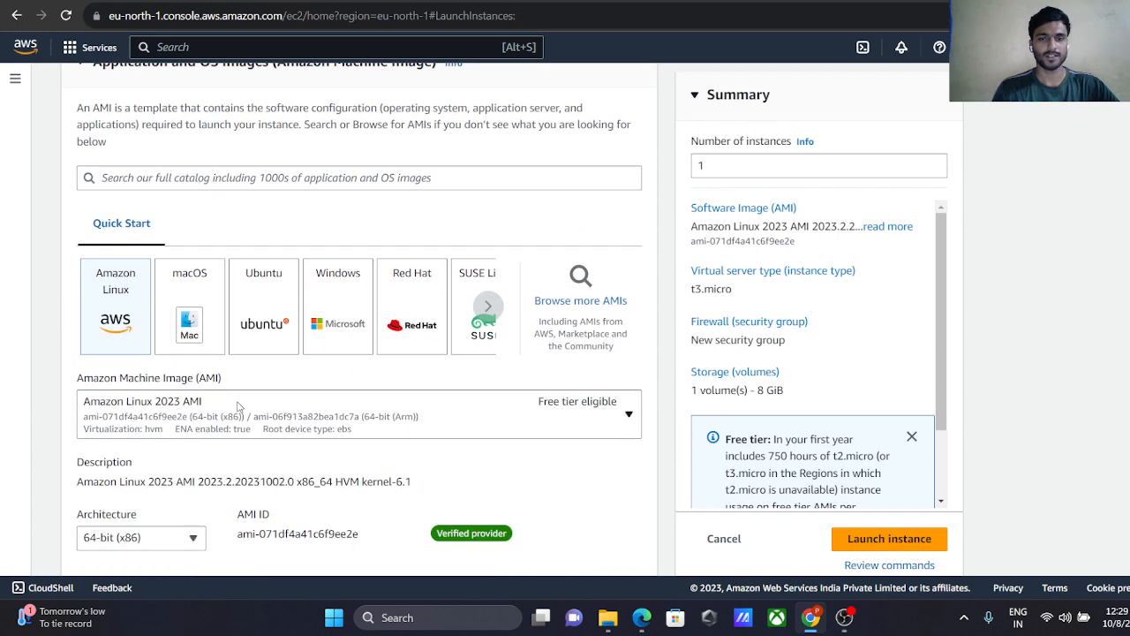
{"action": "left_click", "coordinate": [488, 306]}
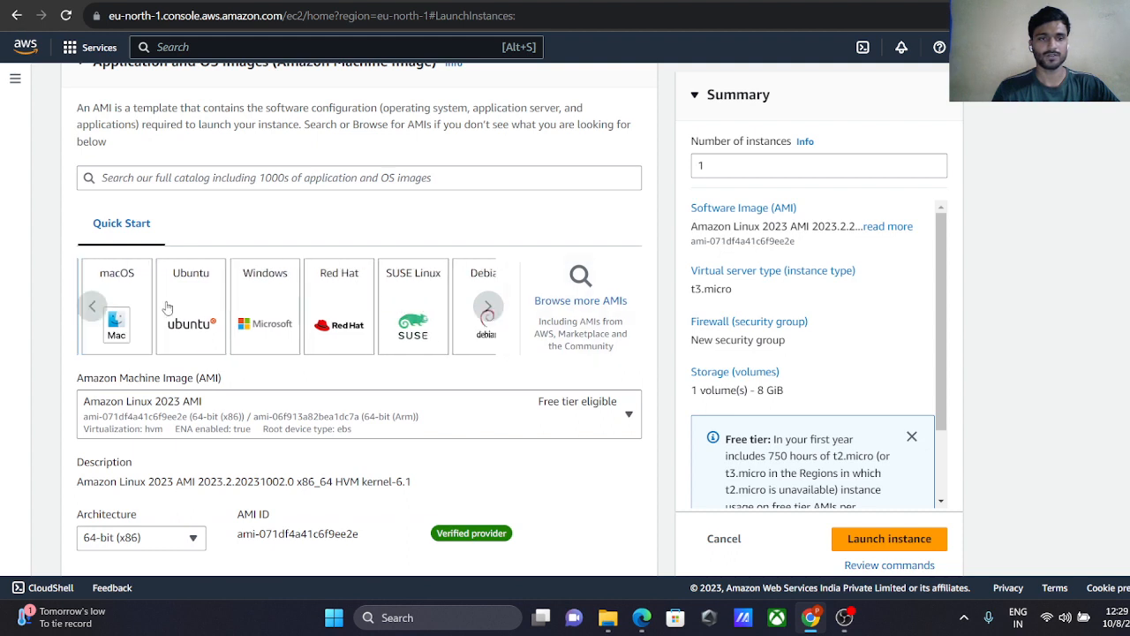
{"action": "left_click", "coordinate": [92, 307]}
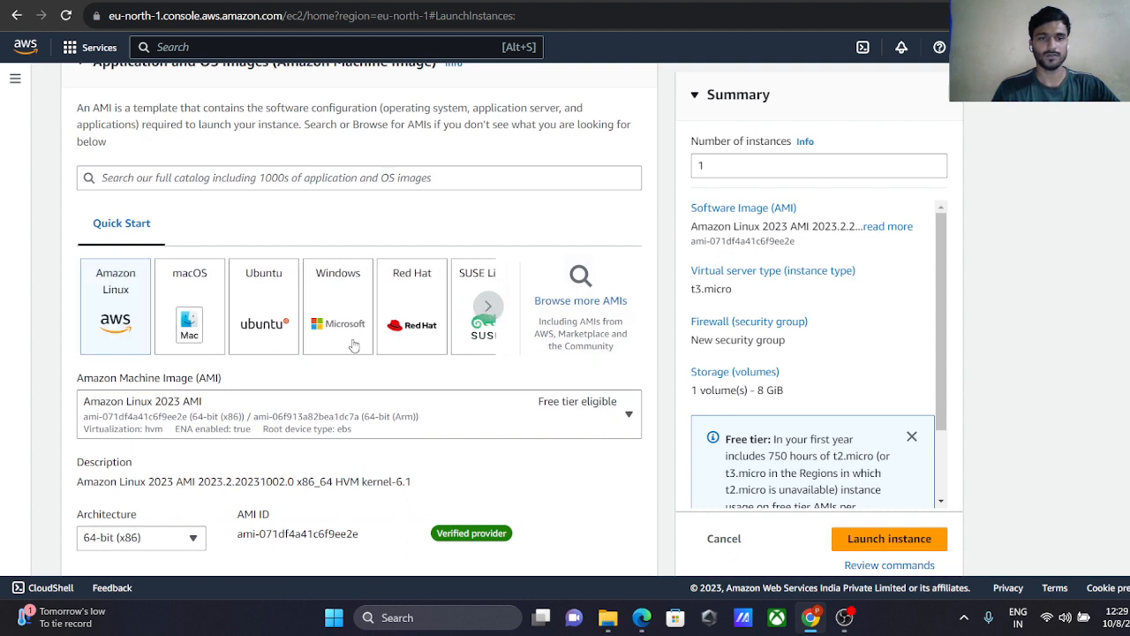
{"action": "left_click", "coordinate": [354, 345]}
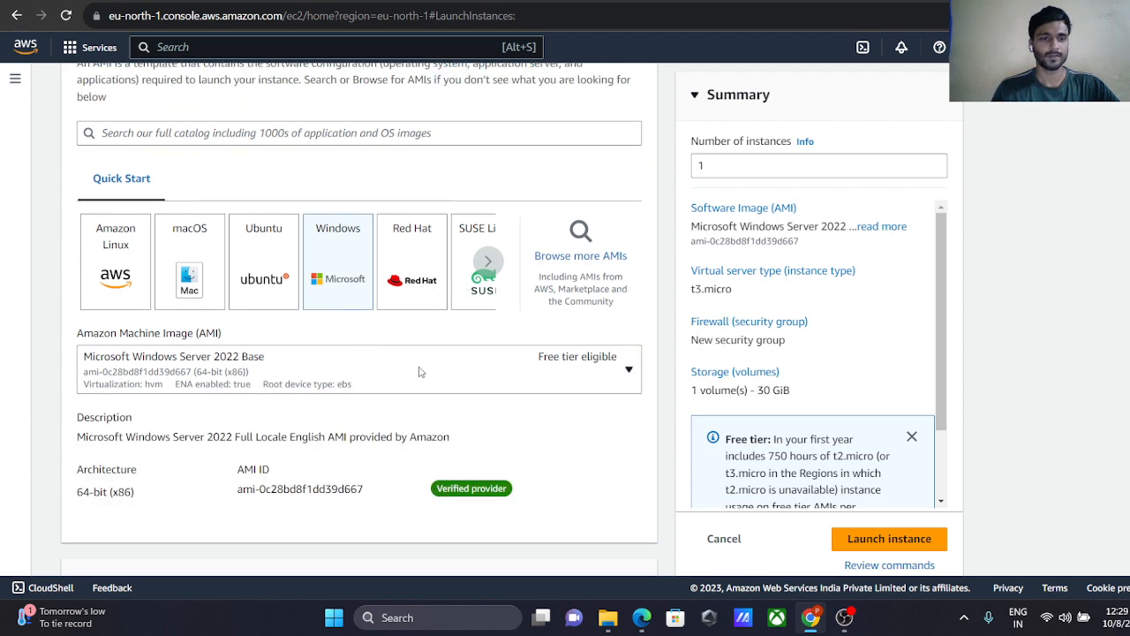
Look through the available Windows Server machine images, checking their versions, SQL Server variants and free tier eligibility
{"action": "left_click", "coordinate": [438, 372]}
{"action": "scroll", "coordinate": [494, 253], "scroll_direction": "down", "scroll_amount": 2}
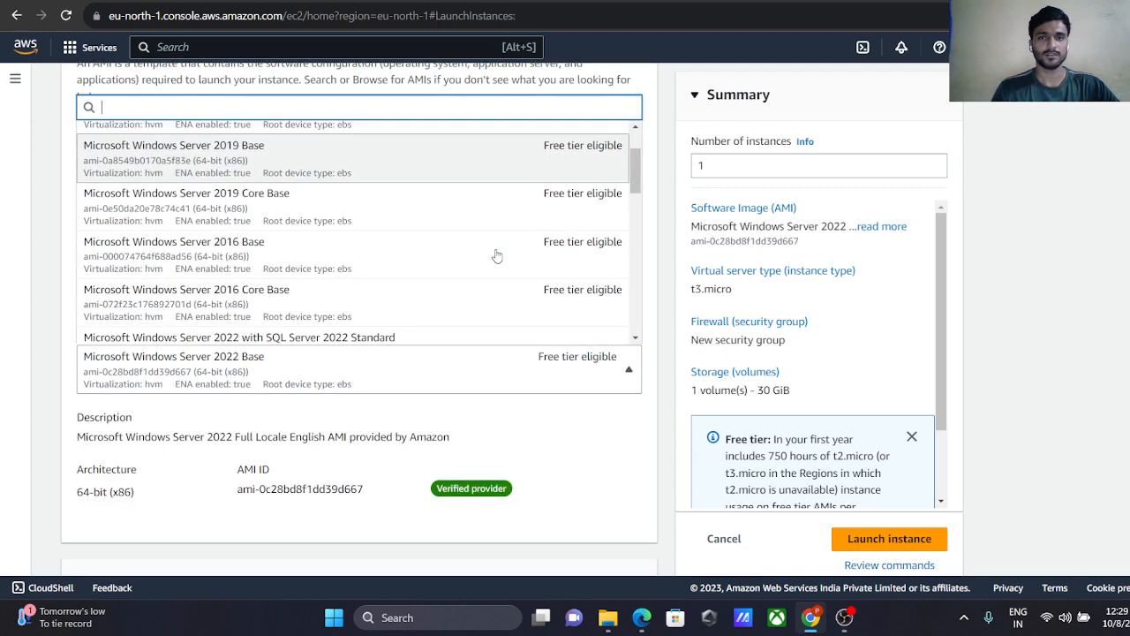
{"action": "scroll", "coordinate": [496, 254], "scroll_direction": "up", "scroll_amount": 2}
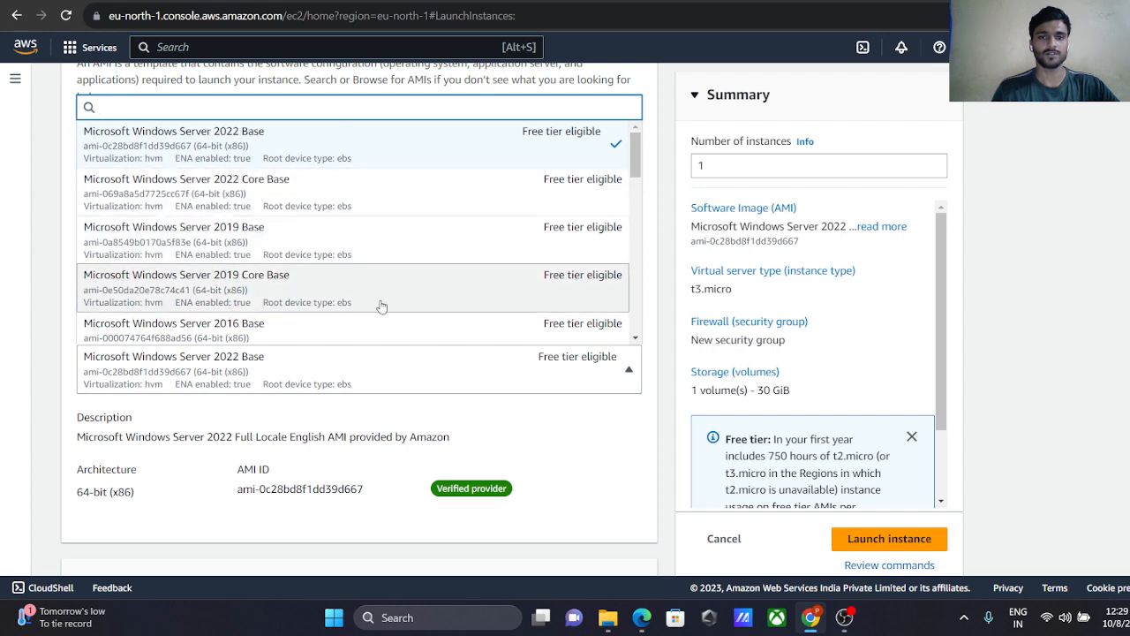
{"action": "scroll", "coordinate": [381, 305], "scroll_direction": "down", "scroll_amount": 3}
{"action": "scroll", "coordinate": [381, 306], "scroll_direction": "down", "scroll_amount": 3}
{"action": "scroll", "coordinate": [381, 305], "scroll_direction": "up", "scroll_amount": 8}
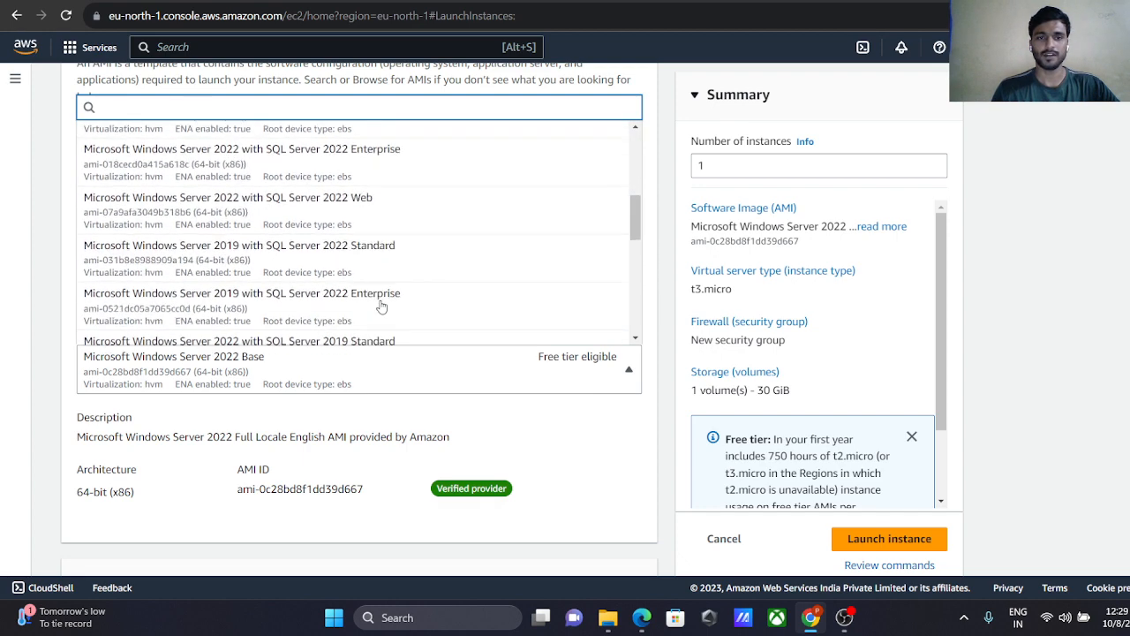
{"action": "scroll", "coordinate": [381, 305], "scroll_direction": "down", "scroll_amount": 5}
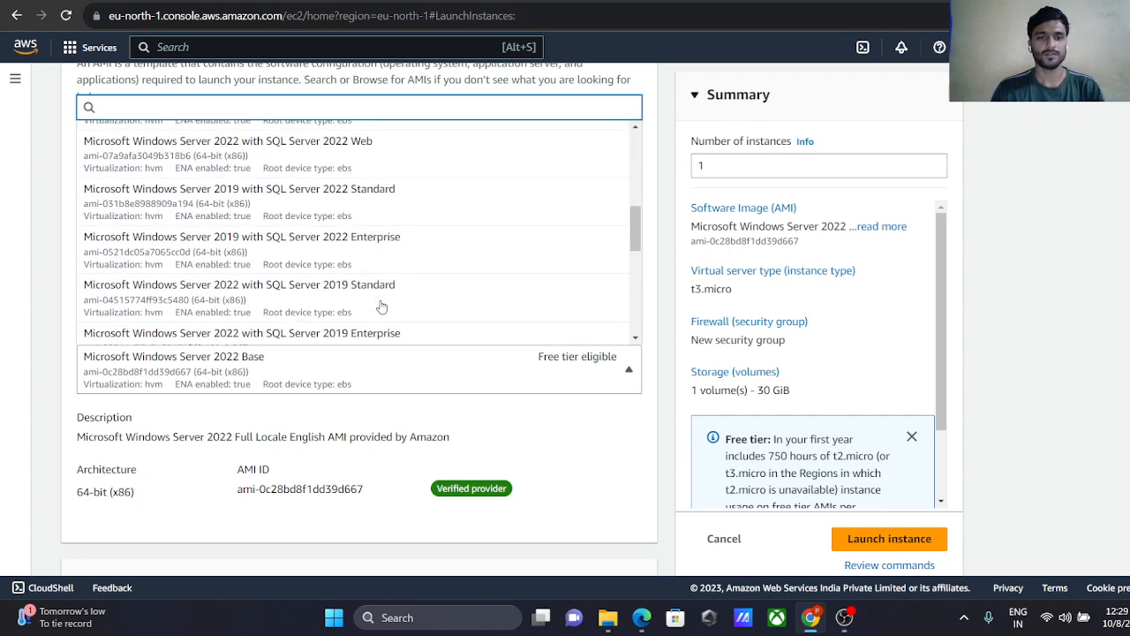
{"action": "scroll", "coordinate": [382, 305], "scroll_direction": "up", "scroll_amount": 1}
{"action": "scroll", "coordinate": [382, 305], "scroll_direction": "up", "scroll_amount": 1}
{"action": "scroll", "coordinate": [381, 305], "scroll_direction": "down", "scroll_amount": 1}
{"action": "scroll", "coordinate": [381, 306], "scroll_direction": "up", "scroll_amount": 2}
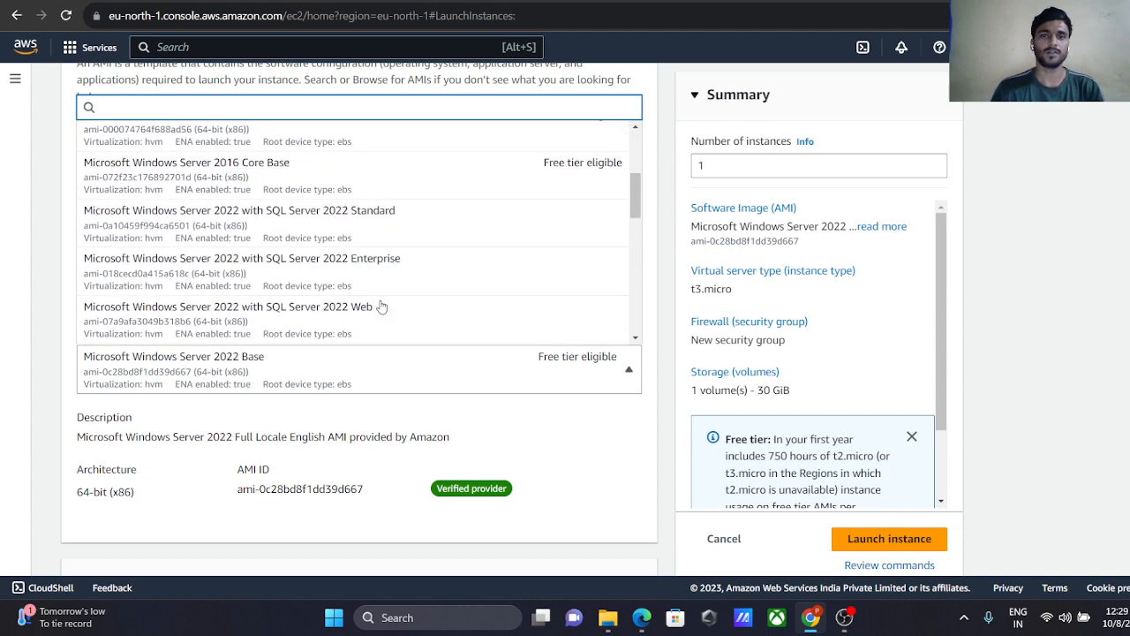
{"action": "scroll", "coordinate": [382, 306], "scroll_direction": "down", "scroll_amount": 3}
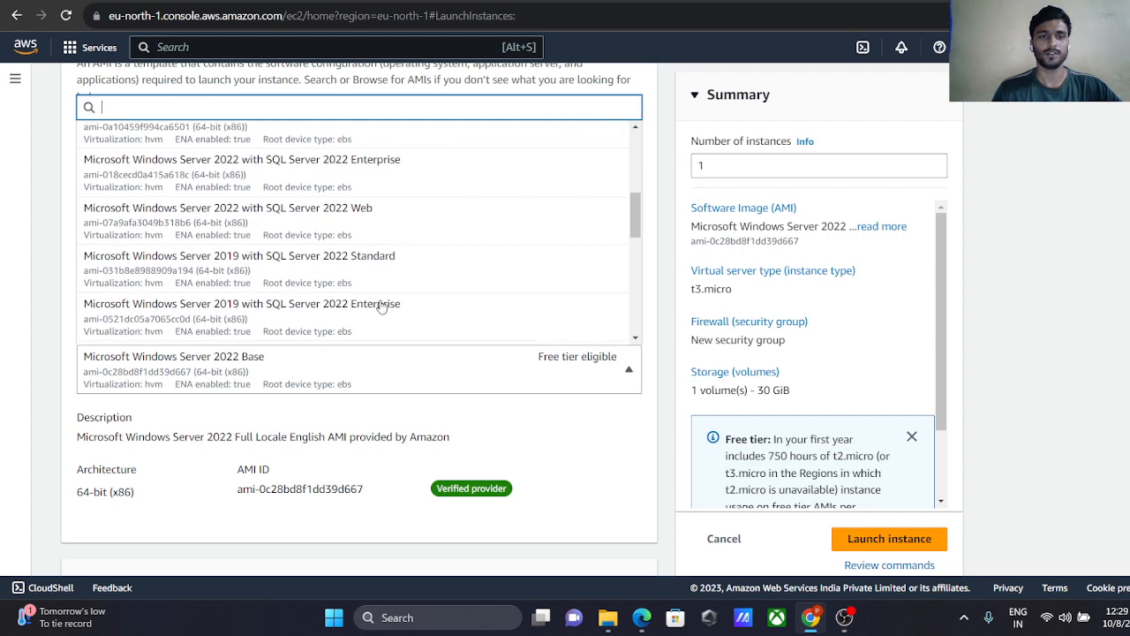
{"action": "scroll", "coordinate": [381, 305], "scroll_direction": "up", "scroll_amount": 5}
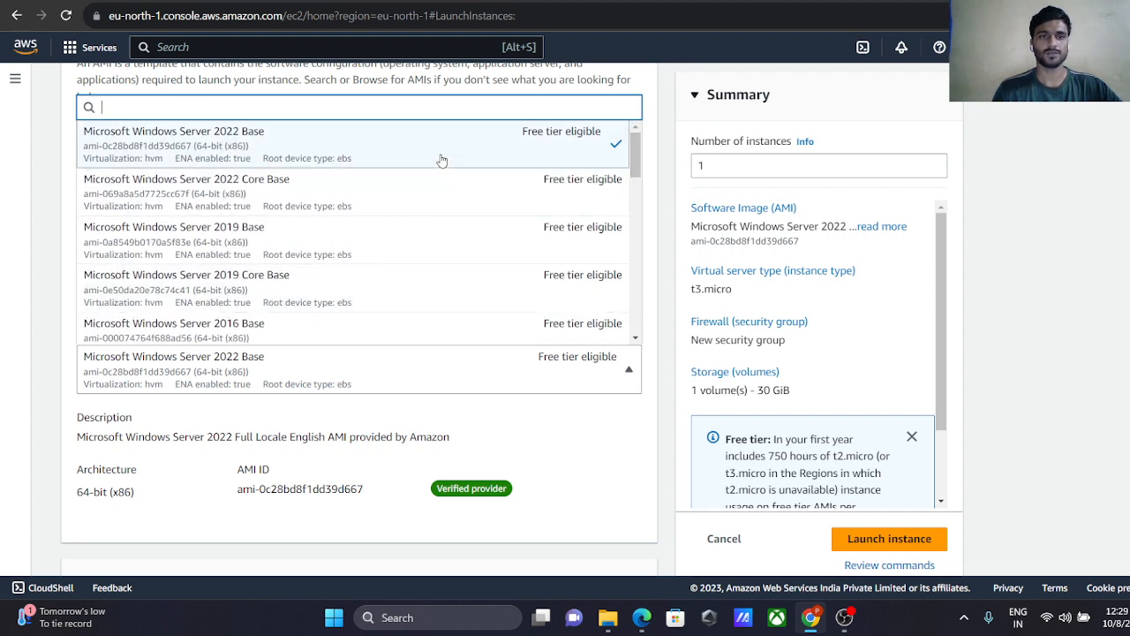
{"action": "left_click", "coordinate": [463, 429]}
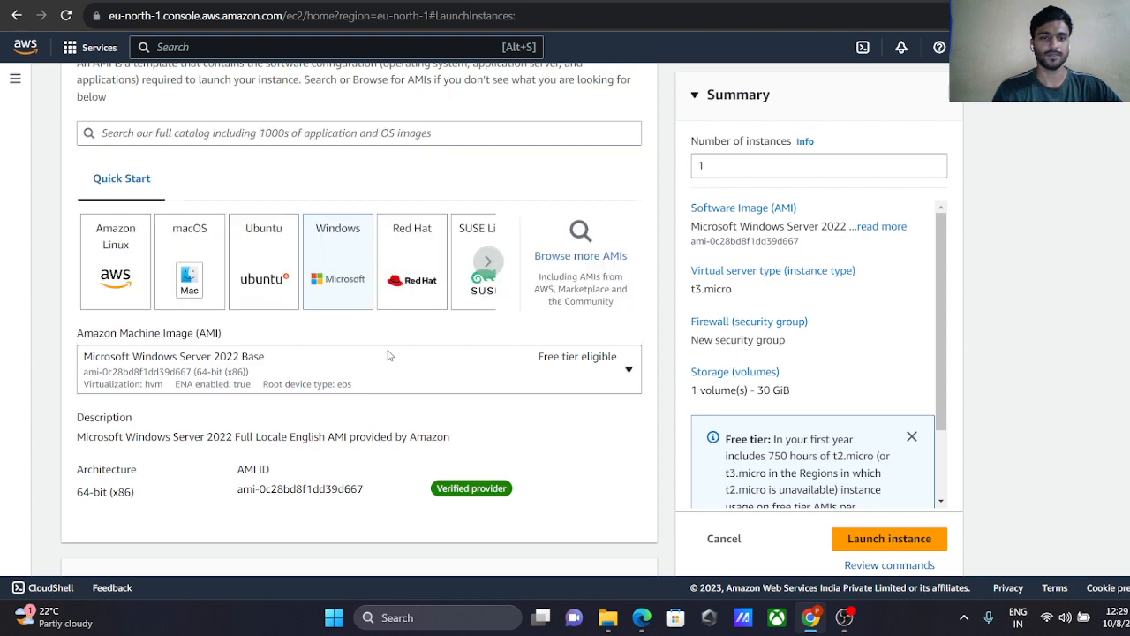
Review the selected image's architecture and the instance type's vCPU, memory, hourly pricing and free tier eligibility
{"action": "scroll", "coordinate": [389, 355], "scroll_direction": "down", "scroll_amount": 1}
{"action": "scroll", "coordinate": [388, 355], "scroll_direction": "down", "scroll_amount": 3}
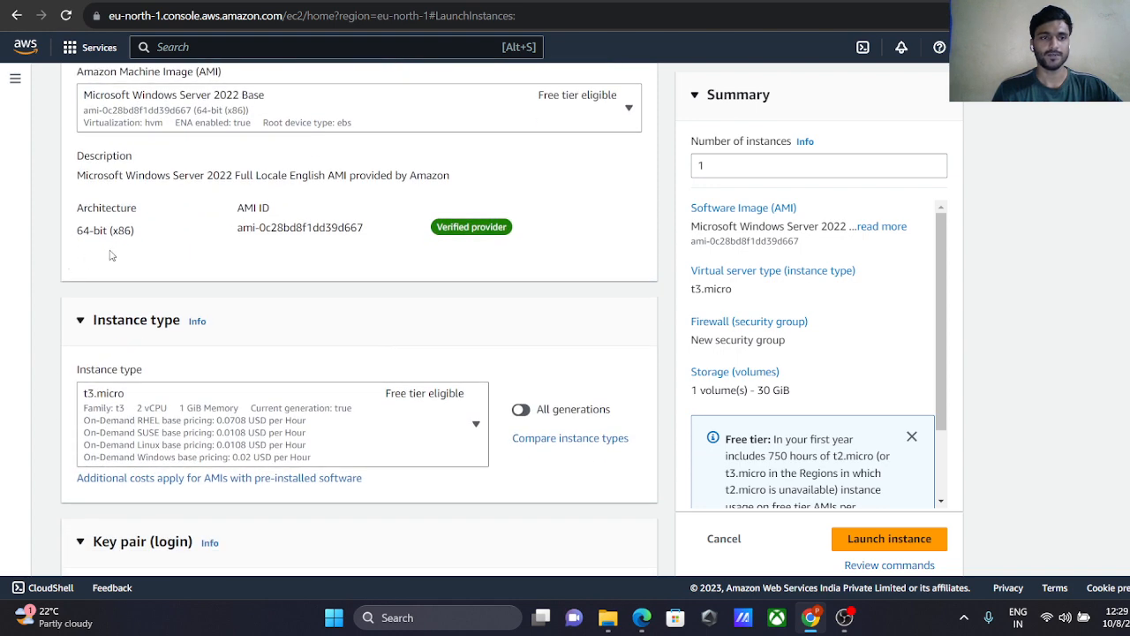
{"action": "scroll", "coordinate": [250, 316], "scroll_direction": "down", "scroll_amount": 2}
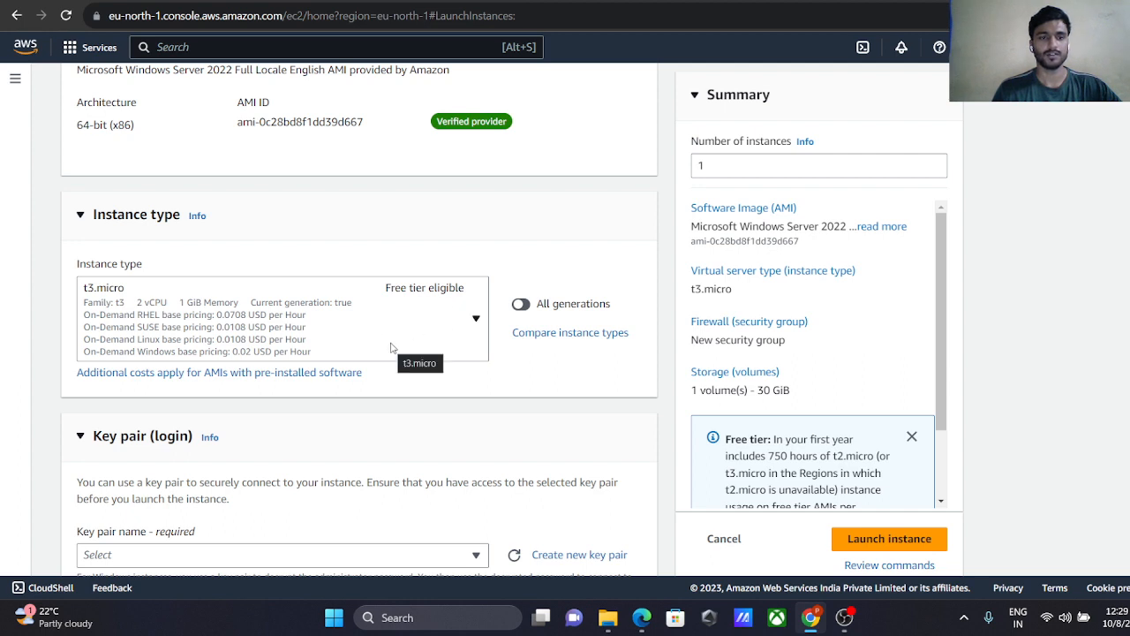
{"action": "scroll", "coordinate": [391, 347], "scroll_direction": "down", "scroll_amount": 1}
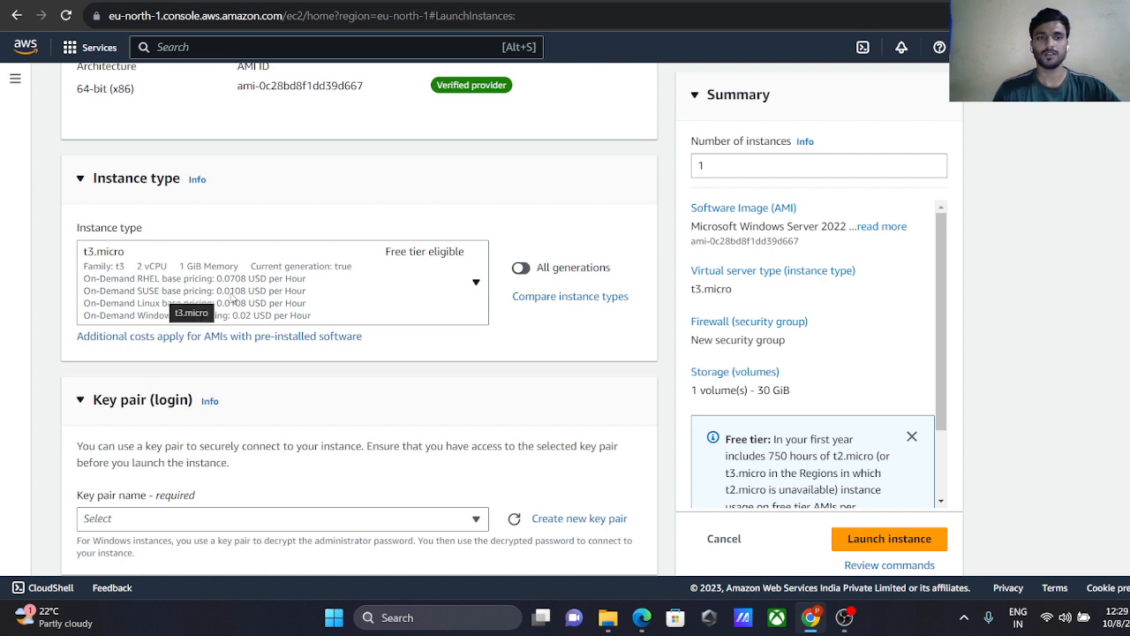
{"action": "scroll", "coordinate": [379, 301], "scroll_direction": "down", "scroll_amount": 1}
{"action": "scroll", "coordinate": [380, 301], "scroll_direction": "up", "scroll_amount": 3}
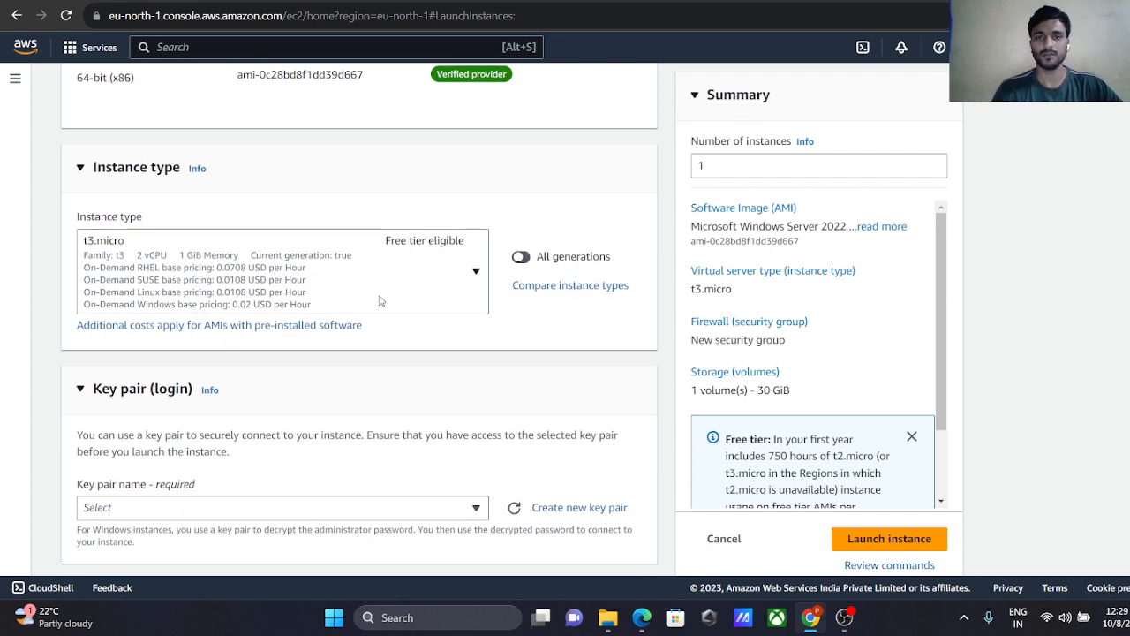
{"action": "scroll", "coordinate": [379, 301], "scroll_direction": "down", "scroll_amount": 2}
{"action": "scroll", "coordinate": [380, 301], "scroll_direction": "down", "scroll_amount": 3}
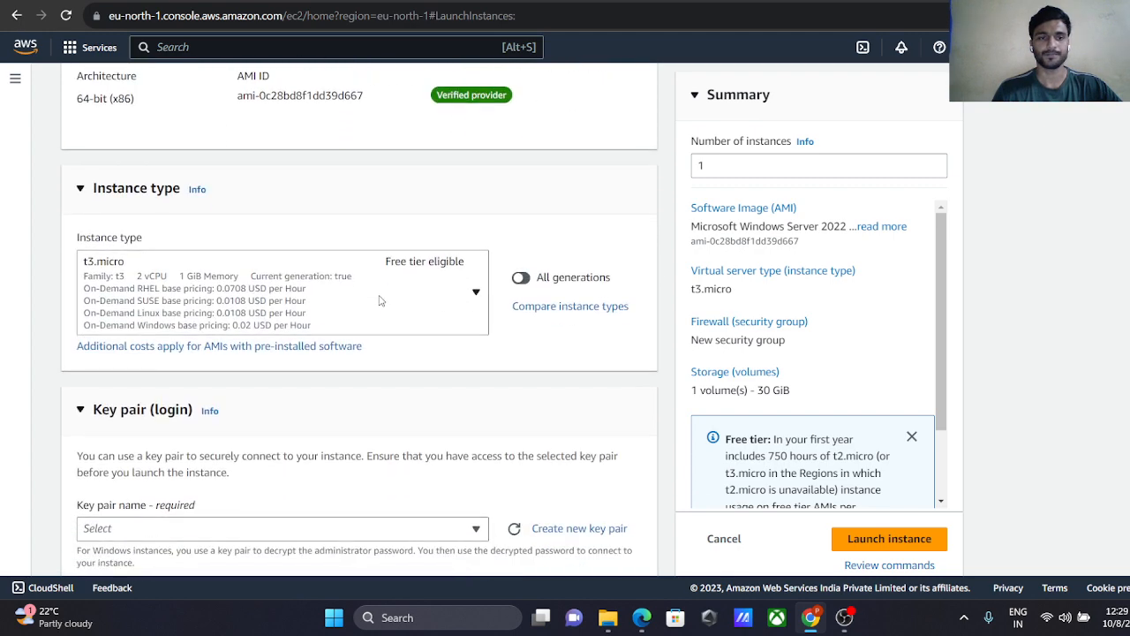
Create a new RSA key pair named "aws_httkey" in .pem format for logging in to the instance
{"action": "scroll", "coordinate": [380, 301], "scroll_direction": "down", "scroll_amount": 1}
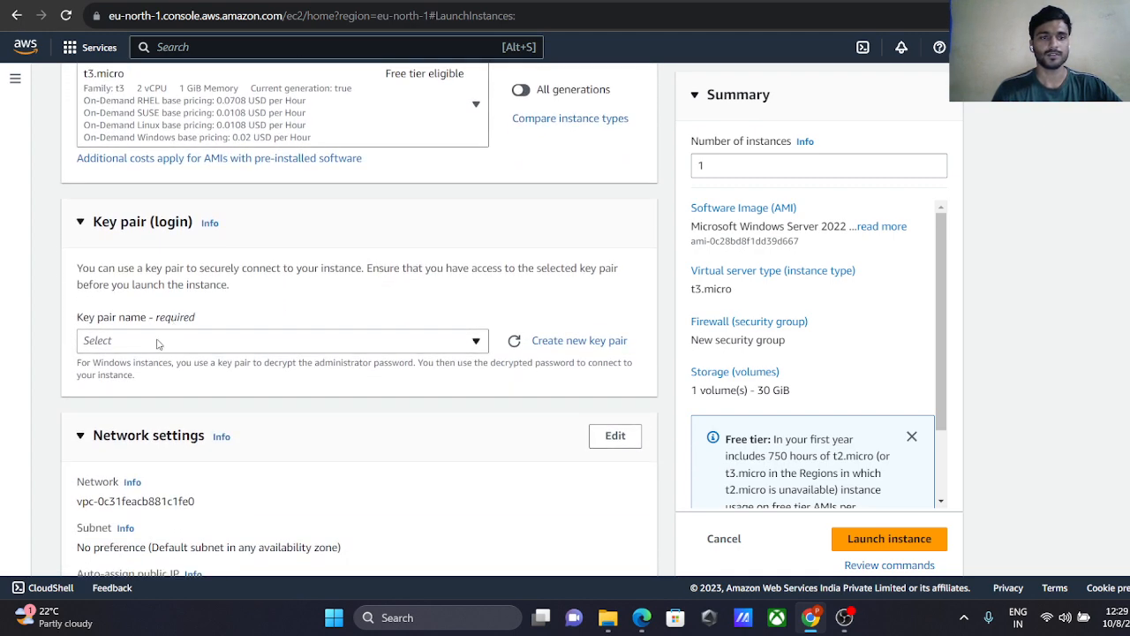
{"action": "left_click", "coordinate": [158, 344]}
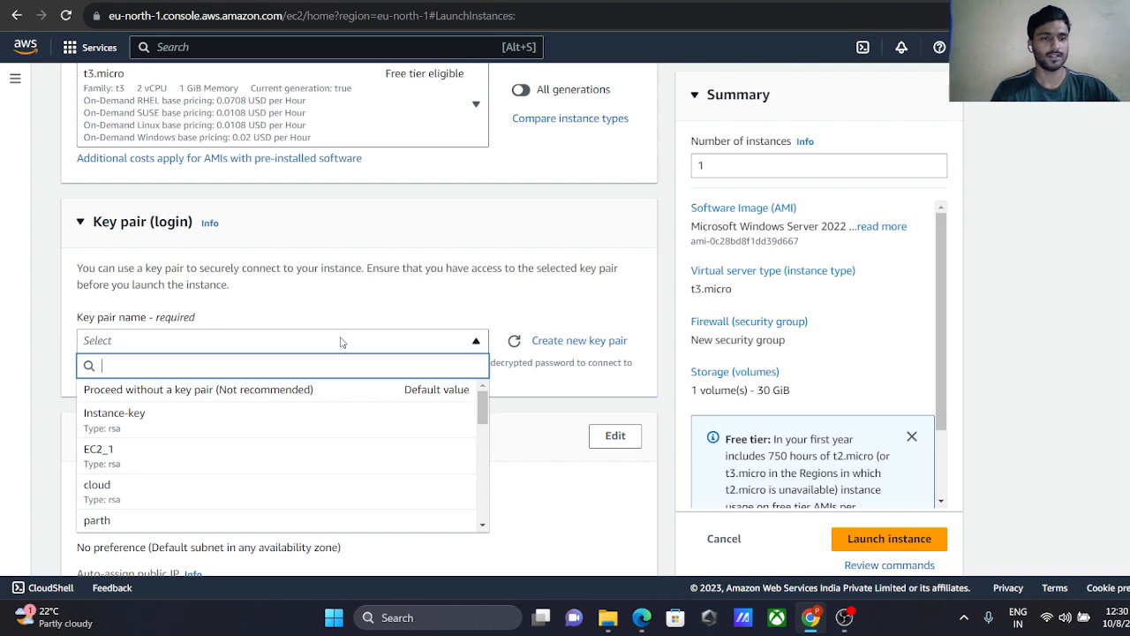
{"action": "left_click", "coordinate": [567, 345]}
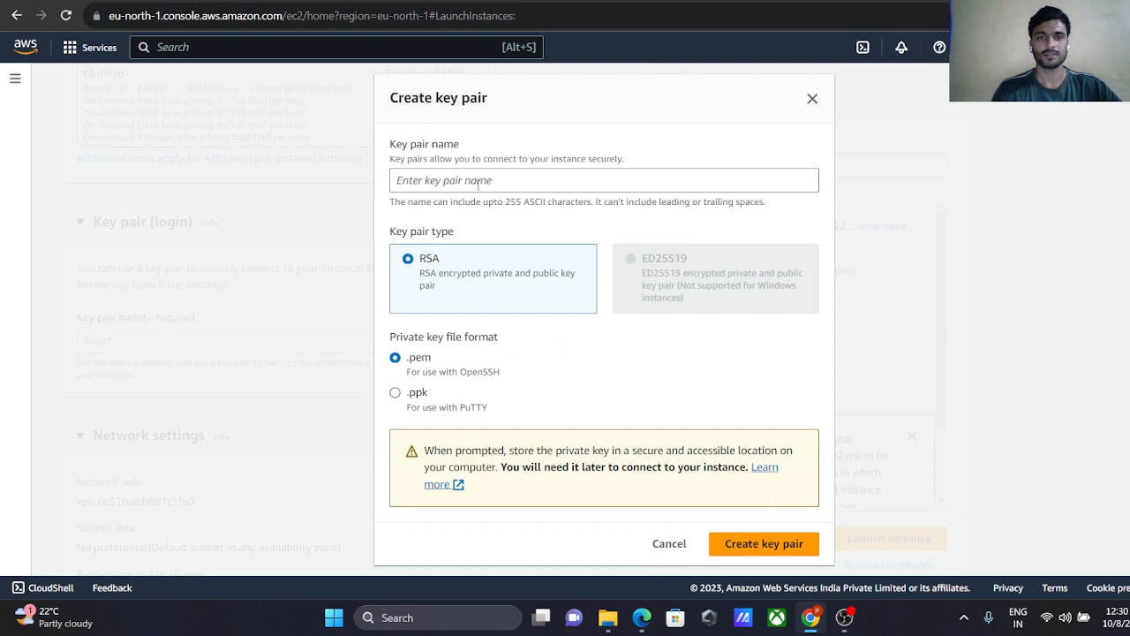
{"action": "left_click", "coordinate": [478, 182]}
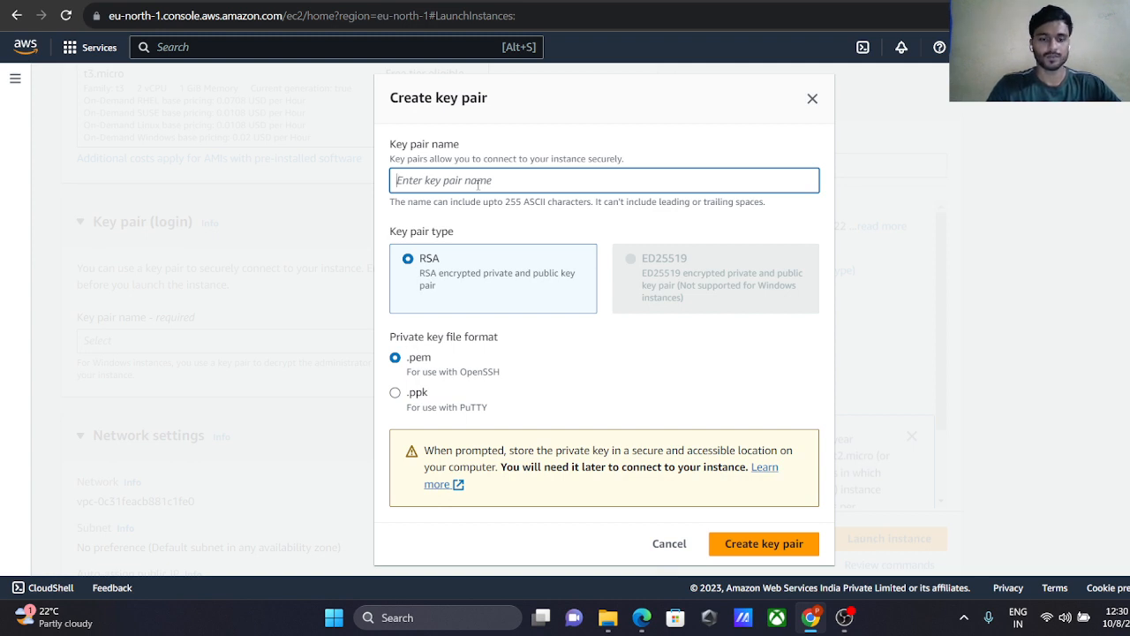
{"action": "type", "text": "aws_httkey"}
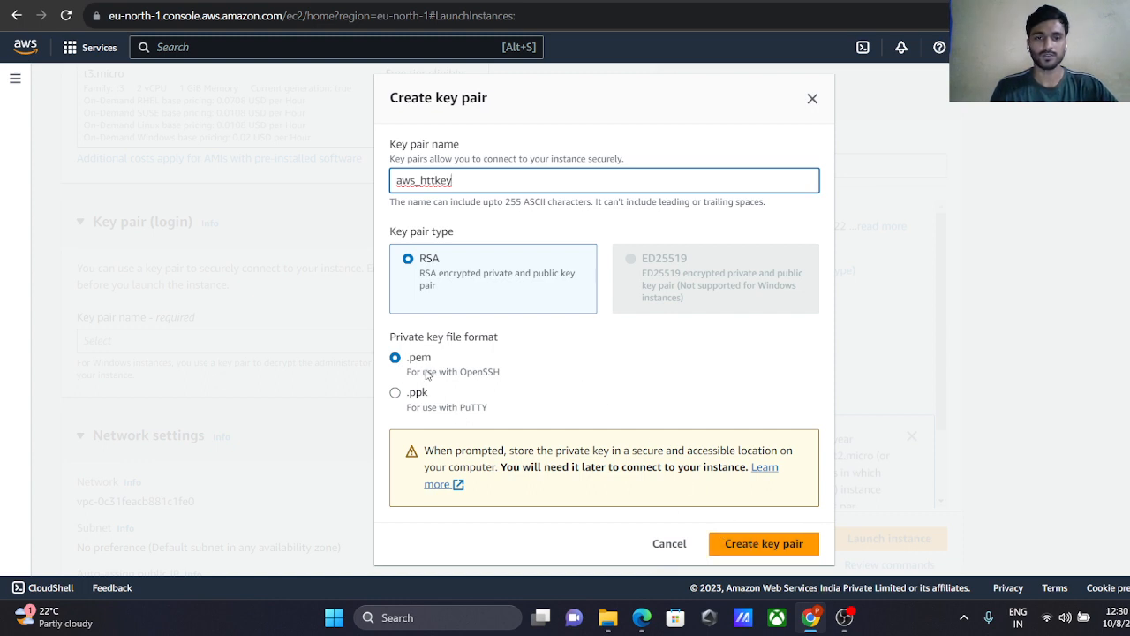
{"action": "left_click", "coordinate": [756, 546]}
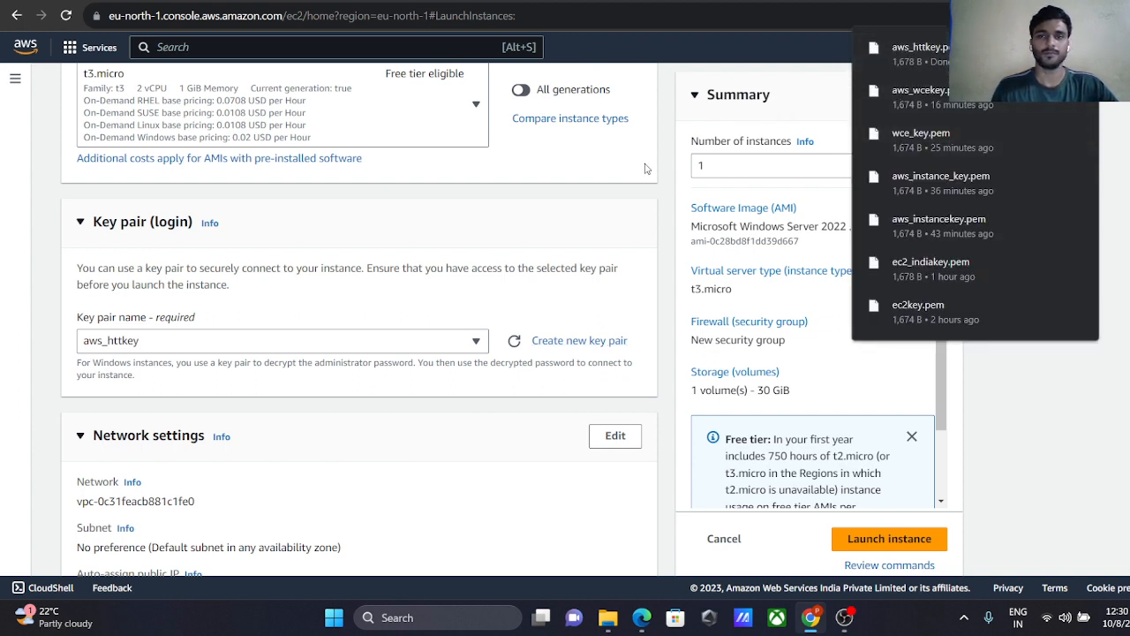
Make the network settings editable, check the available VPCs, and choose No preference for the subnet
{"action": "scroll", "coordinate": [642, 198], "scroll_direction": "down", "scroll_amount": 3}
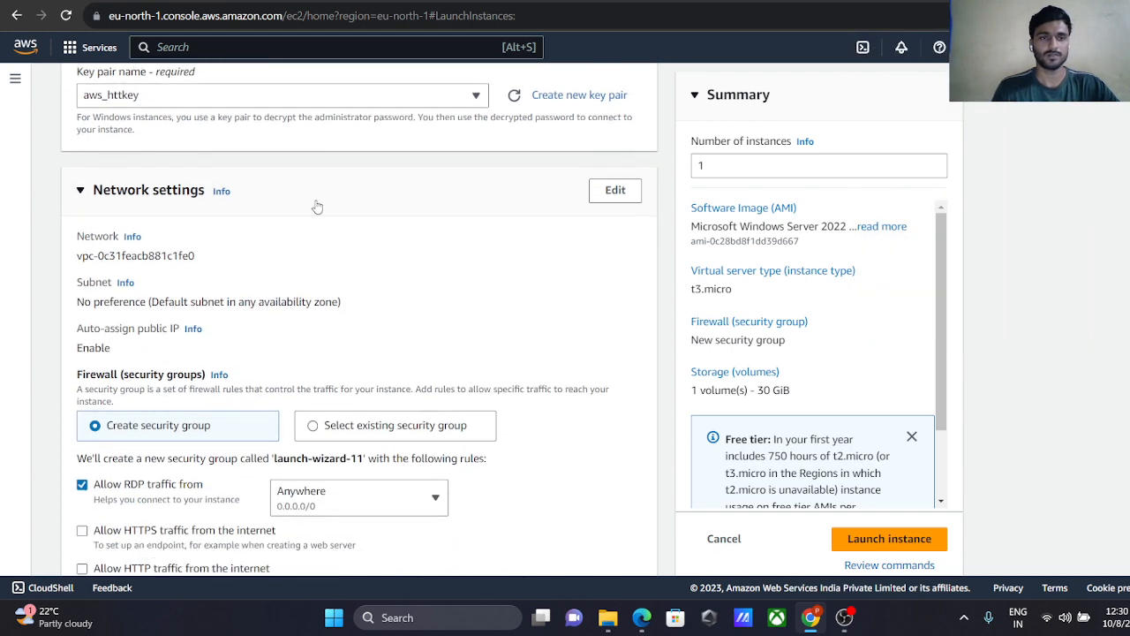
{"action": "scroll", "coordinate": [398, 254], "scroll_direction": "down", "scroll_amount": 1}
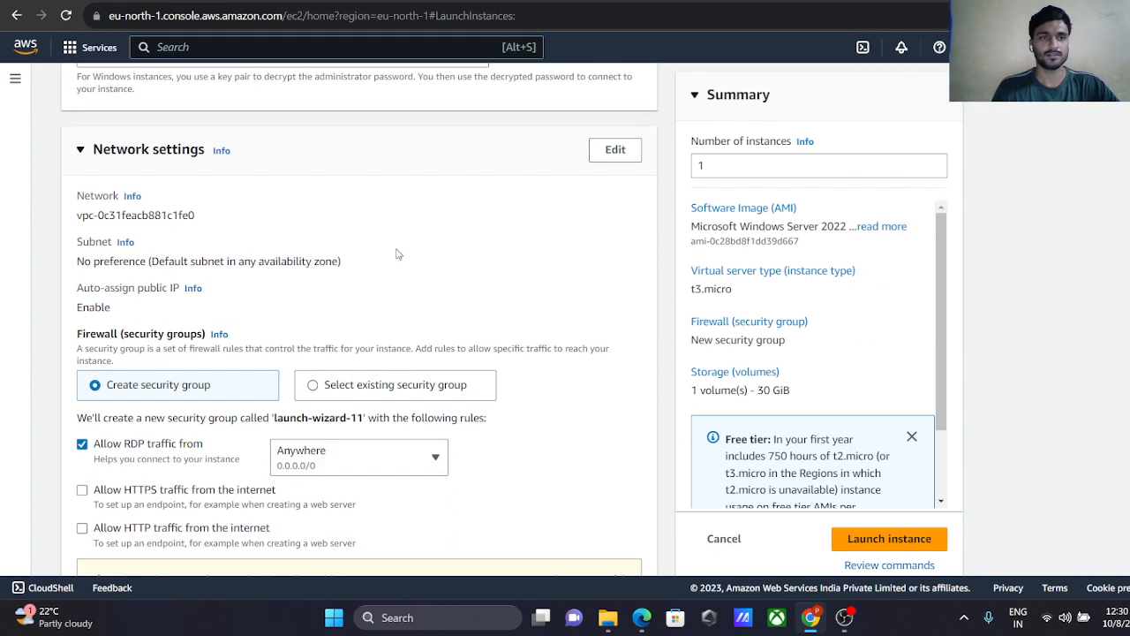
{"action": "left_click", "coordinate": [610, 152]}
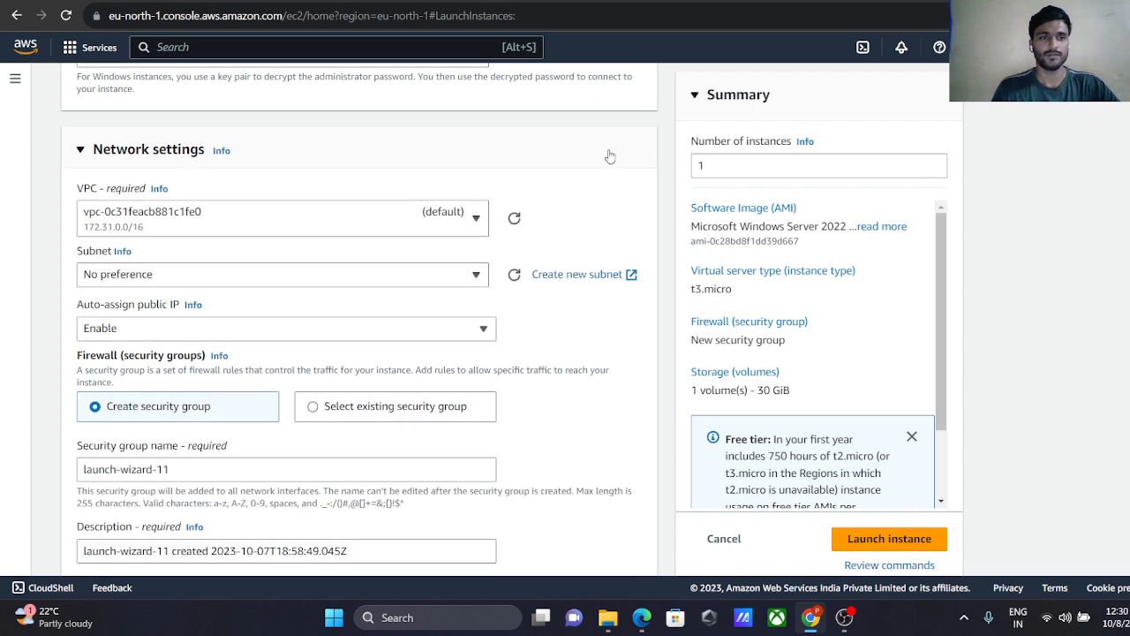
{"action": "left_click", "coordinate": [469, 226]}
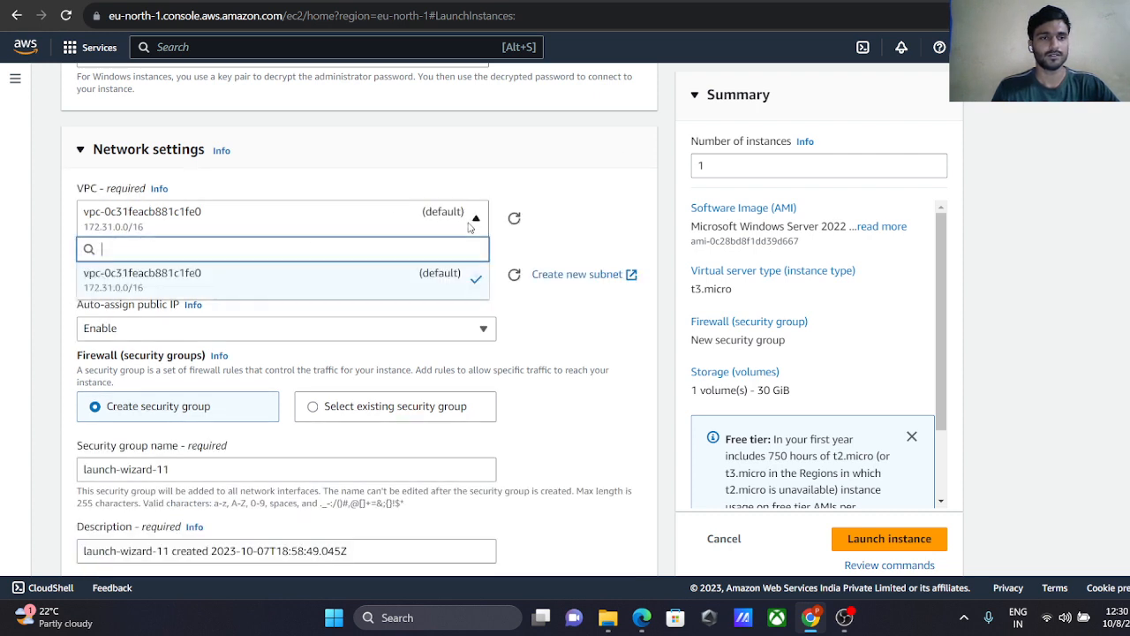
{"action": "left_click", "coordinate": [579, 227]}
{"action": "scroll", "coordinate": [579, 227], "scroll_direction": "down", "scroll_amount": 1}
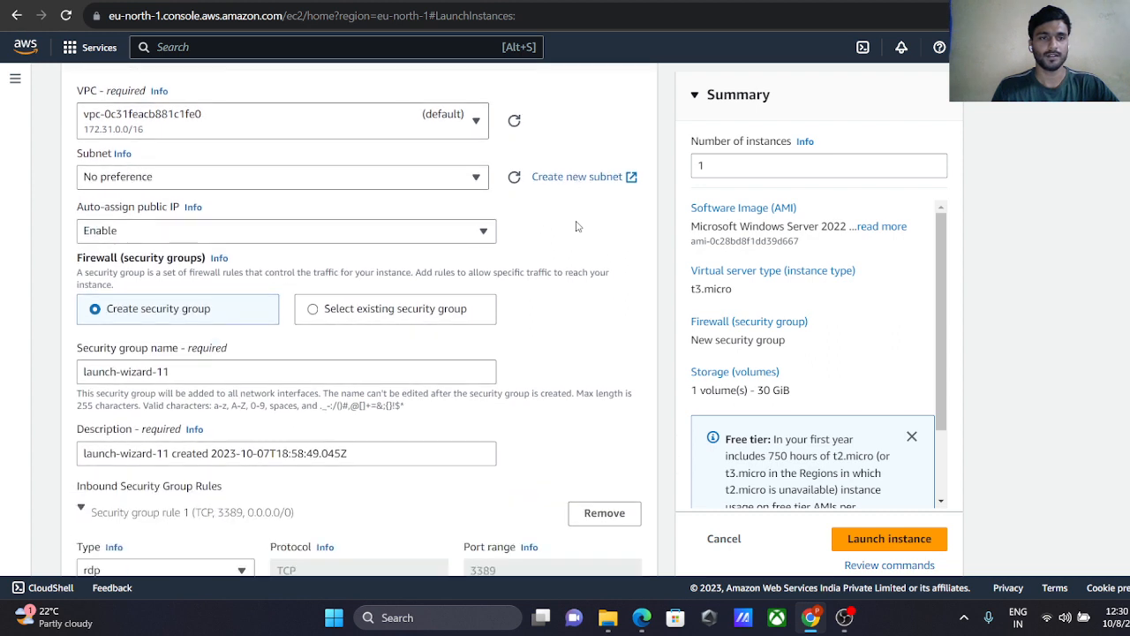
{"action": "left_click", "coordinate": [453, 184]}
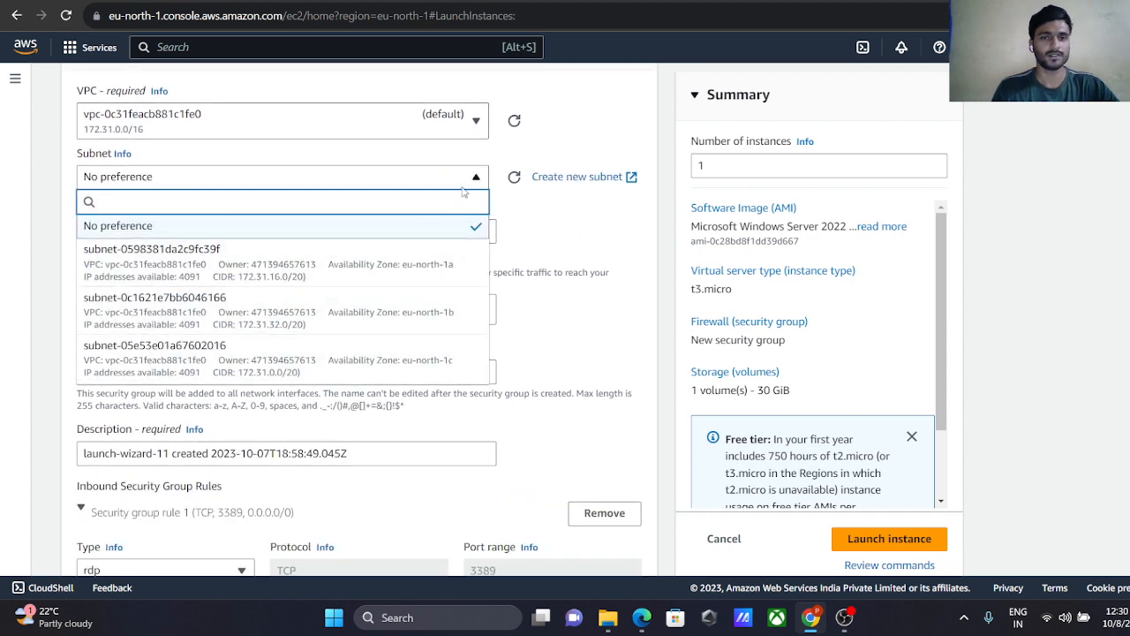
{"action": "left_click", "coordinate": [446, 231]}
{"action": "scroll", "coordinate": [578, 228], "scroll_direction": "down", "scroll_amount": 1}
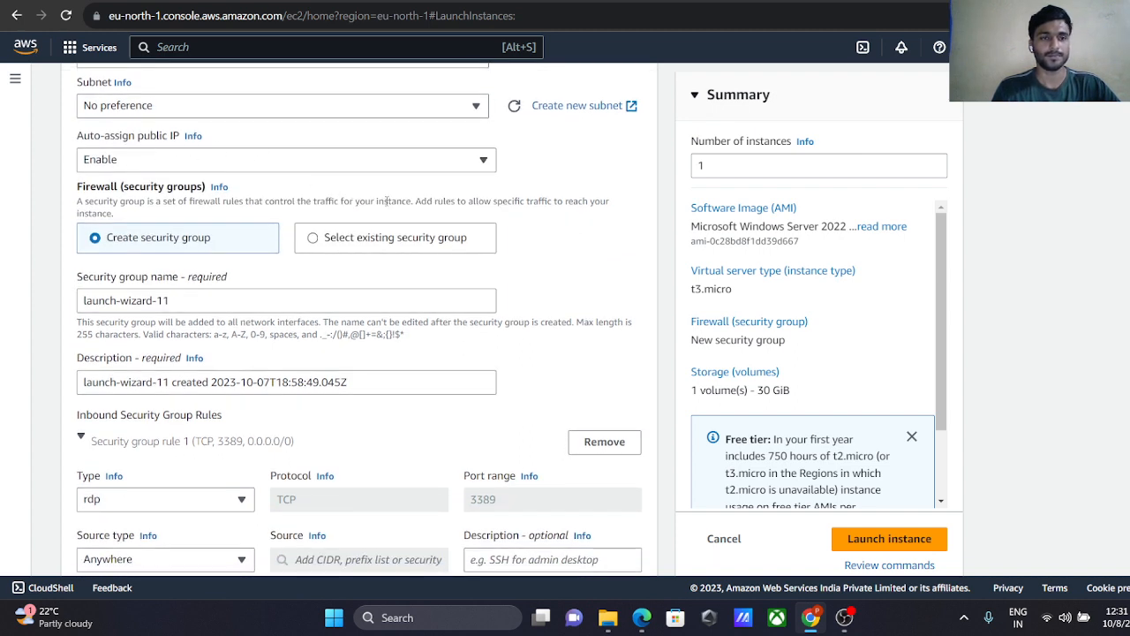
Name the new security group "aws_htt-sec"
{"action": "scroll", "coordinate": [430, 286], "scroll_direction": "down", "scroll_amount": 1}
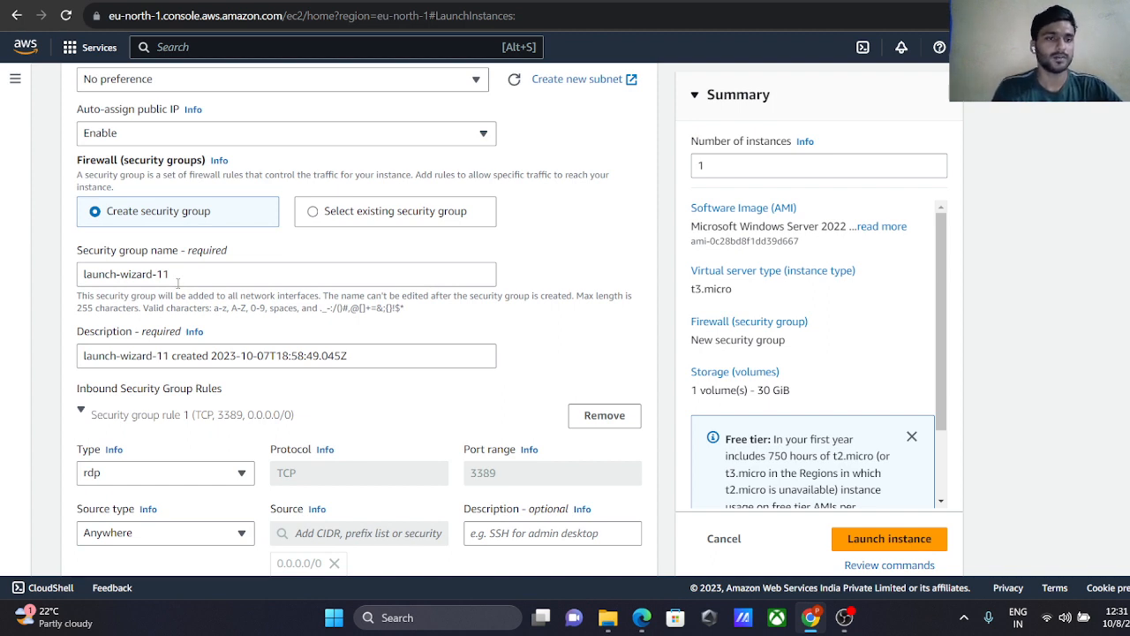
{"action": "left_click_drag", "start_coordinate": [174, 276], "coordinate": [29, 263]}
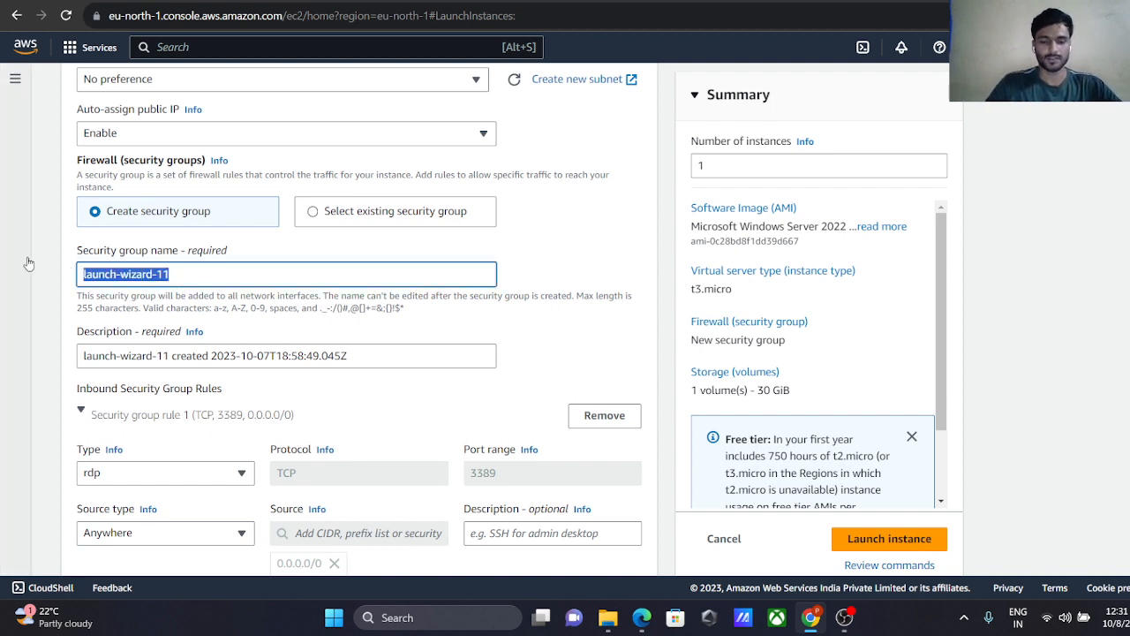
{"action": "type", "text": "aws_"}
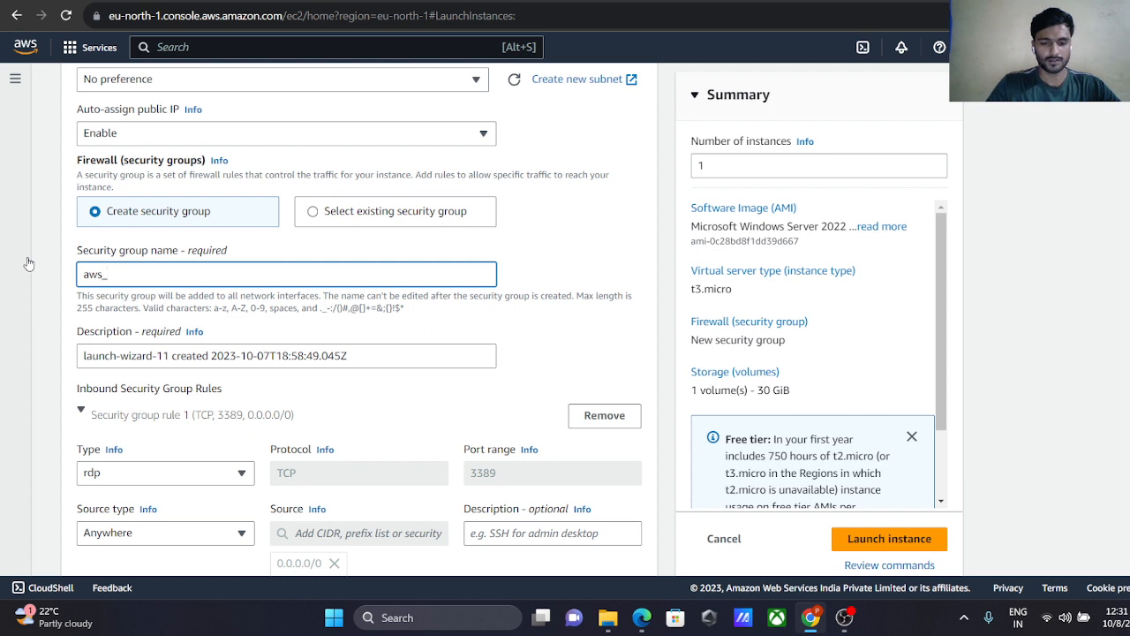
{"action": "type", "text": "htt-sec"}
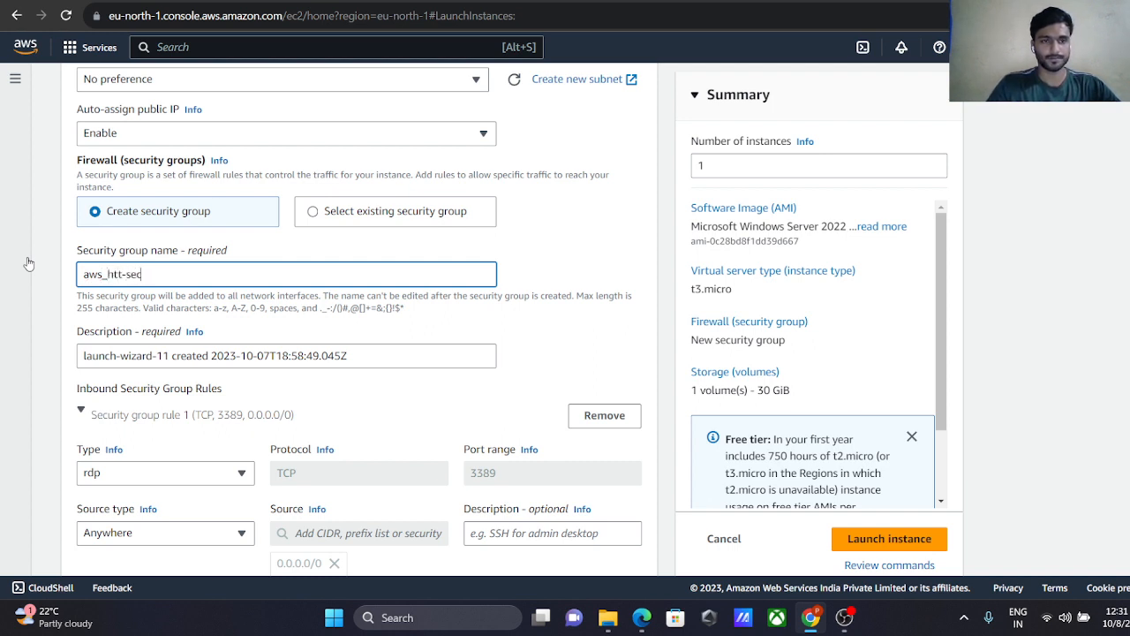
Reuse the security group's name in its description, extending it to "aws_htt-sec-des"
{"action": "left_click_drag", "start_coordinate": [164, 277], "coordinate": [53, 269]}
{"action": "key", "text": "ctrl+c"}
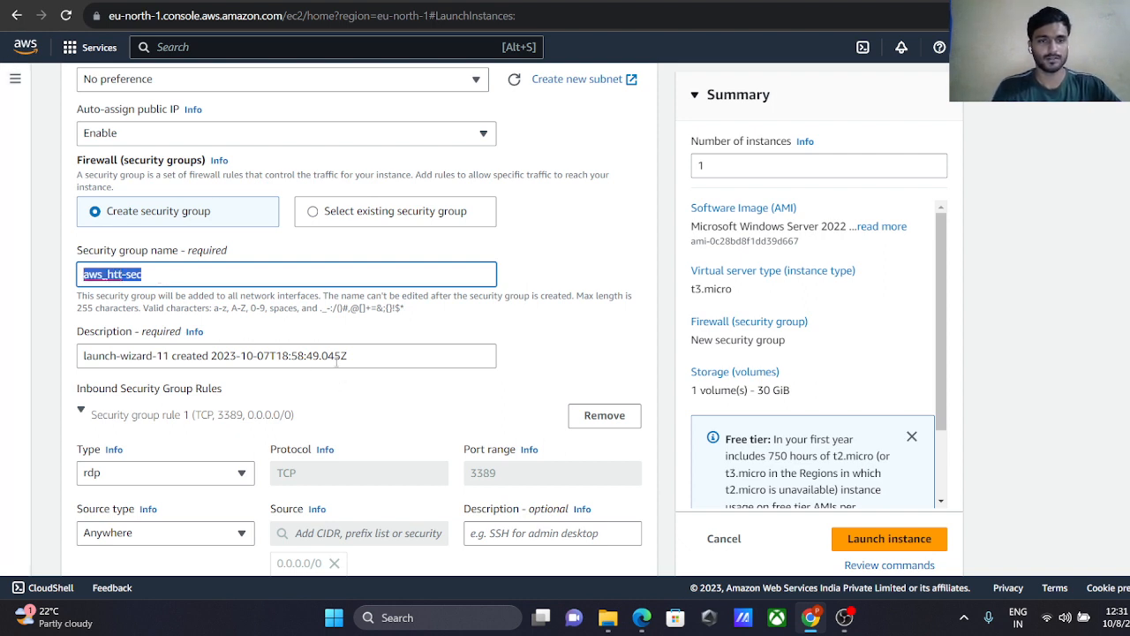
{"action": "left_click_drag", "start_coordinate": [355, 359], "coordinate": [70, 375]}
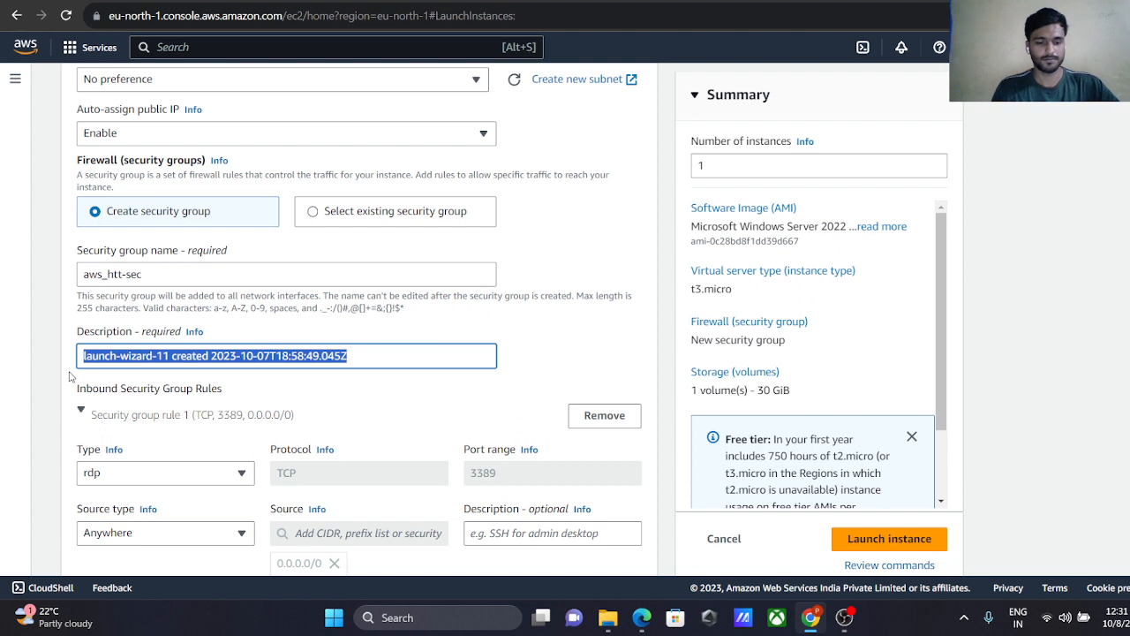
{"action": "key", "text": "ctrl+v"}
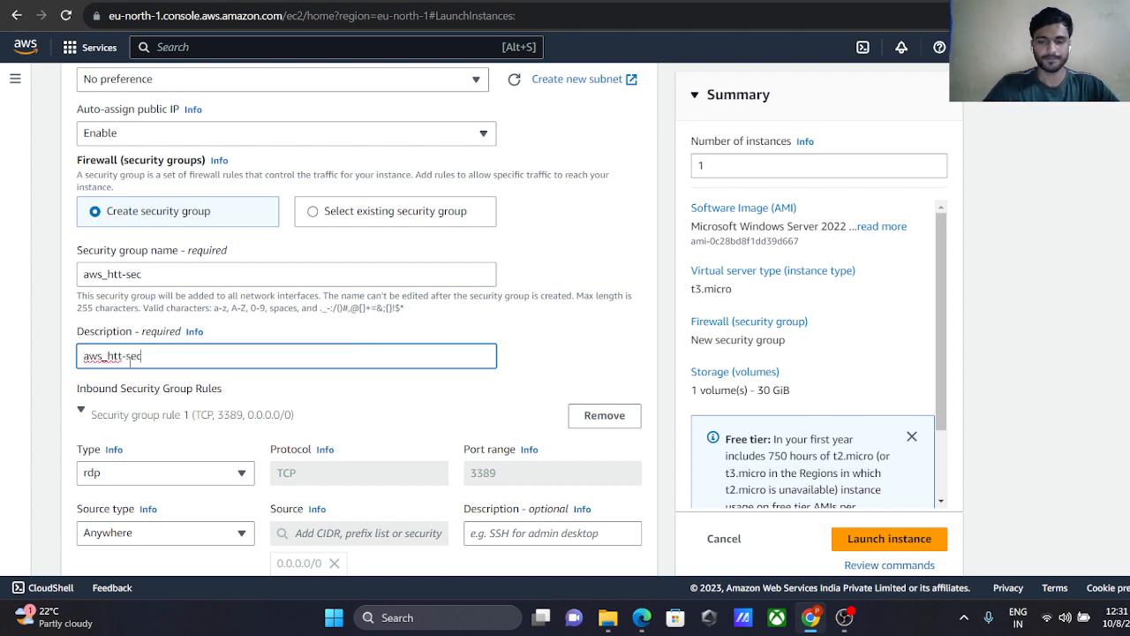
{"action": "type", "text": "-des"}
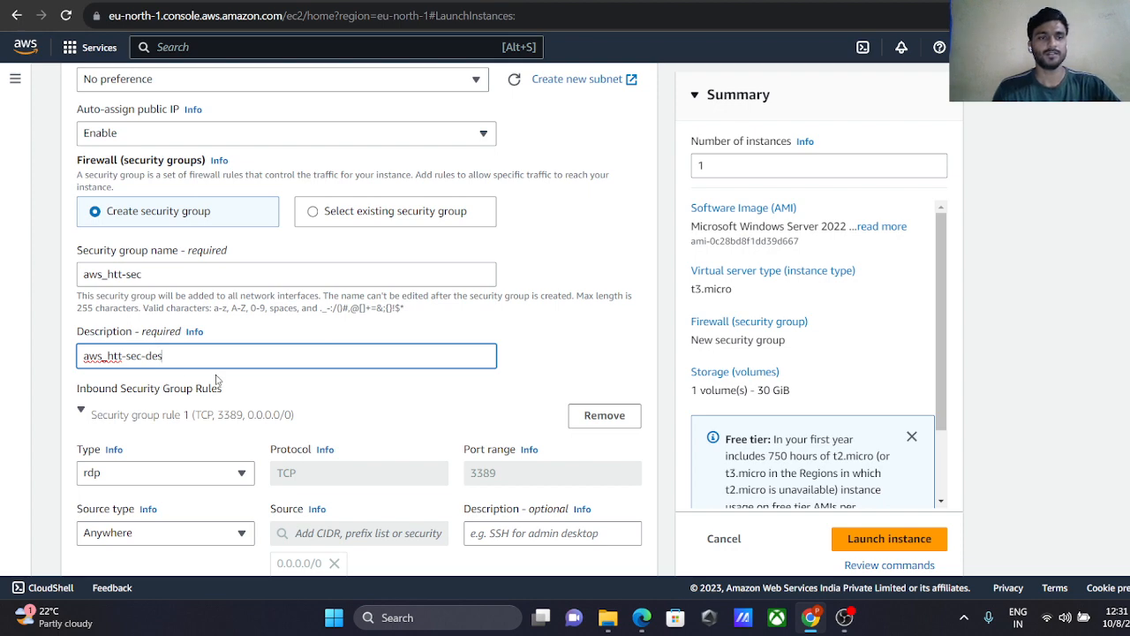
{"action": "scroll", "coordinate": [217, 379], "scroll_direction": "up", "scroll_amount": 2}
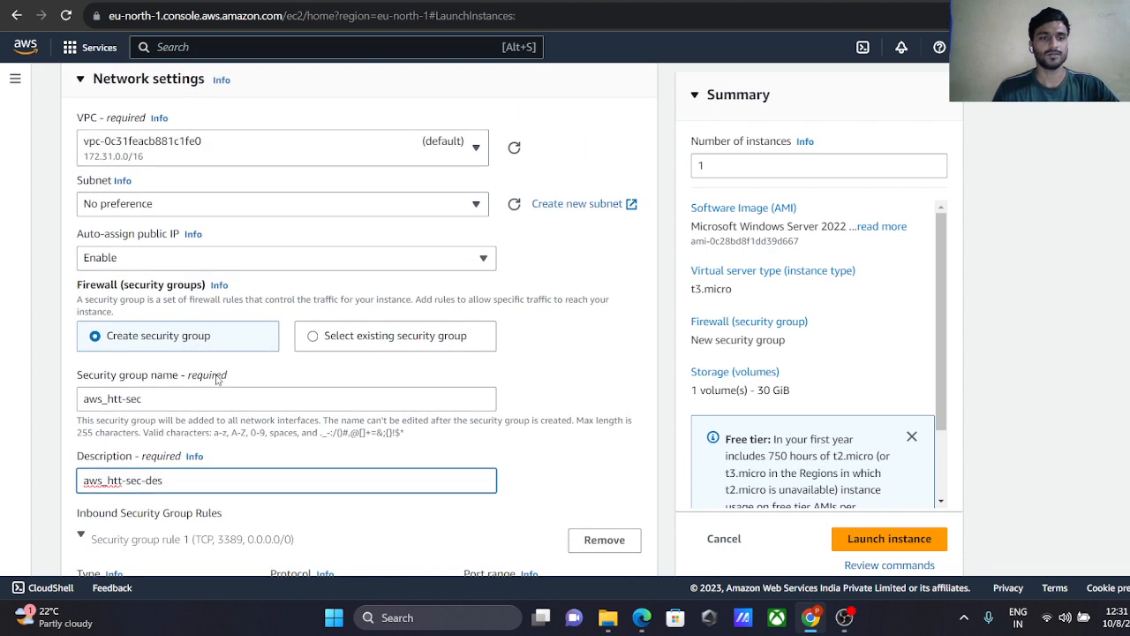
Review the security group's inbound RDP rule and its available source types, keeping Anywhere selected
{"action": "scroll", "coordinate": [216, 375], "scroll_direction": "down", "scroll_amount": 1}
{"action": "scroll", "coordinate": [216, 374], "scroll_direction": "down", "scroll_amount": 1}
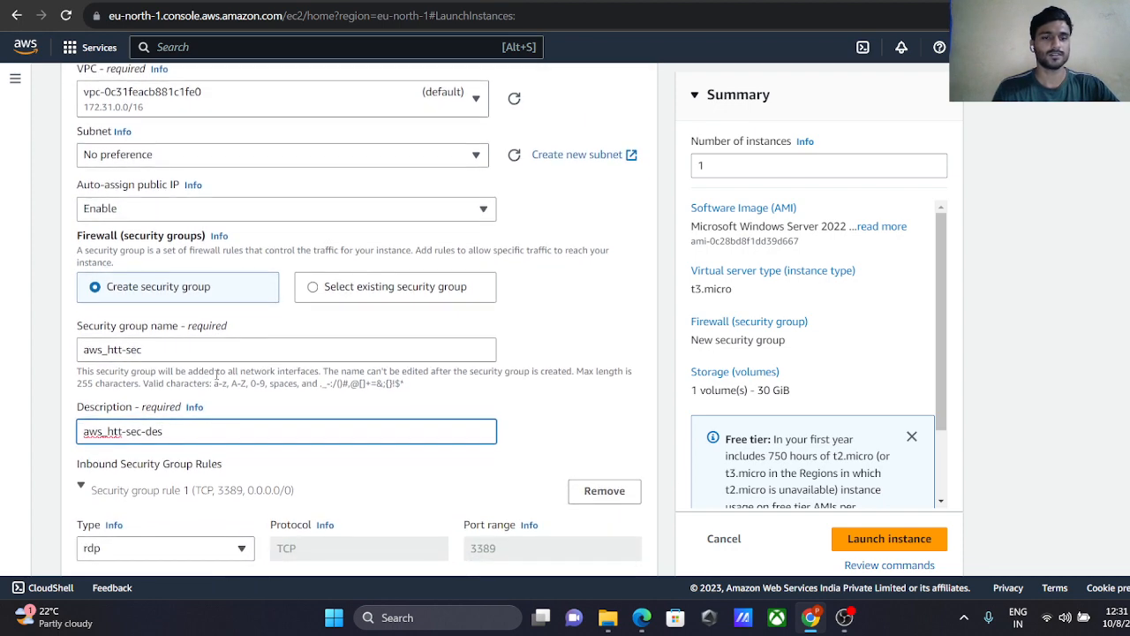
{"action": "scroll", "coordinate": [216, 380], "scroll_direction": "down", "scroll_amount": 2}
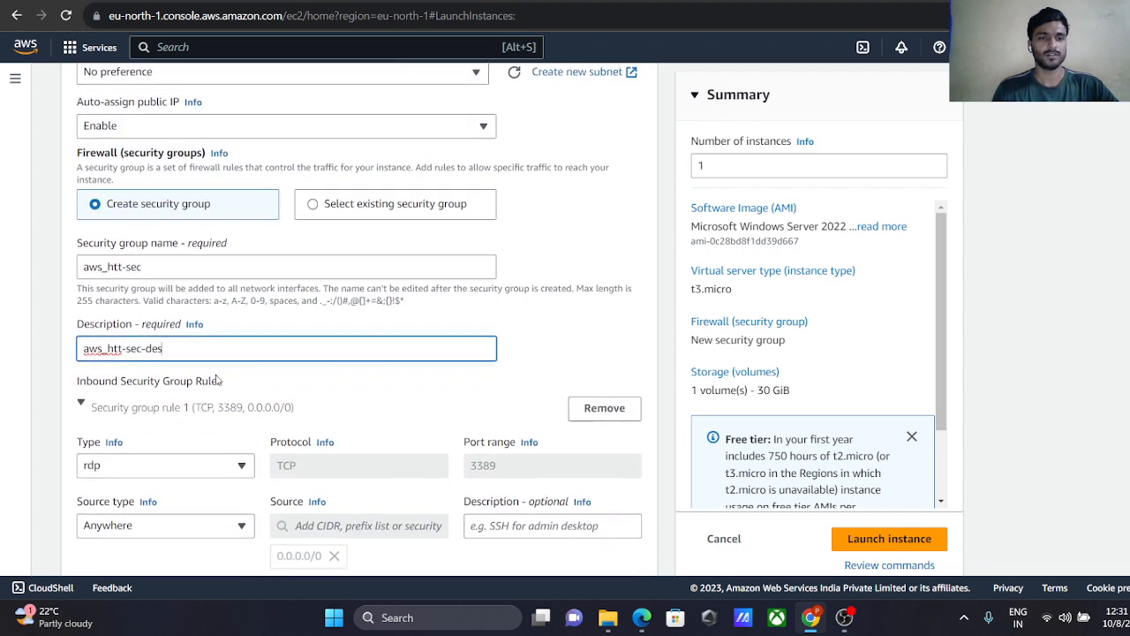
{"action": "scroll", "coordinate": [216, 379], "scroll_direction": "down", "scroll_amount": 1}
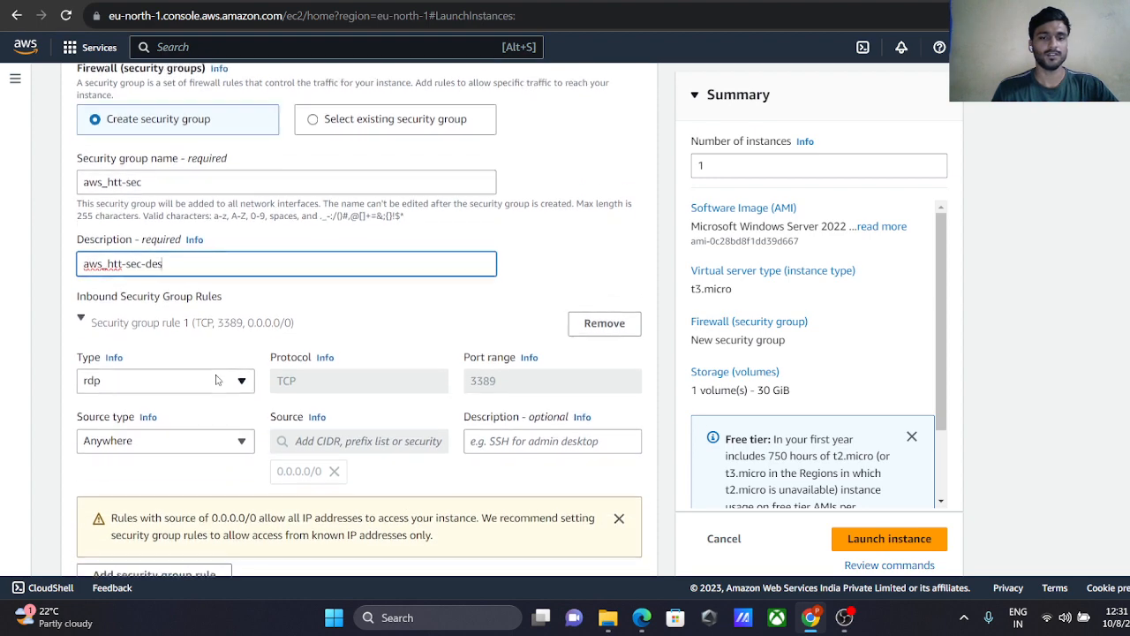
{"action": "scroll", "coordinate": [216, 380], "scroll_direction": "down", "scroll_amount": 1}
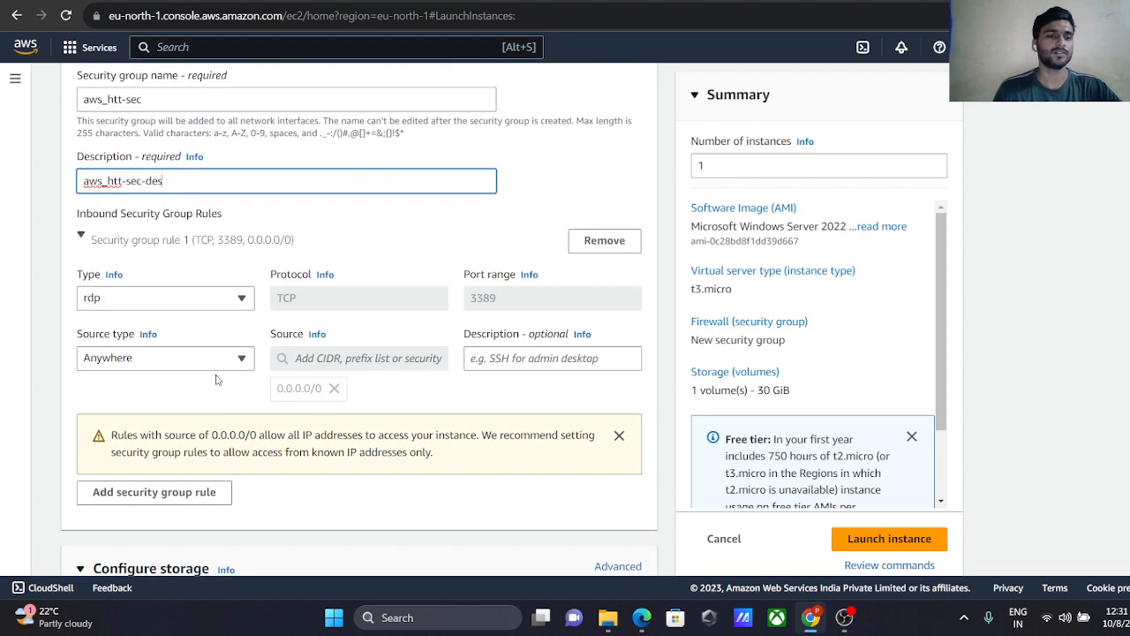
{"action": "scroll", "coordinate": [217, 379], "scroll_direction": "up", "scroll_amount": 5}
{"action": "scroll", "coordinate": [216, 379], "scroll_direction": "down", "scroll_amount": 5}
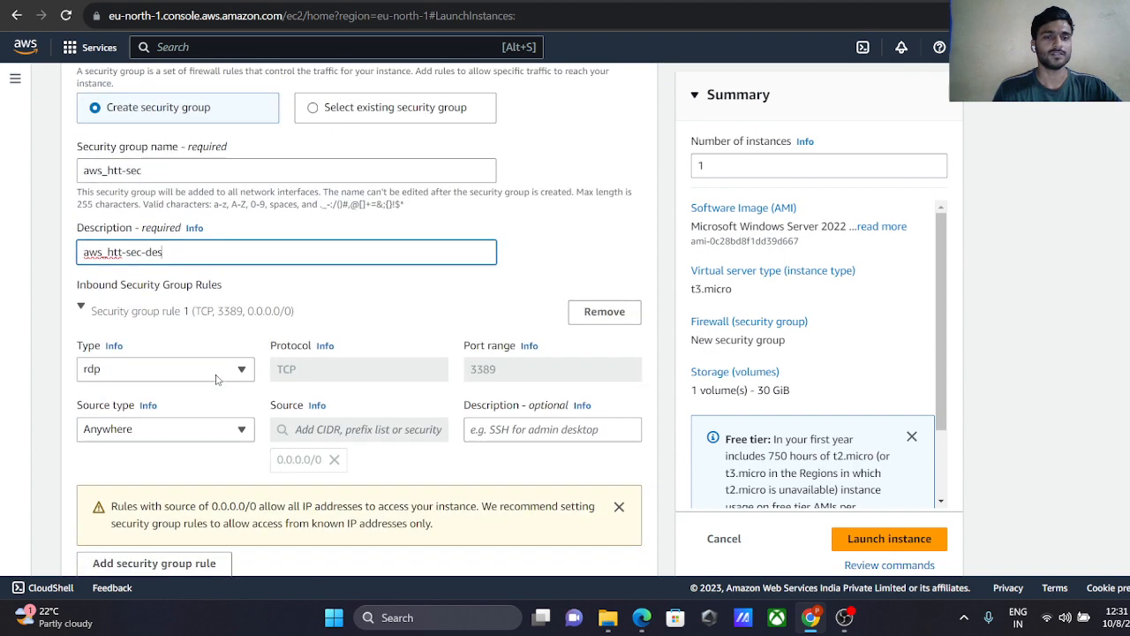
{"action": "scroll", "coordinate": [217, 380], "scroll_direction": "down", "scroll_amount": 1}
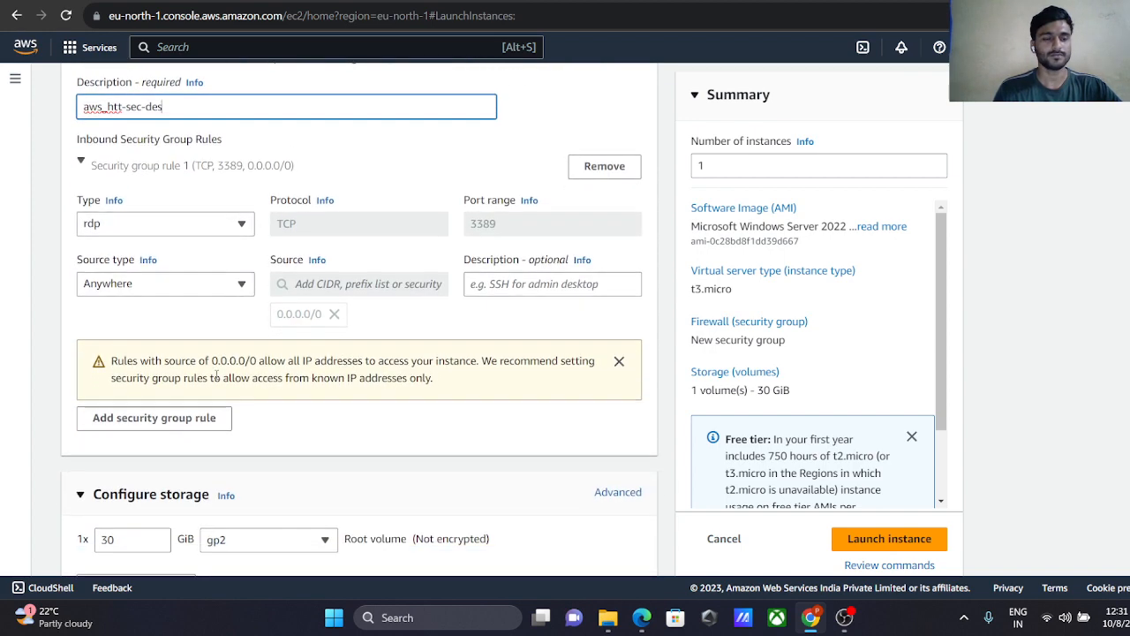
{"action": "left_click", "coordinate": [202, 292]}
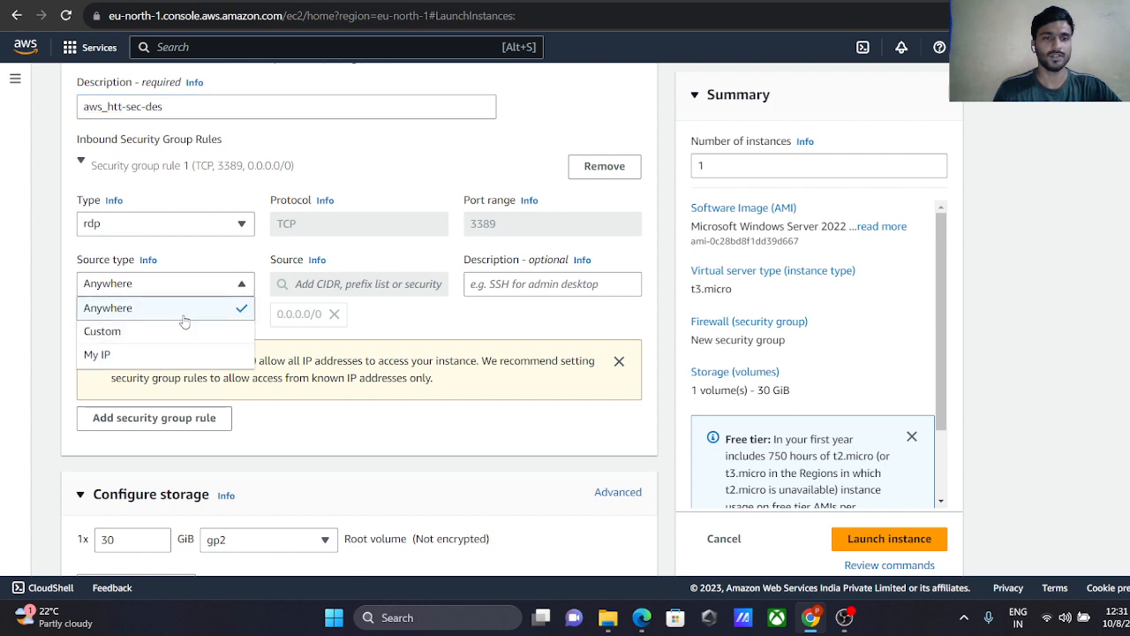
{"action": "left_click", "coordinate": [183, 316]}
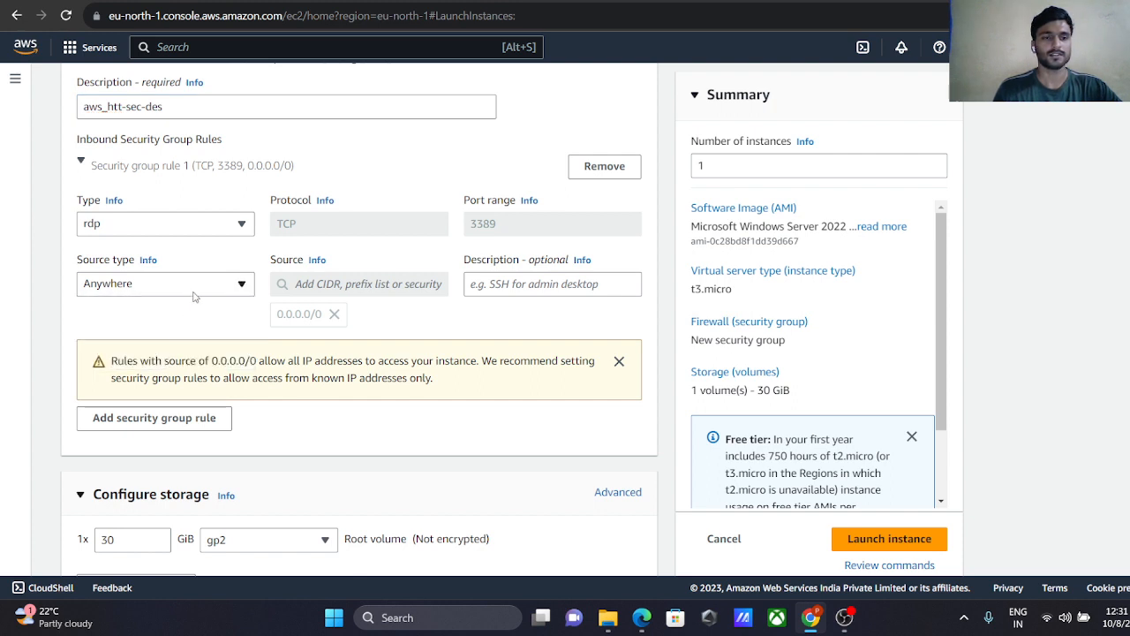
{"action": "left_click", "coordinate": [193, 291]}
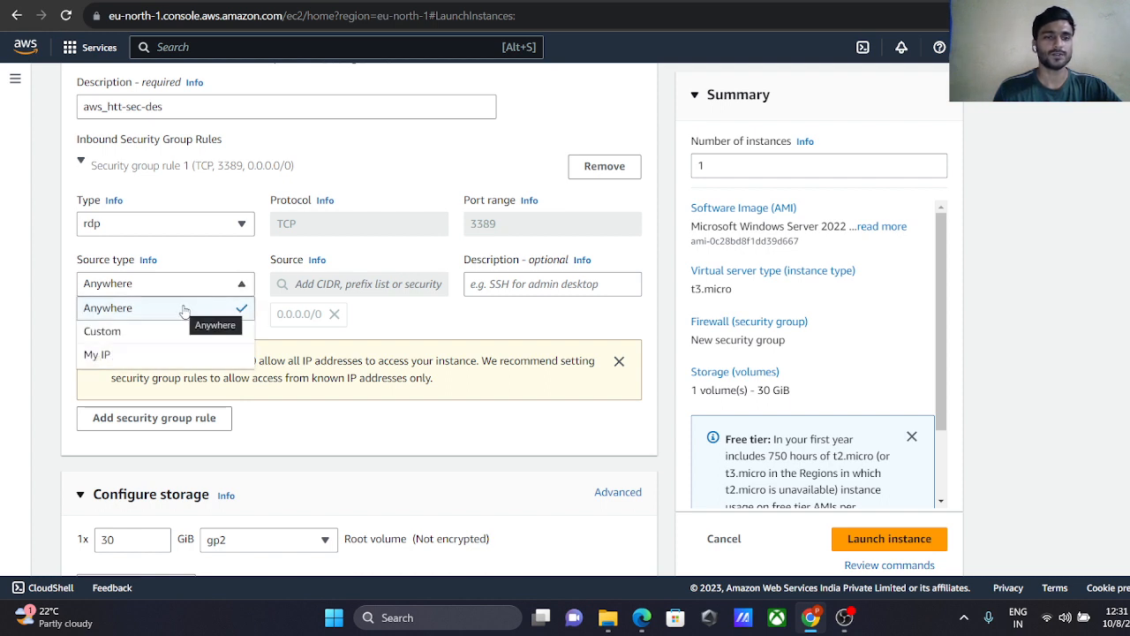
{"action": "left_click", "coordinate": [230, 315]}
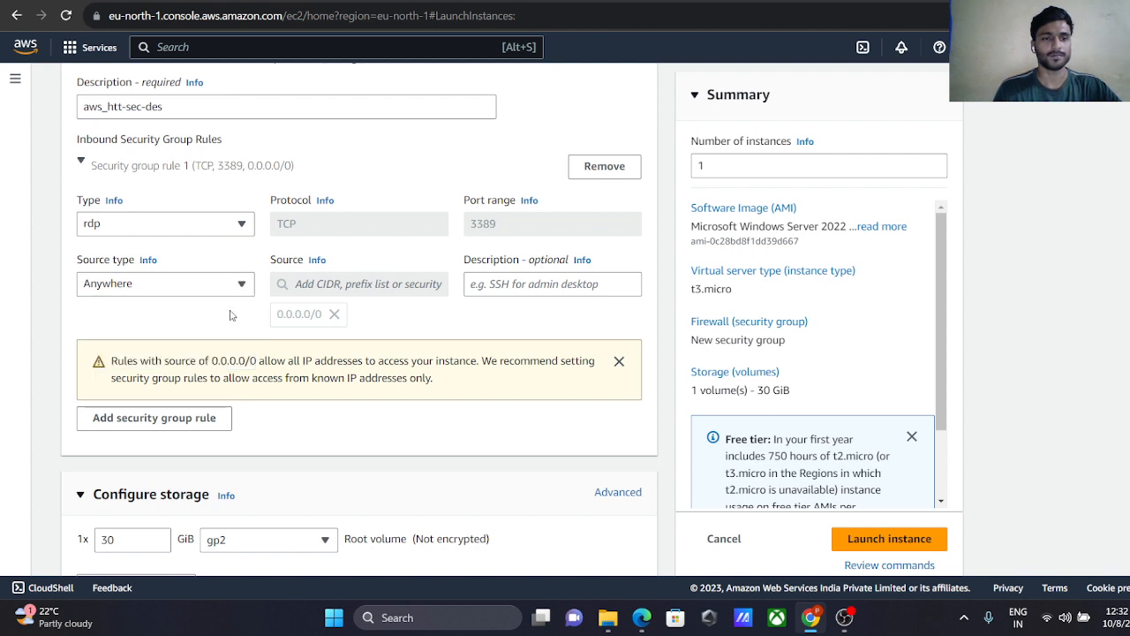
Try My IP as the source type of the inbound RDP rule, and set it back to Anywhere
{"action": "left_click", "coordinate": [188, 291]}
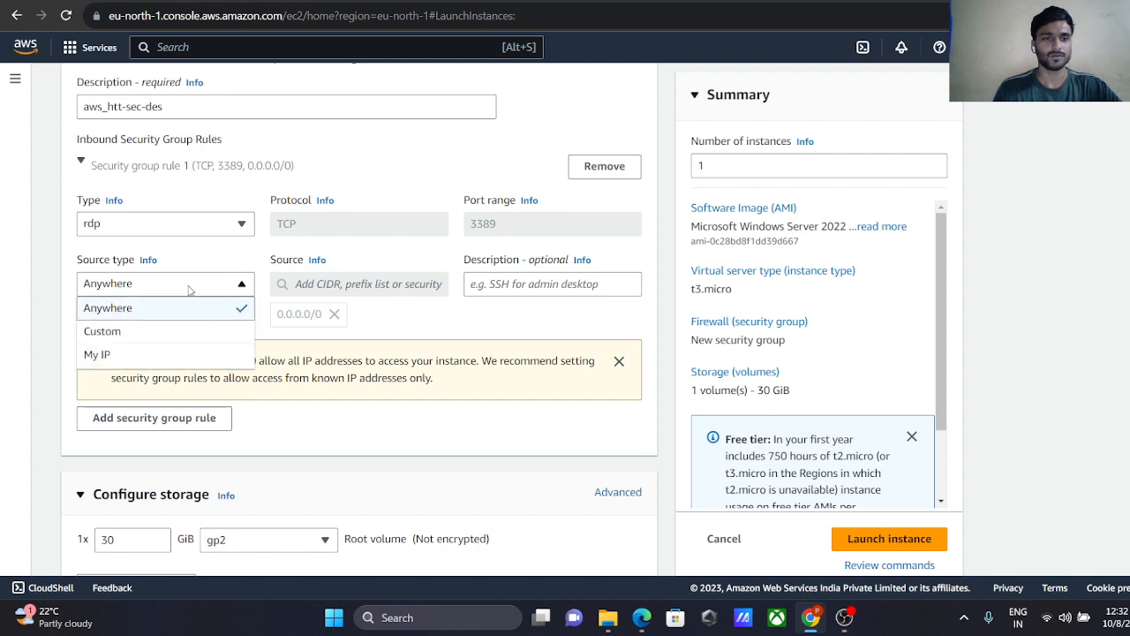
{"action": "left_click", "coordinate": [190, 357]}
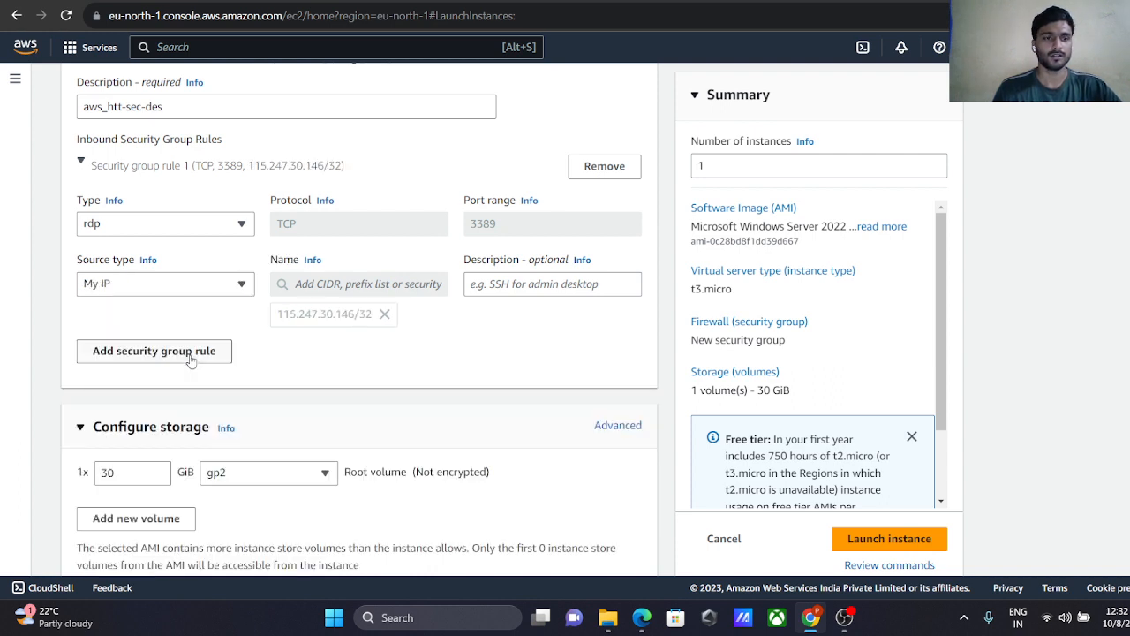
{"action": "left_click", "coordinate": [188, 292]}
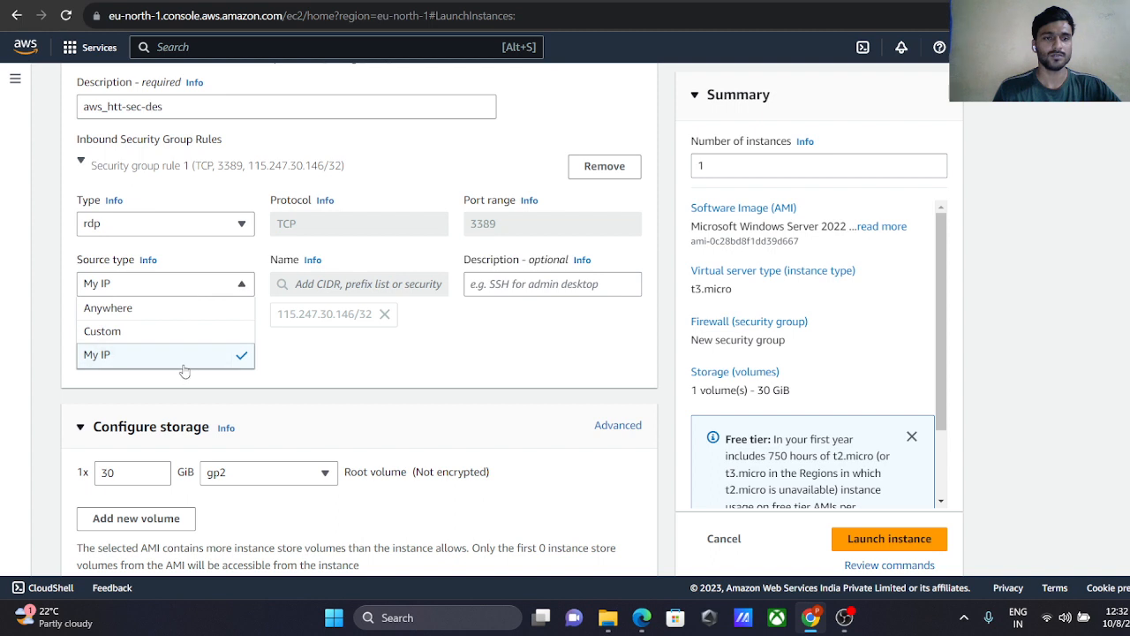
{"action": "left_click", "coordinate": [272, 365]}
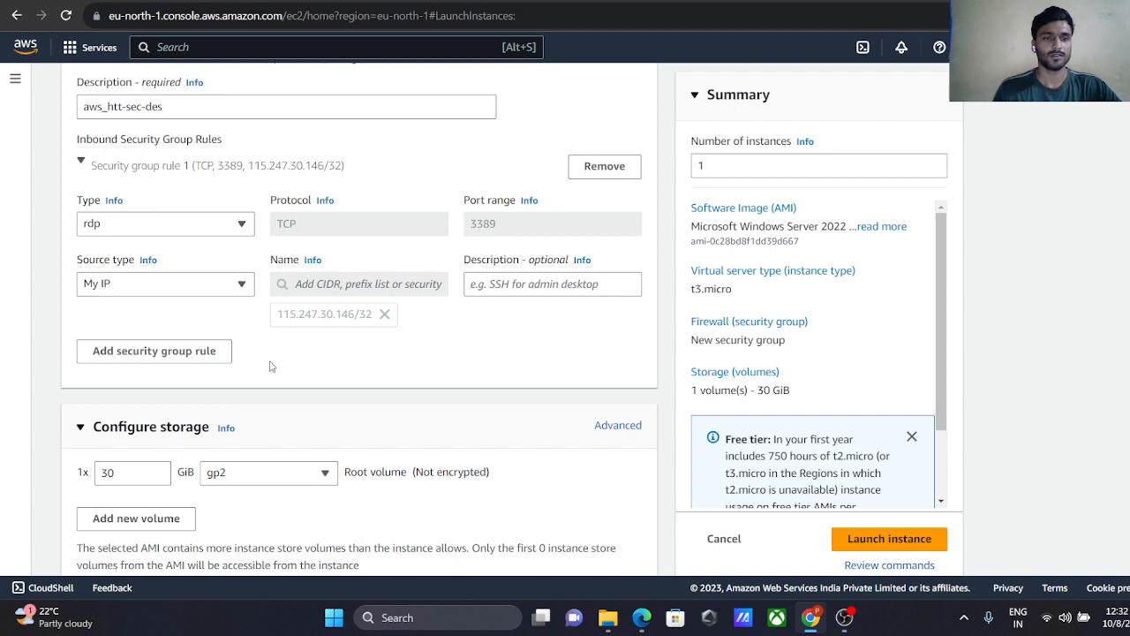
{"action": "left_click", "coordinate": [225, 291]}
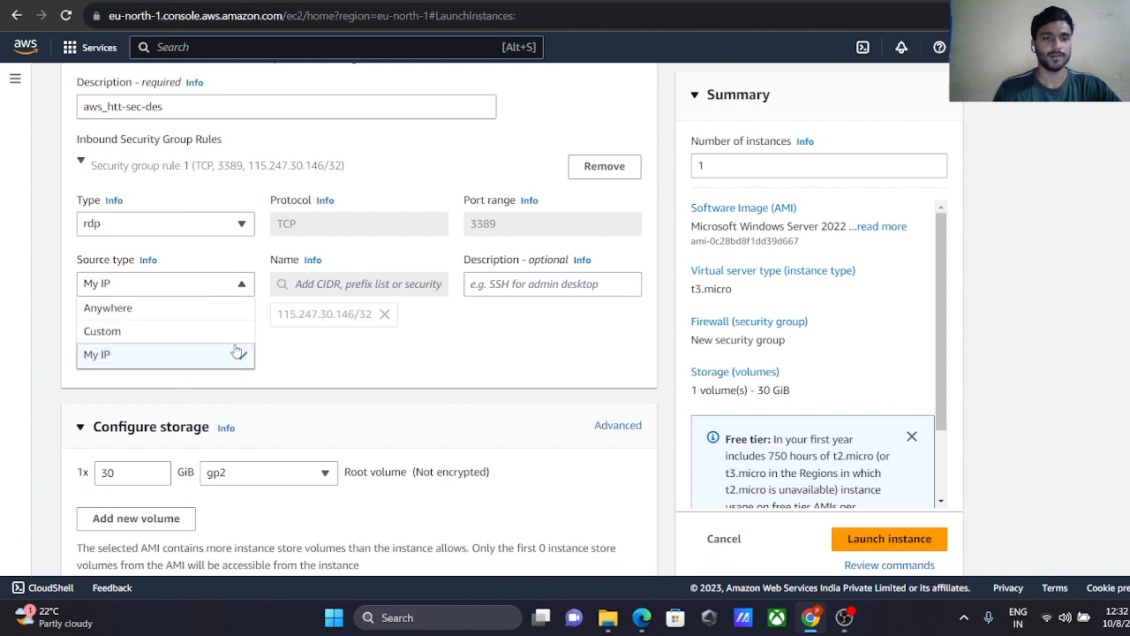
{"action": "left_click", "coordinate": [190, 309]}
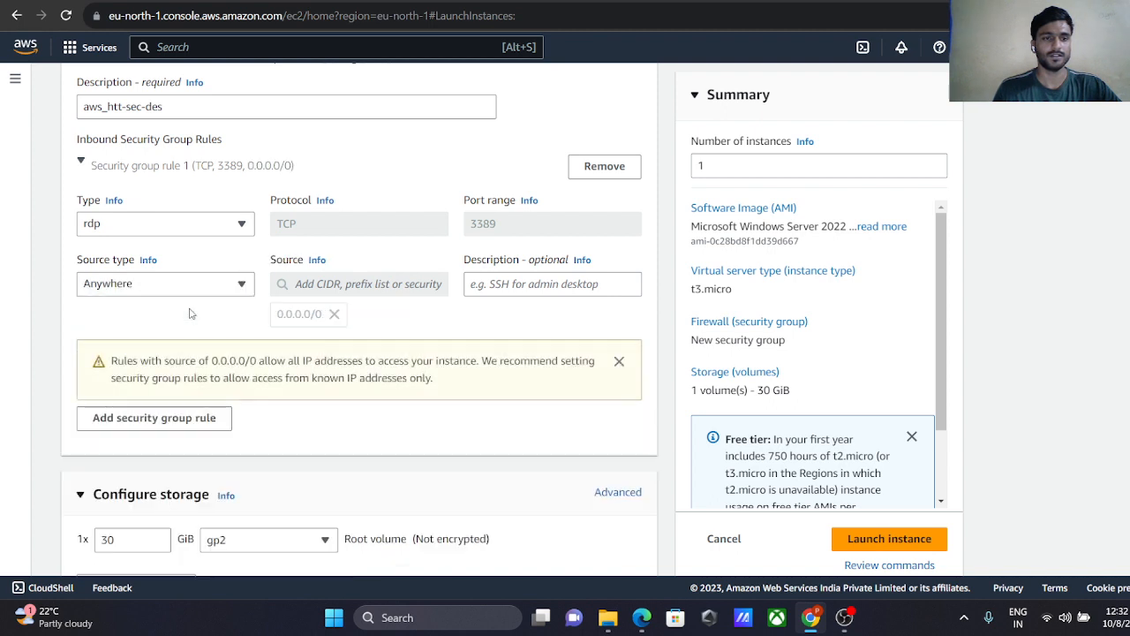
Review the storage and security group settings, and launch the instance
{"action": "scroll", "coordinate": [276, 385], "scroll_direction": "down", "scroll_amount": 1}
{"action": "scroll", "coordinate": [275, 385], "scroll_direction": "down", "scroll_amount": 2}
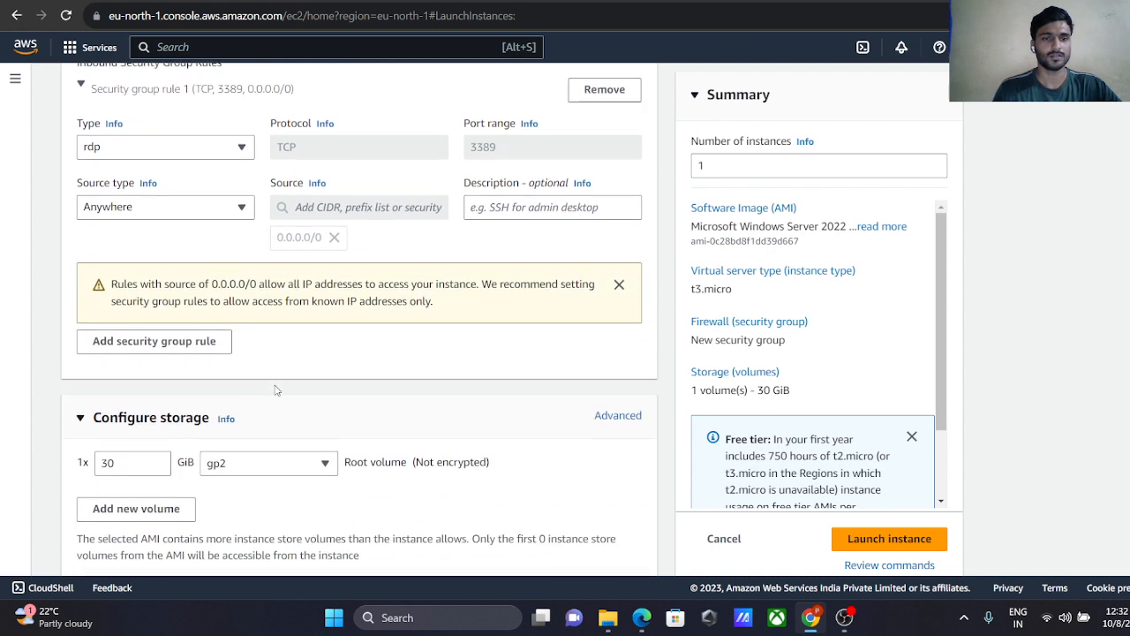
{"action": "scroll", "coordinate": [275, 391], "scroll_direction": "down", "scroll_amount": 2}
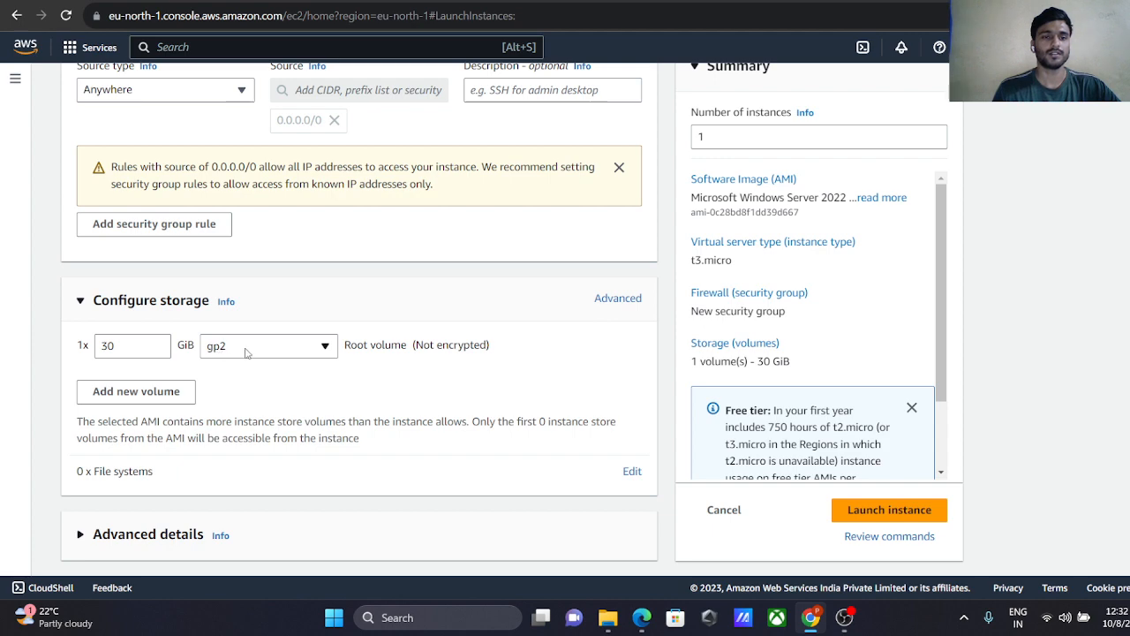
{"action": "scroll", "coordinate": [341, 302], "scroll_direction": "up", "scroll_amount": 2}
{"action": "scroll", "coordinate": [341, 302], "scroll_direction": "up", "scroll_amount": 5}
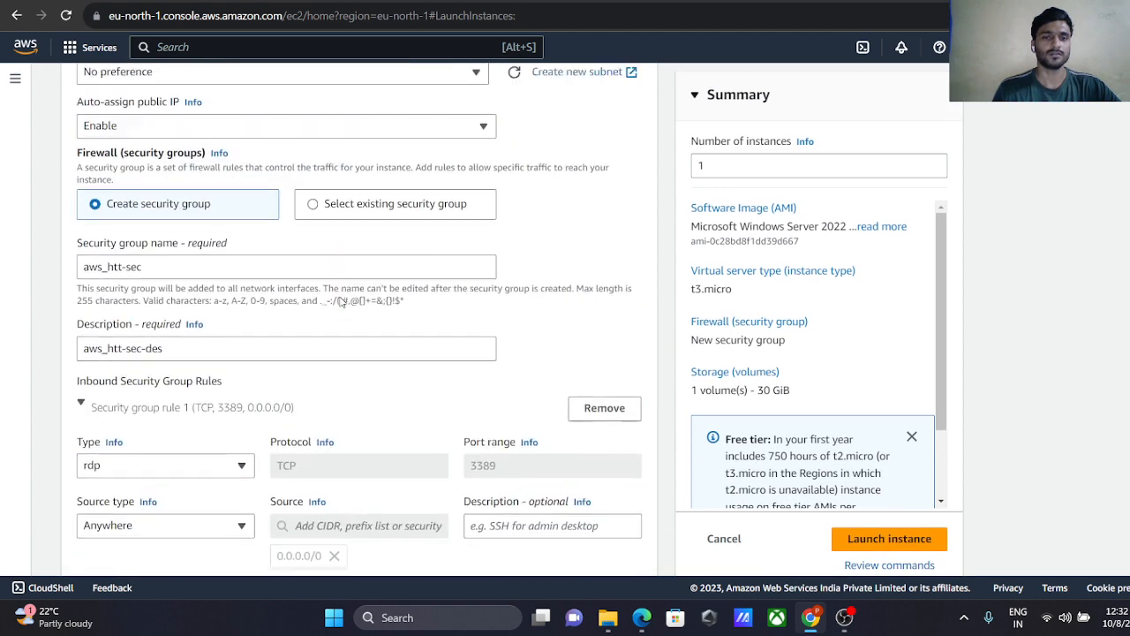
{"action": "scroll", "coordinate": [341, 302], "scroll_direction": "down", "scroll_amount": 7}
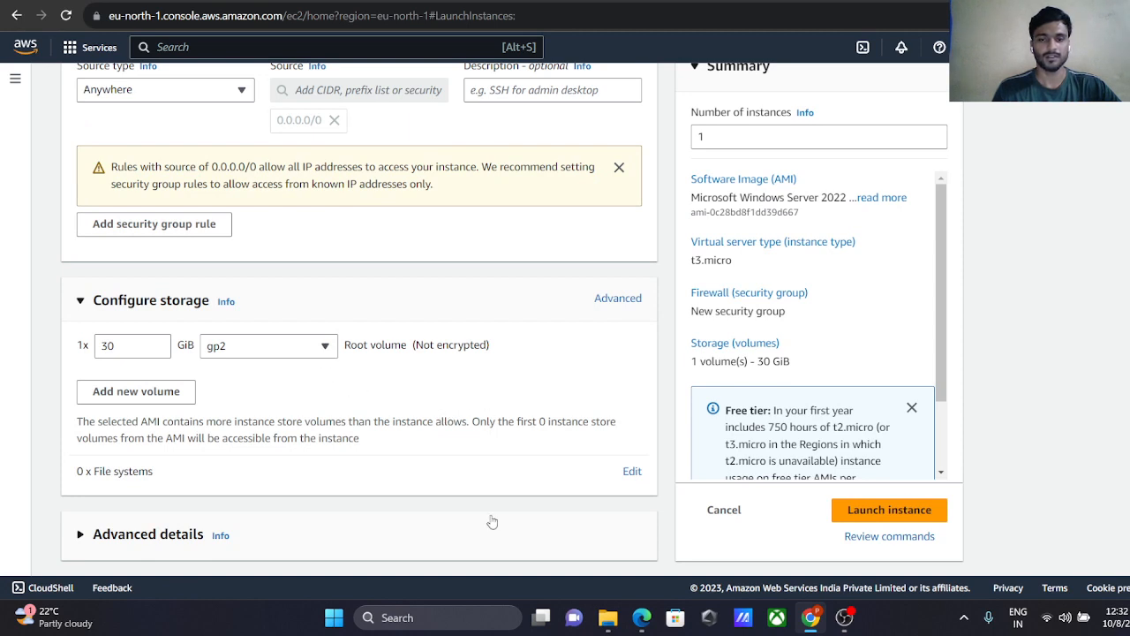
{"action": "scroll", "coordinate": [586, 352], "scroll_direction": "up", "scroll_amount": 3}
{"action": "scroll", "coordinate": [585, 352], "scroll_direction": "down", "scroll_amount": 3}
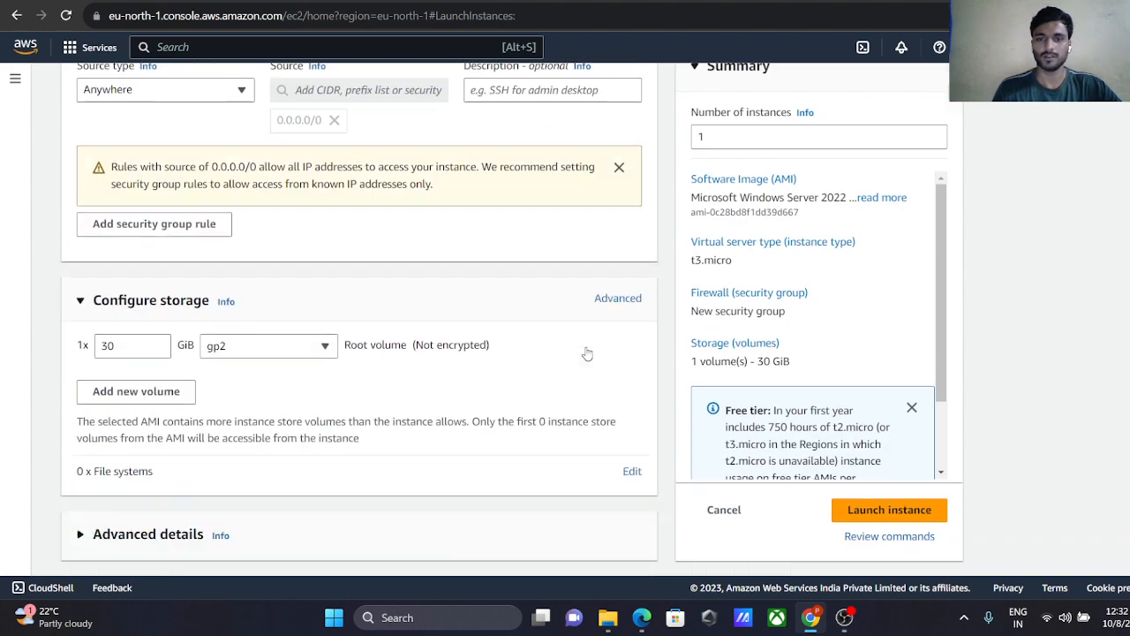
{"action": "scroll", "coordinate": [585, 352], "scroll_direction": "up", "scroll_amount": 8}
{"action": "scroll", "coordinate": [585, 351], "scroll_direction": "down", "scroll_amount": 8}
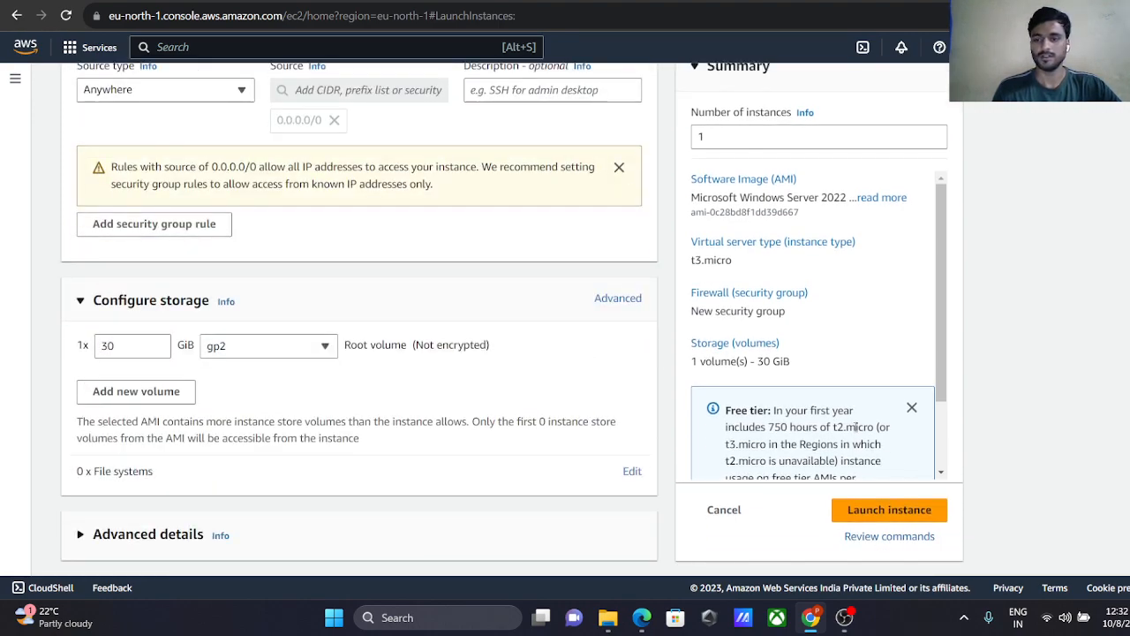
{"action": "scroll", "coordinate": [446, 486], "scroll_direction": "up", "scroll_amount": 3}
{"action": "scroll", "coordinate": [482, 486], "scroll_direction": "down", "scroll_amount": 3}
{"action": "left_click", "coordinate": [871, 514]}
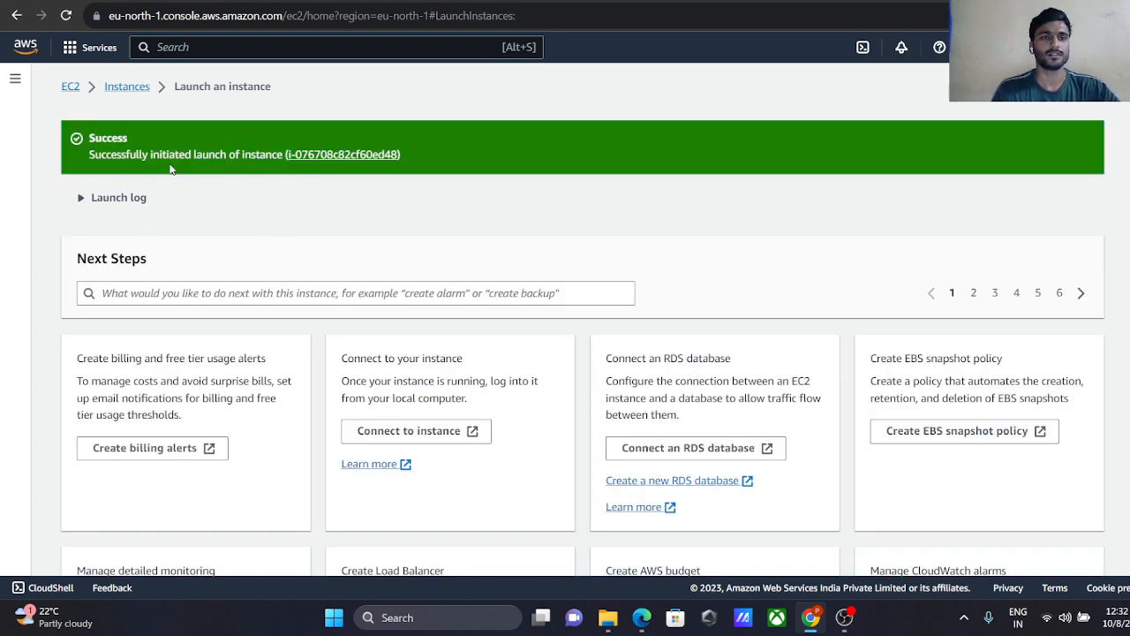
Open the newly launched instance in the instances list, select aws_htt and examine its details
{"action": "left_click", "coordinate": [326, 159]}
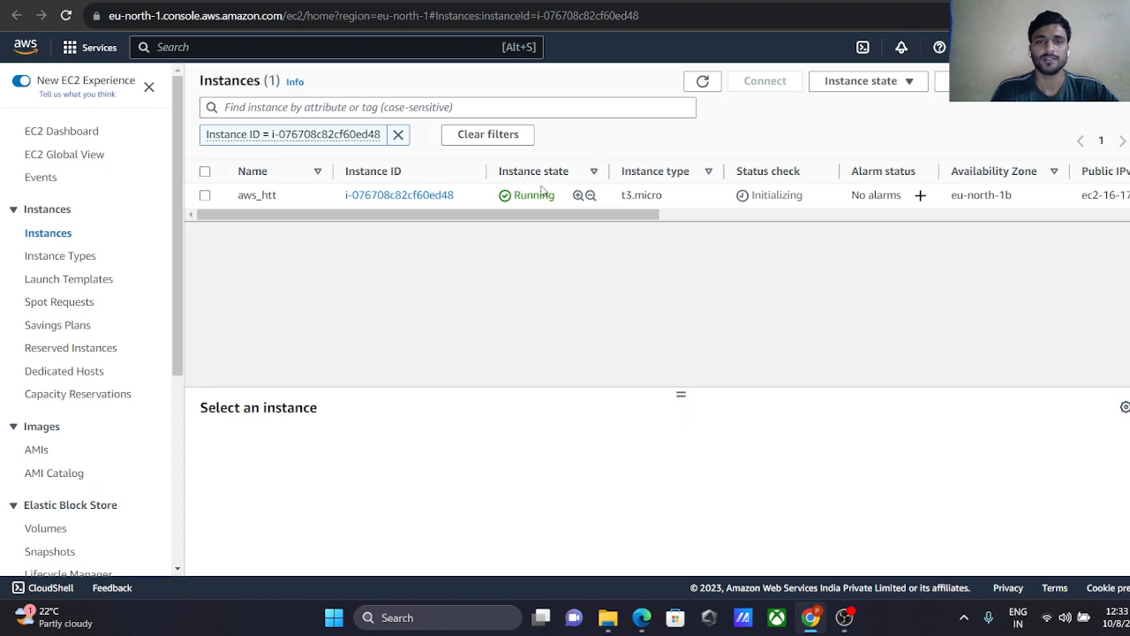
{"action": "left_click", "coordinate": [205, 195]}
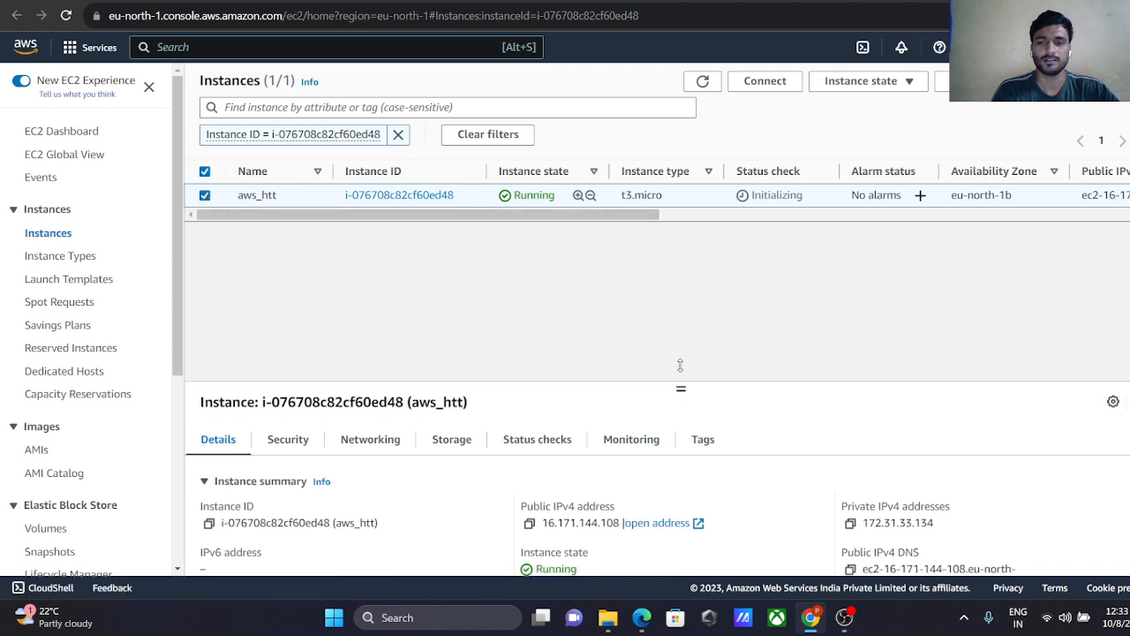
{"action": "left_click_drag", "start_coordinate": [677, 394], "coordinate": [689, 236]}
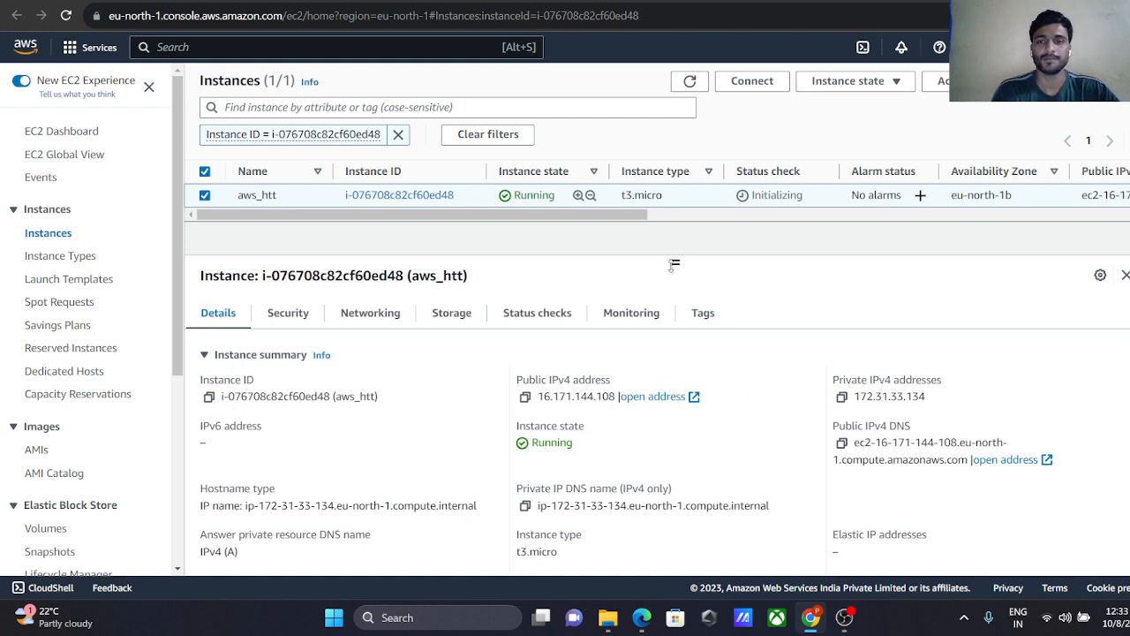
{"action": "left_click_drag", "start_coordinate": [673, 265], "coordinate": [671, 463]}
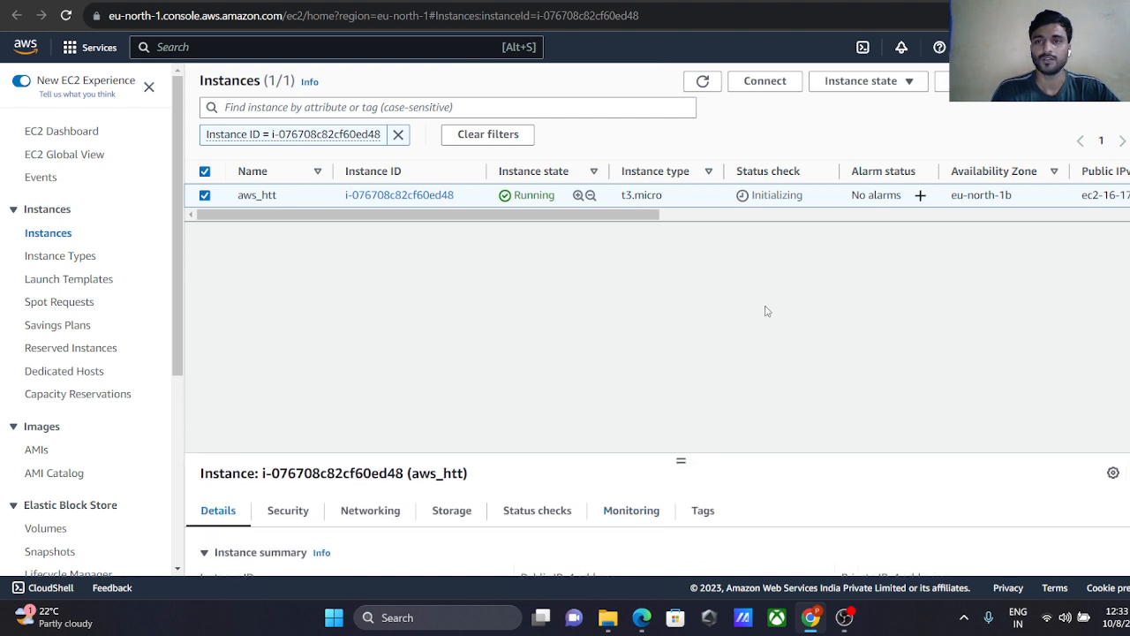
Open the connection options for aws_htt and review the RDP client connection details
{"action": "left_click", "coordinate": [756, 88]}
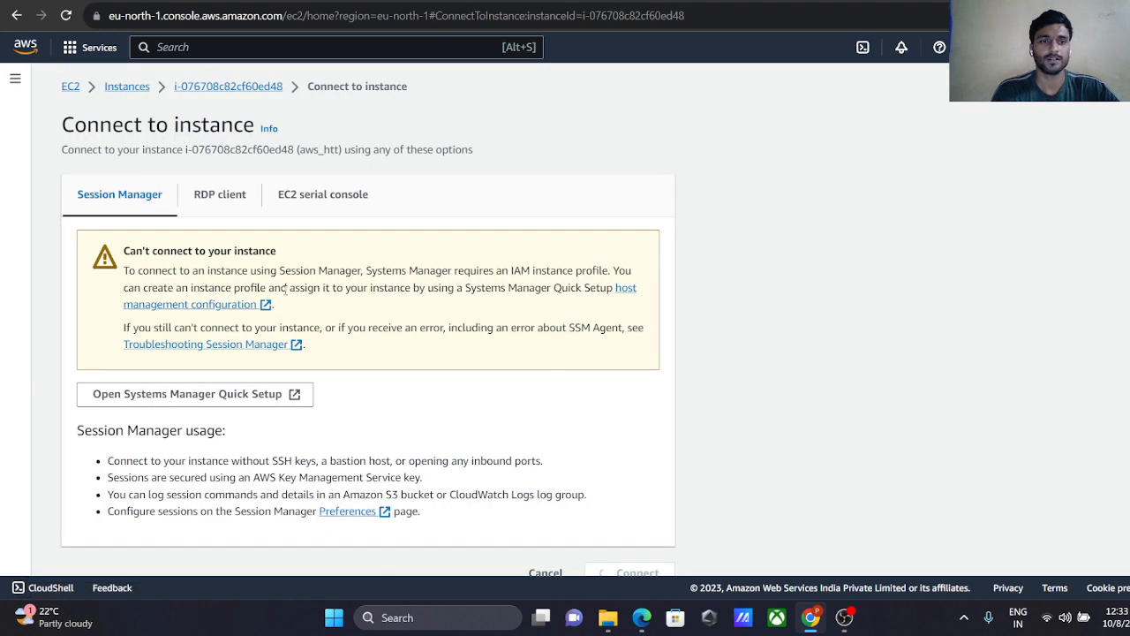
{"action": "left_click", "coordinate": [212, 204]}
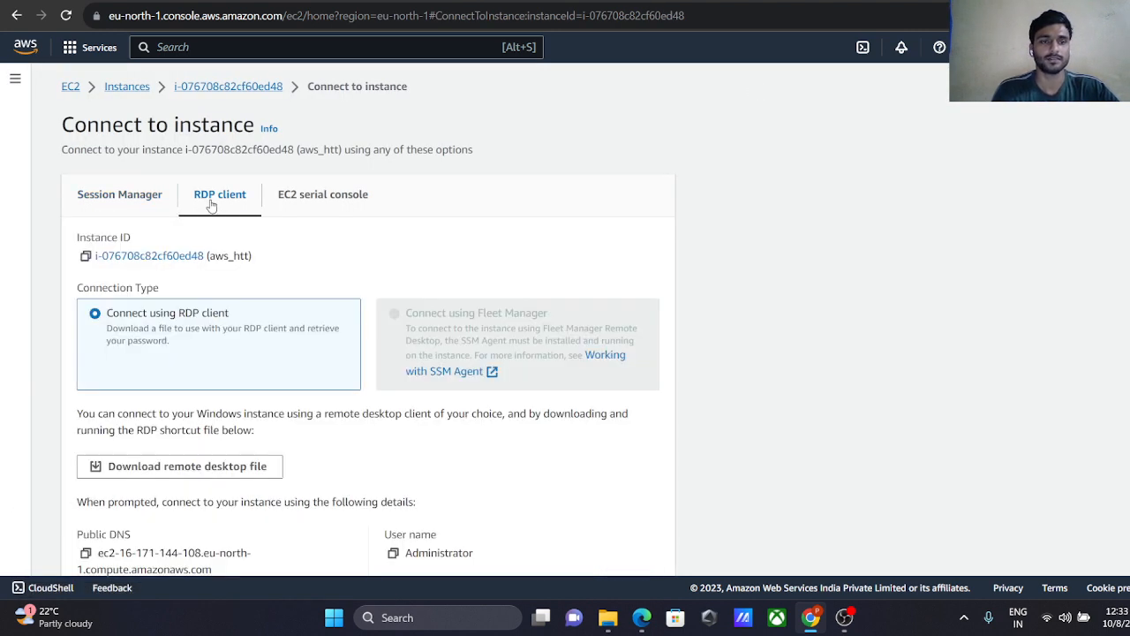
{"action": "scroll", "coordinate": [301, 342], "scroll_direction": "down", "scroll_amount": 2}
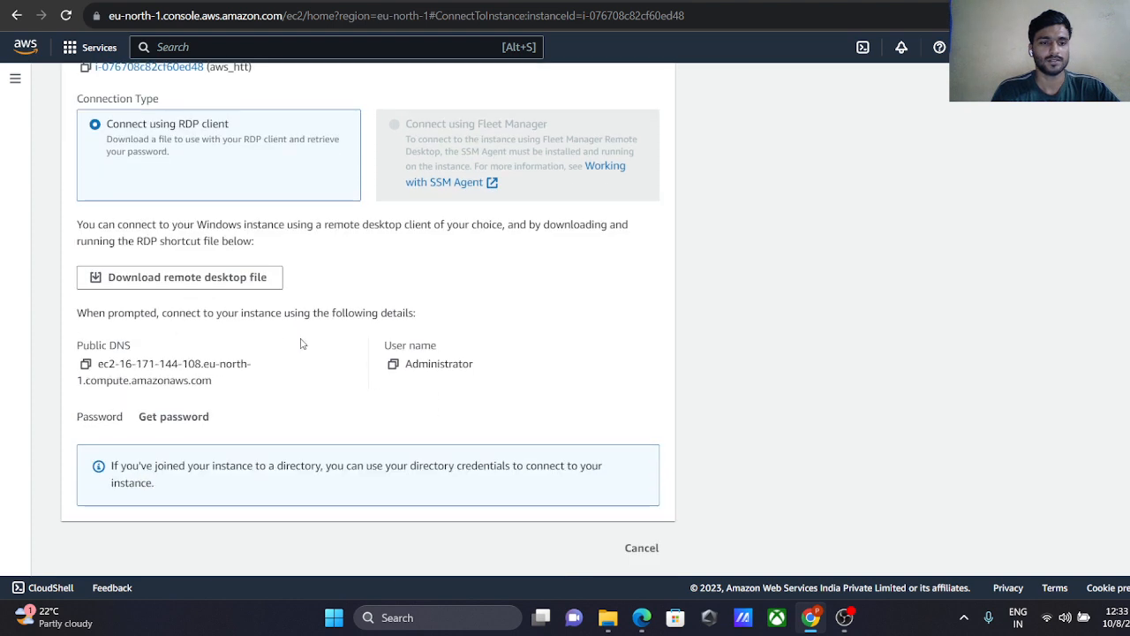
{"action": "scroll", "coordinate": [262, 331], "scroll_direction": "up", "scroll_amount": 1}
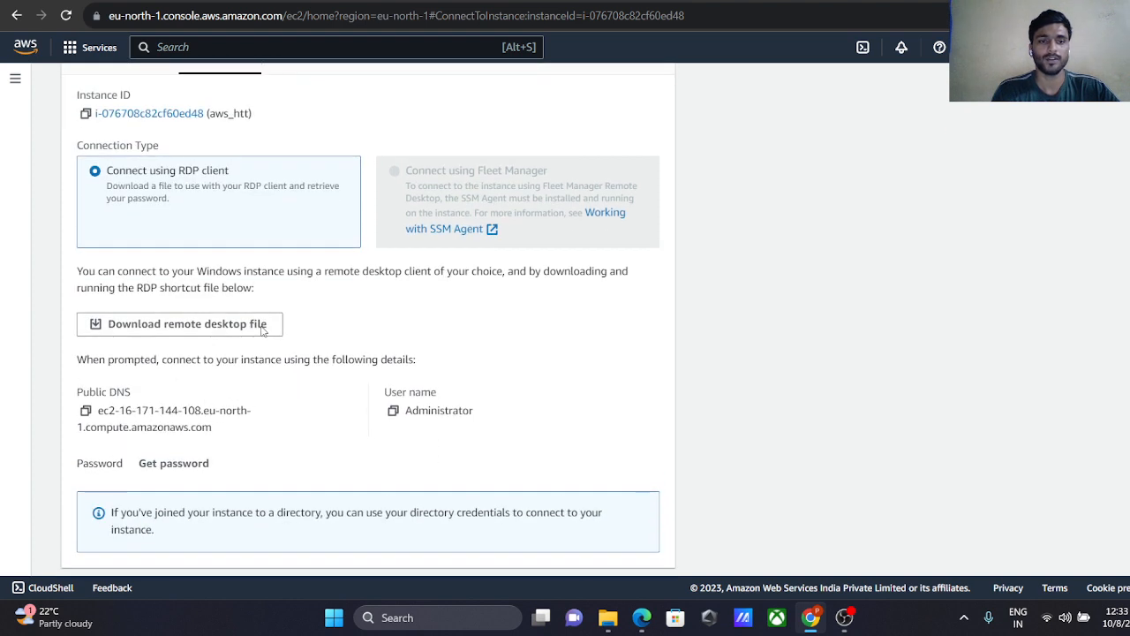
{"action": "scroll", "coordinate": [368, 348], "scroll_direction": "down", "scroll_amount": 1}
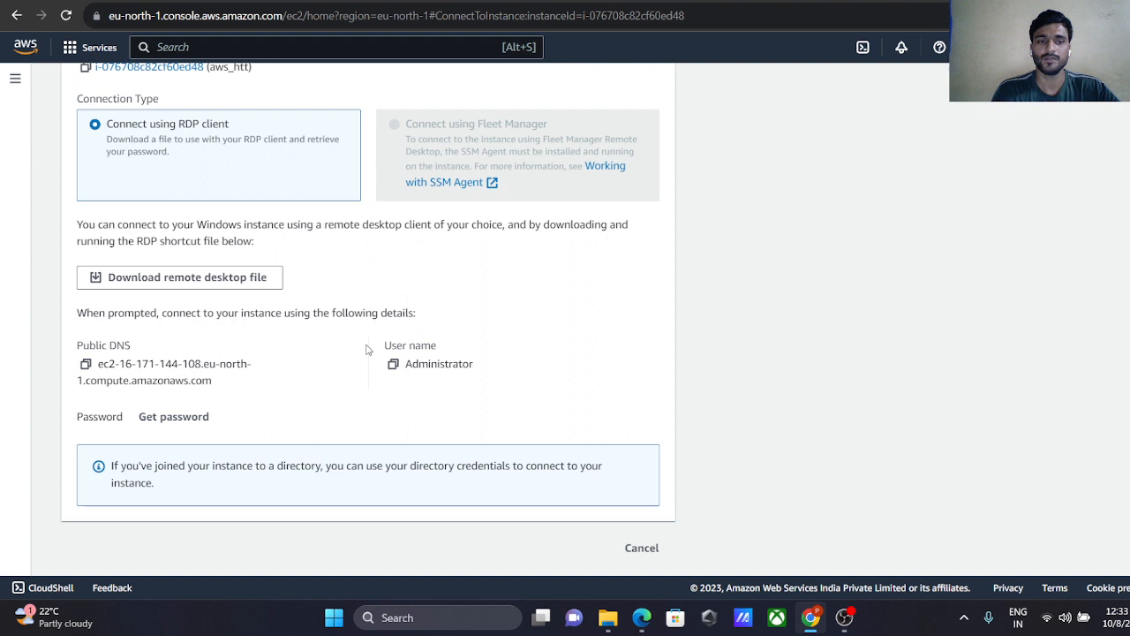
Open the Windows password retrieval page for the instance and reload it to get the private key form
{"action": "left_click", "coordinate": [165, 427]}
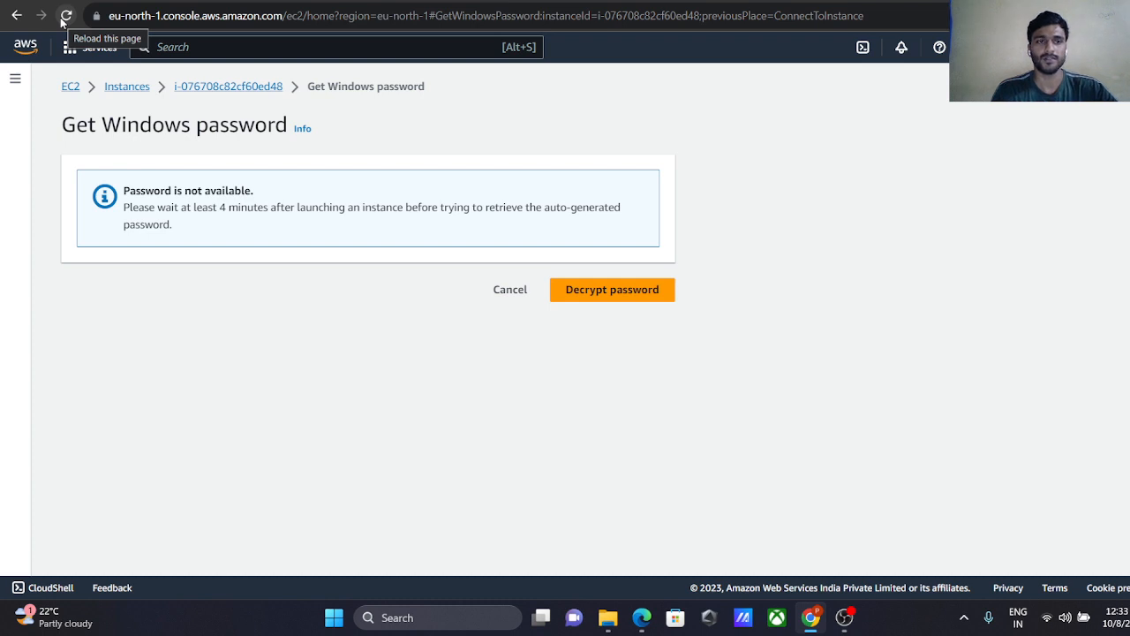
{"action": "left_click", "coordinate": [63, 16]}
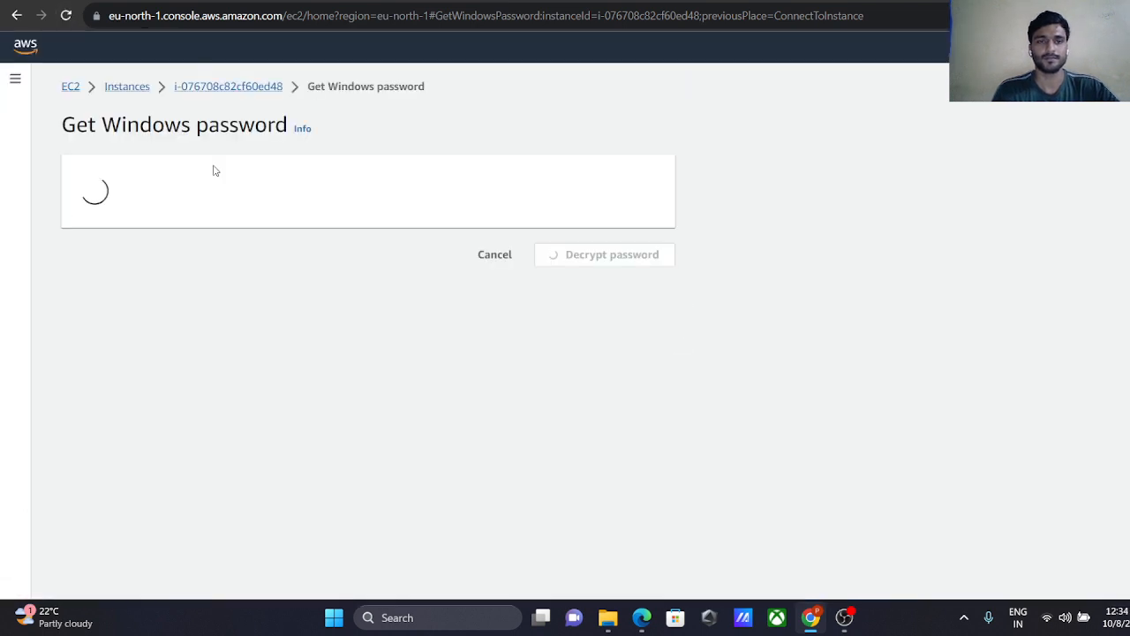
{"action": "scroll", "coordinate": [347, 391], "scroll_direction": "down", "scroll_amount": 1}
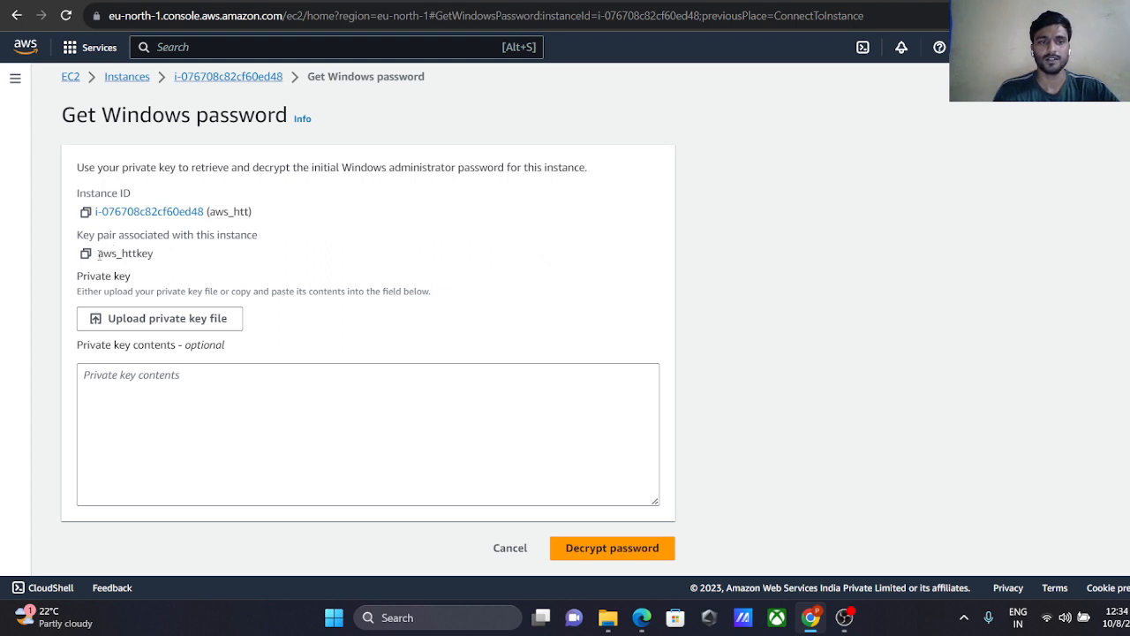
Upload the private key file aws_httkey.pem from Downloads to fill in the instance's private key
{"action": "left_click_drag", "start_coordinate": [98, 254], "coordinate": [174, 253]}
{"action": "left_click", "coordinate": [174, 253]}
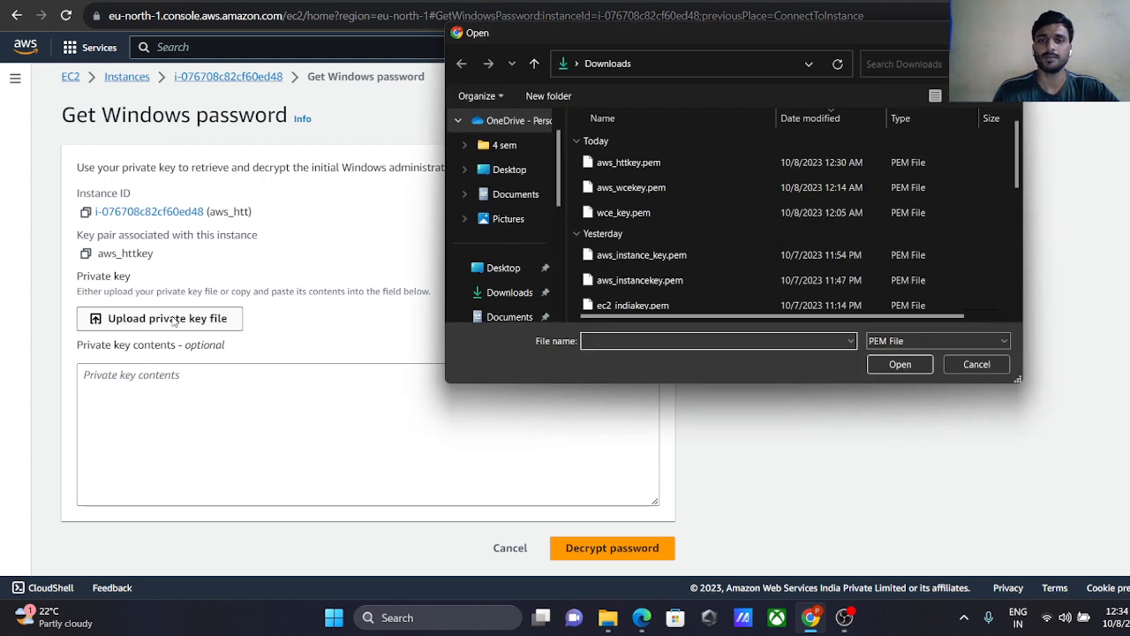
{"action": "left_click", "coordinate": [628, 167]}
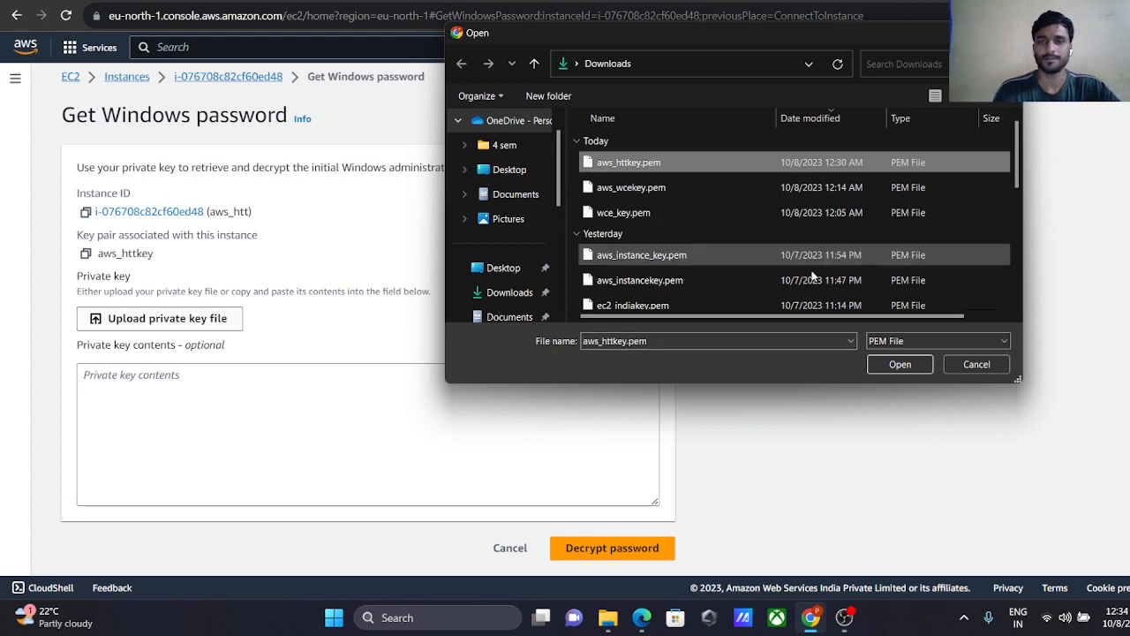
{"action": "left_click", "coordinate": [899, 364]}
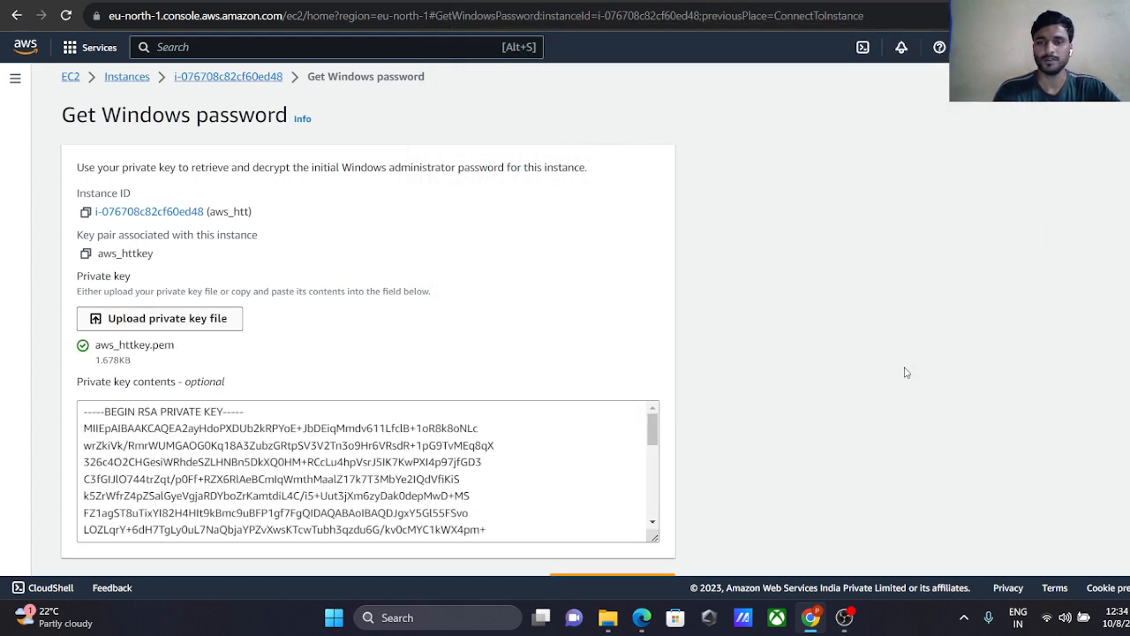
Examine the uploaded private key contents from beginning to end
{"action": "scroll", "coordinate": [450, 479], "scroll_direction": "down", "scroll_amount": 5}
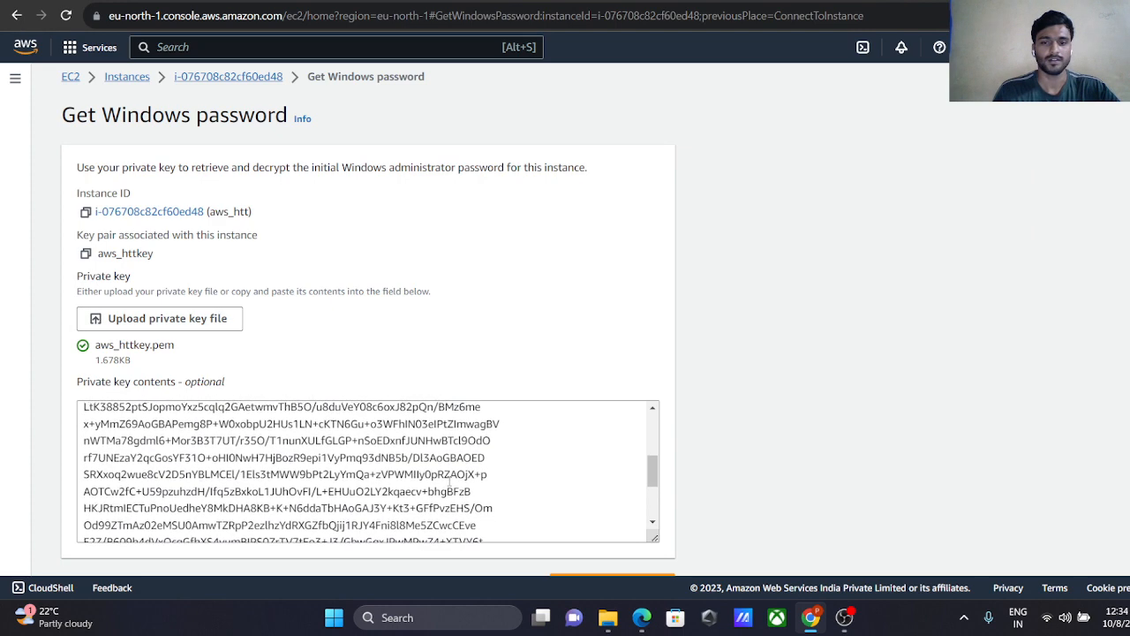
{"action": "scroll", "coordinate": [449, 481], "scroll_direction": "up", "scroll_amount": 1}
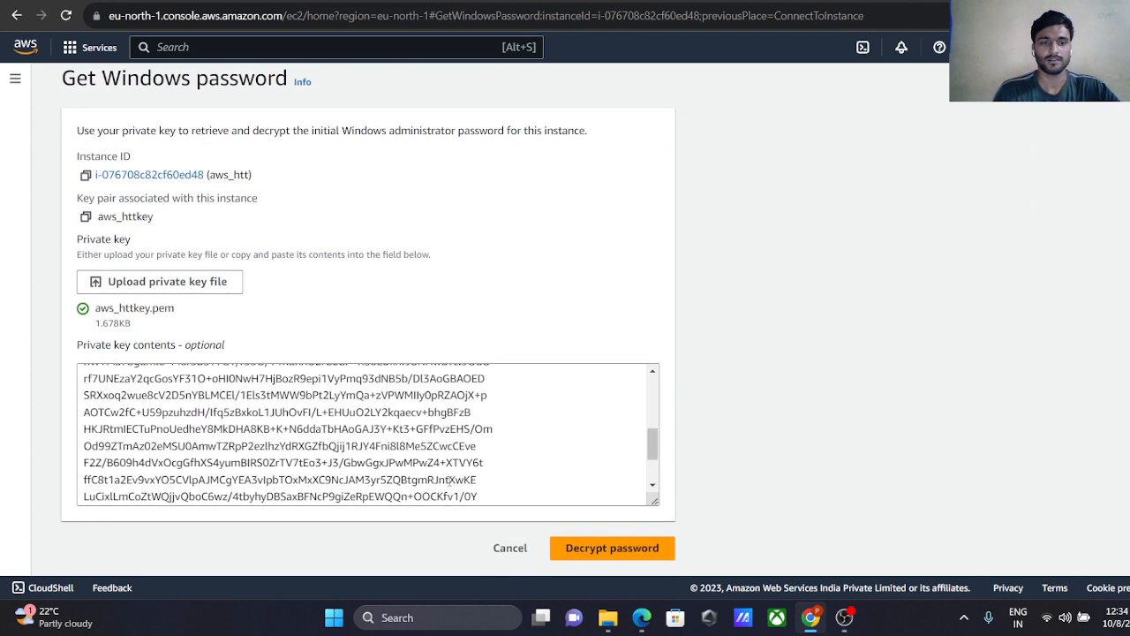
{"action": "scroll", "coordinate": [449, 481], "scroll_direction": "down", "scroll_amount": 1}
{"action": "scroll", "coordinate": [449, 481], "scroll_direction": "up", "scroll_amount": 1}
{"action": "scroll", "coordinate": [449, 481], "scroll_direction": "up", "scroll_amount": 2}
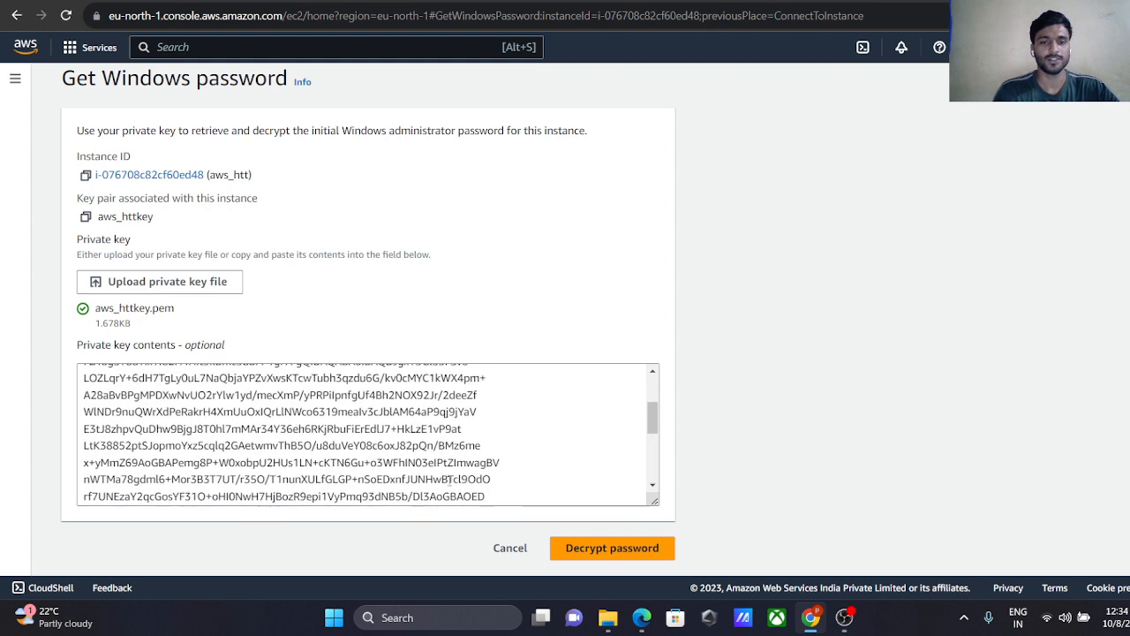
{"action": "left_click", "coordinate": [652, 406]}
{"action": "left_click_drag", "start_coordinate": [653, 406], "coordinate": [653, 375]}
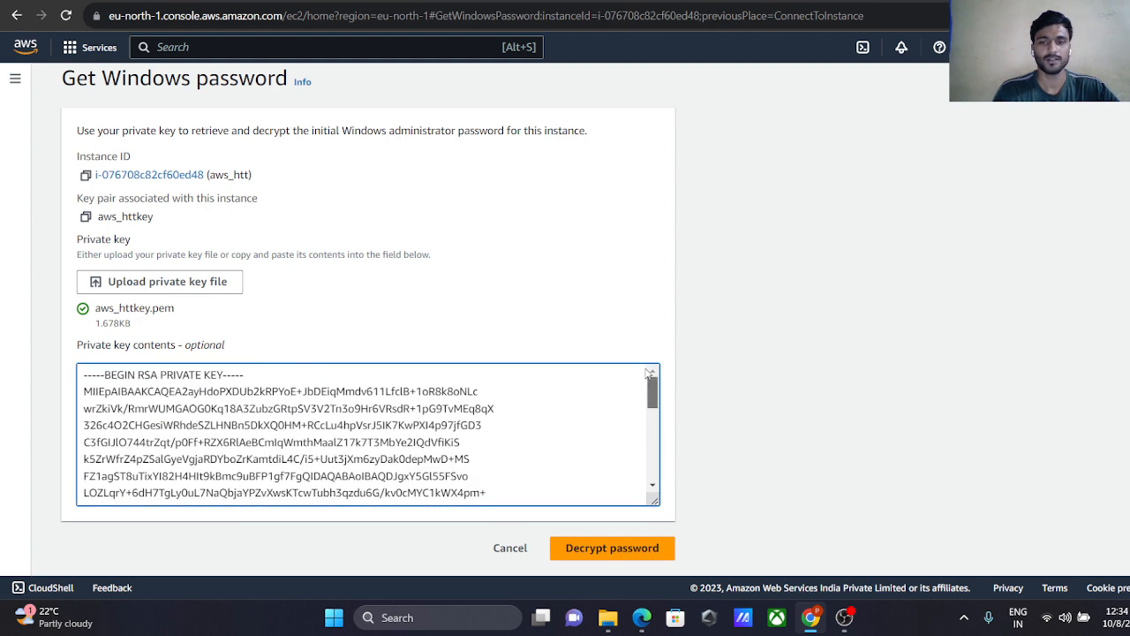
{"action": "scroll", "coordinate": [512, 436], "scroll_direction": "down", "scroll_amount": 5}
{"action": "scroll", "coordinate": [513, 436], "scroll_direction": "up", "scroll_amount": 5}
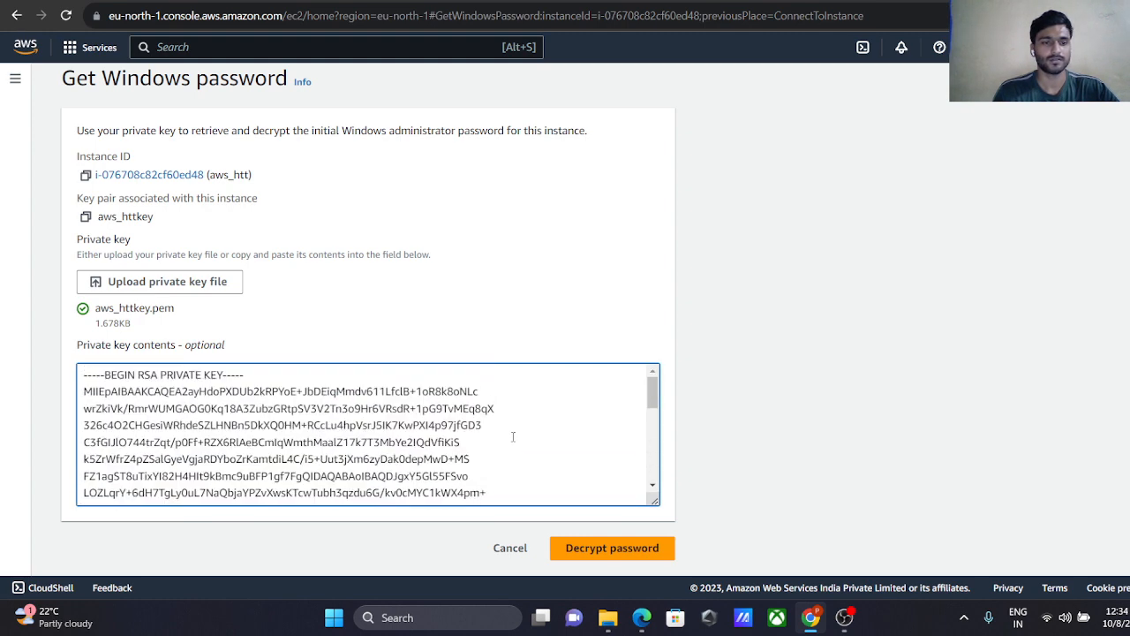
{"action": "scroll", "coordinate": [552, 345], "scroll_direction": "up", "scroll_amount": 1}
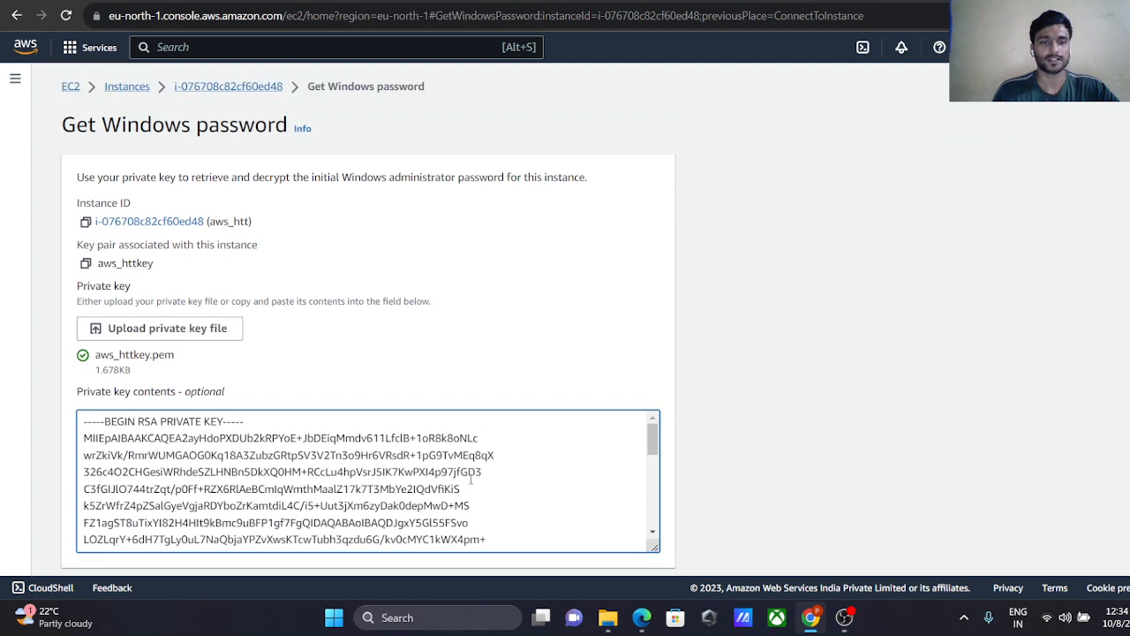
{"action": "scroll", "coordinate": [471, 479], "scroll_direction": "down", "scroll_amount": 3}
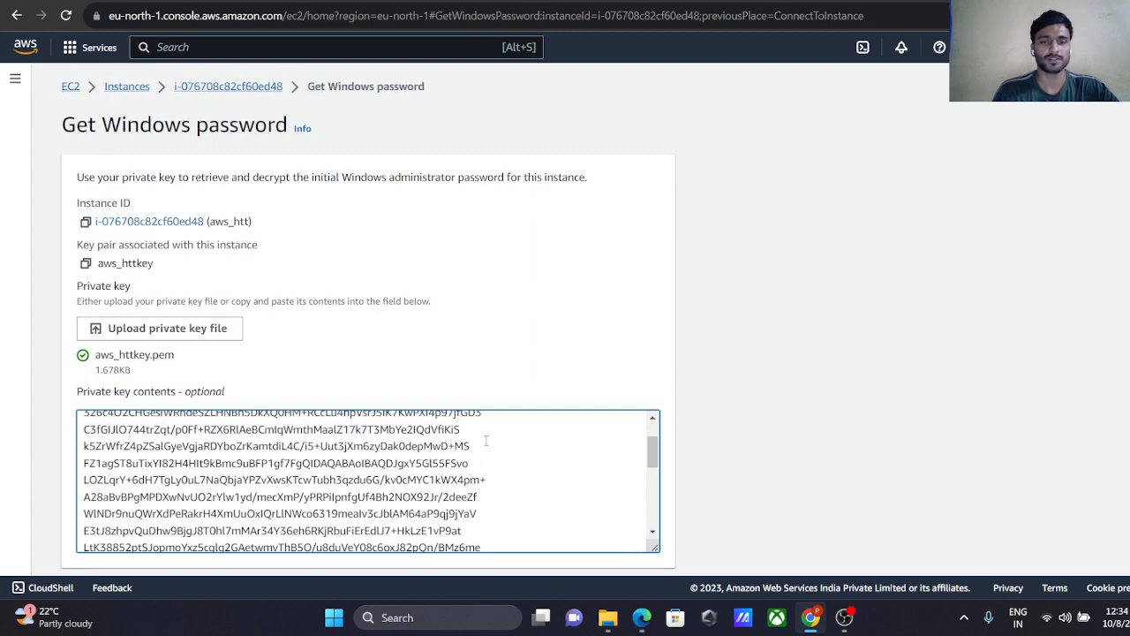
{"action": "scroll", "coordinate": [493, 432], "scroll_direction": "up", "scroll_amount": 3}
{"action": "scroll", "coordinate": [525, 392], "scroll_direction": "down", "scroll_amount": 1}
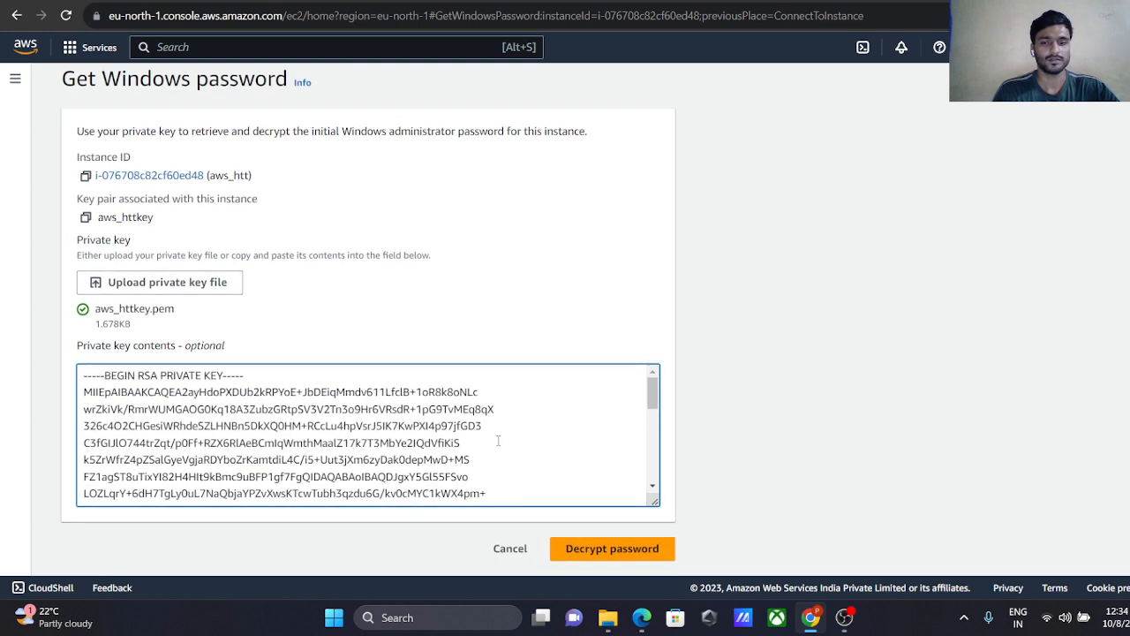
Decrypt the Windows administrator password for aws_htt and copy it to the clipboard
{"action": "left_click", "coordinate": [613, 549]}
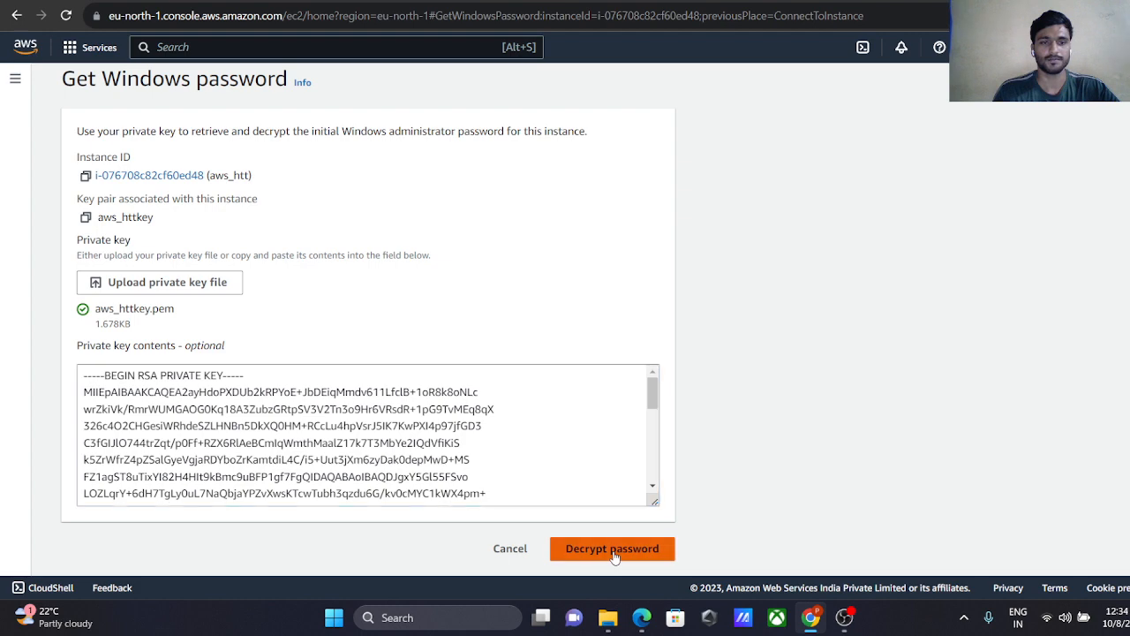
{"action": "scroll", "coordinate": [490, 502], "scroll_direction": "down", "scroll_amount": 4}
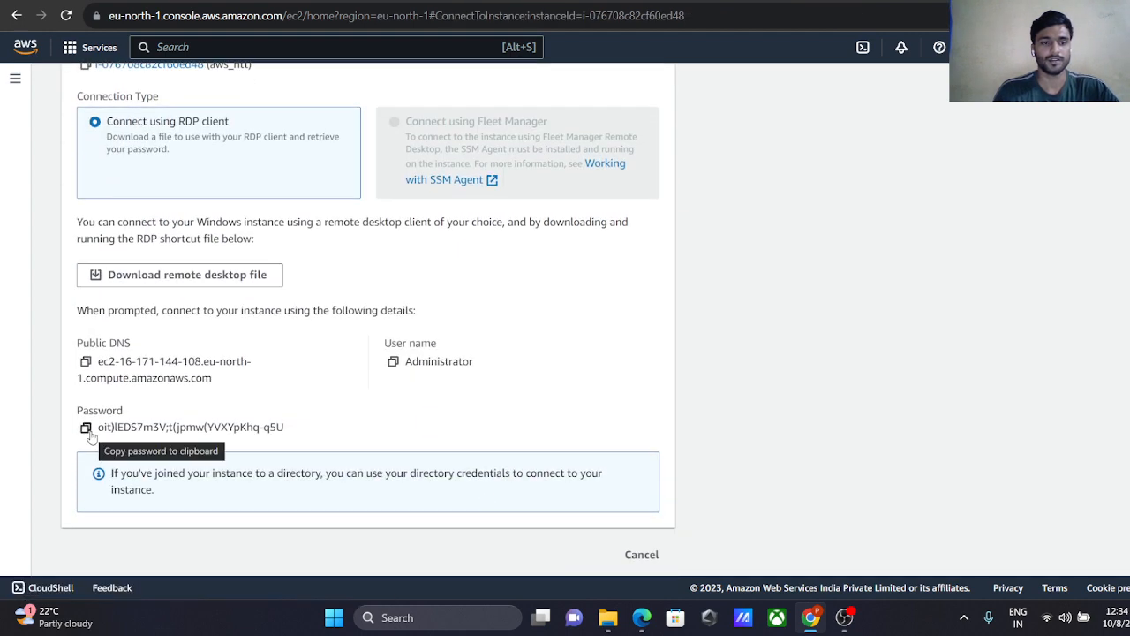
{"action": "left_click", "coordinate": [86, 429]}
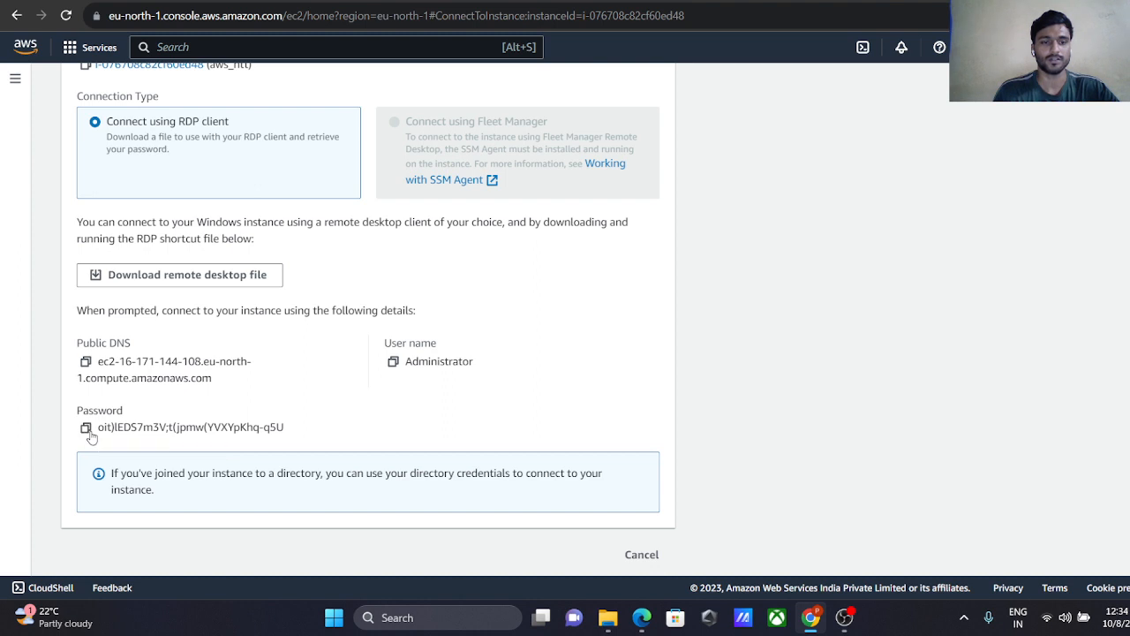
Download the instance's remote desktop file, open aws_htt.rdp and connect despite the unknown publisher
{"action": "left_click", "coordinate": [217, 280]}
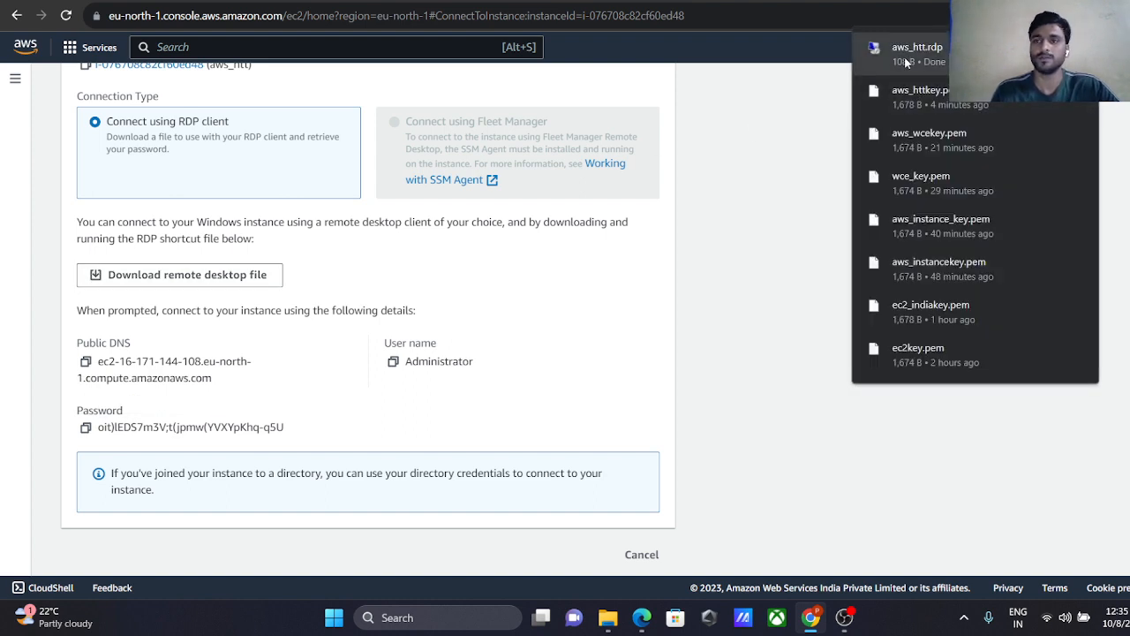
{"action": "left_click", "coordinate": [904, 56]}
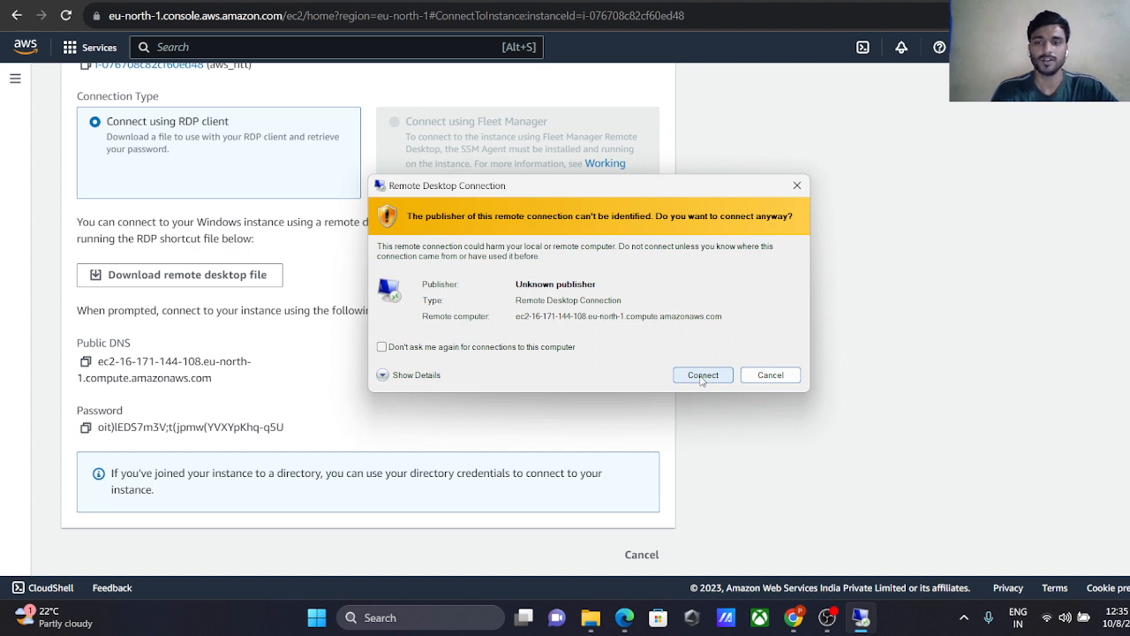
{"action": "left_click", "coordinate": [703, 375]}
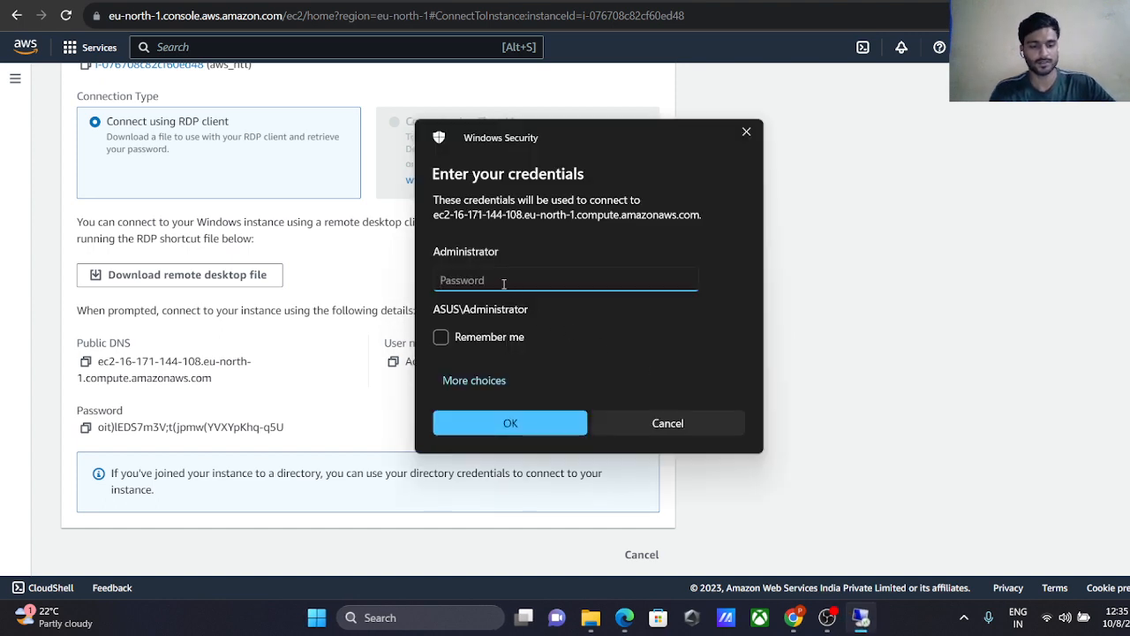
Paste the copied Administrator password into the credentials prompt and connect to the instance despite the certificate errors
{"action": "key", "text": "ctrl+v"}
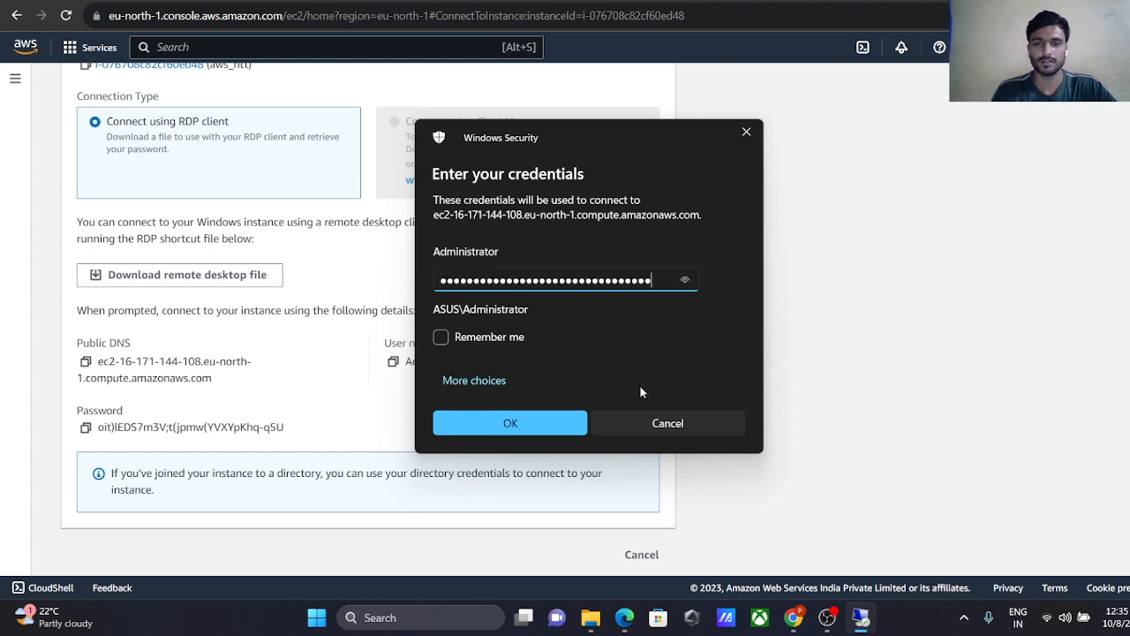
{"action": "left_click", "coordinate": [545, 427]}
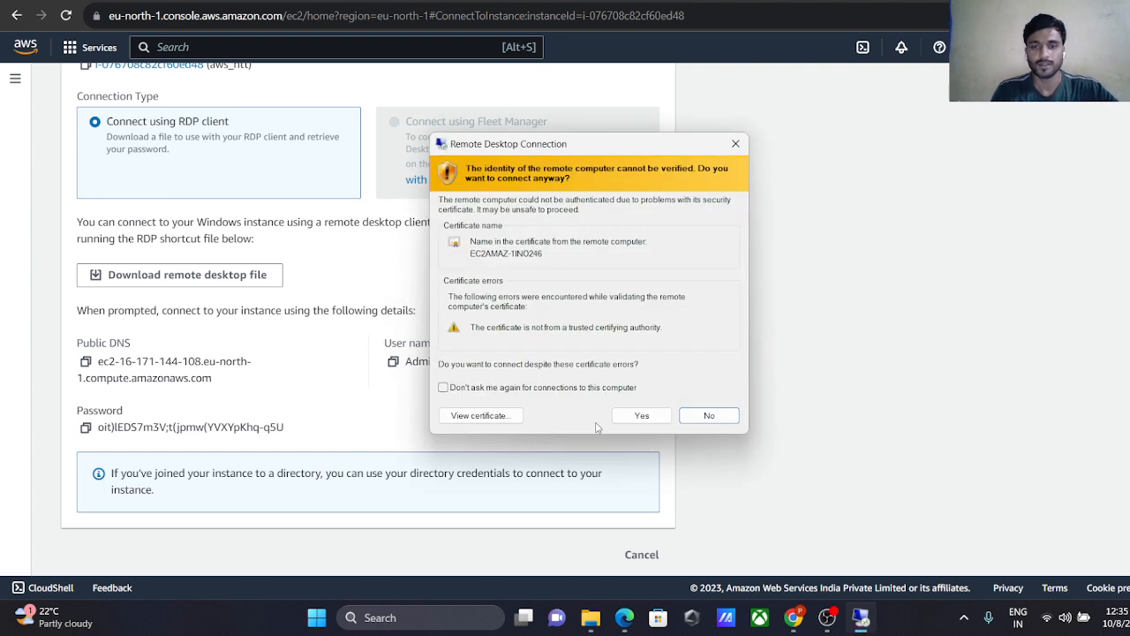
{"action": "left_click", "coordinate": [641, 415]}
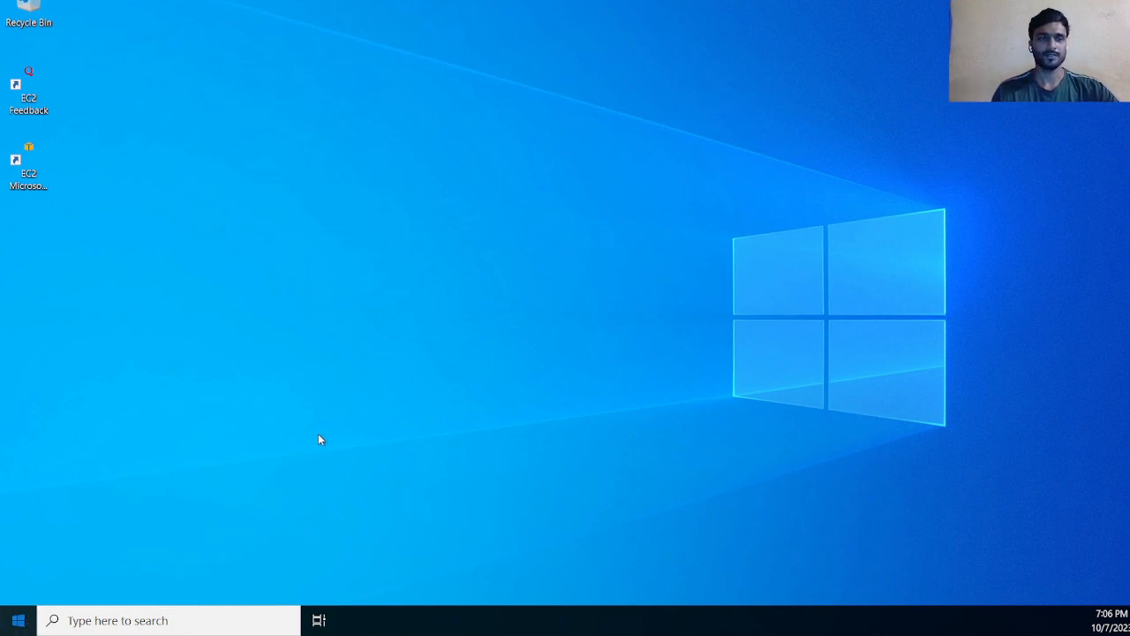
Refresh the remote instance's desktop repeatedly and look over the programs in its Start menu
{"action": "right_click", "coordinate": [475, 240]}
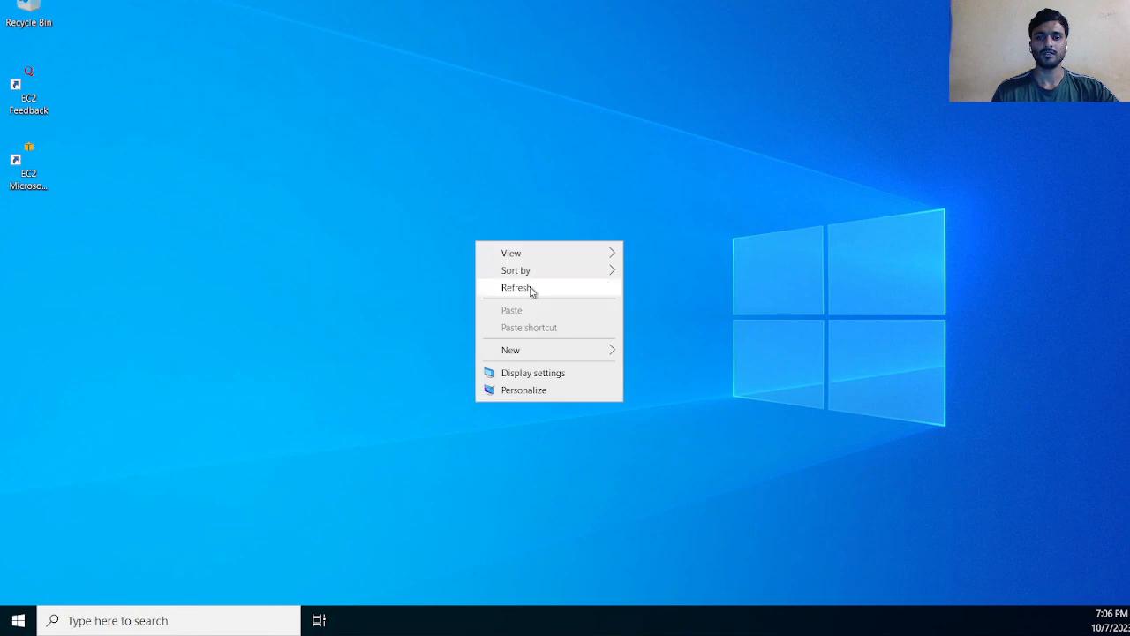
{"action": "left_click", "coordinate": [532, 288]}
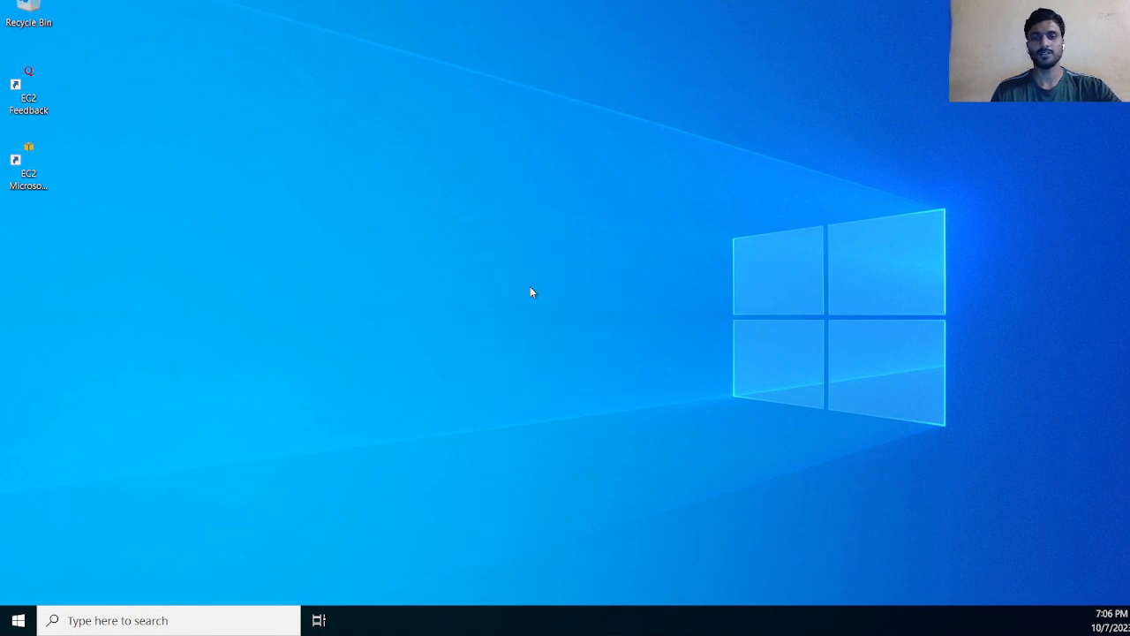
{"action": "key", "text": "super"}
{"action": "right_click", "coordinate": [537, 113]}
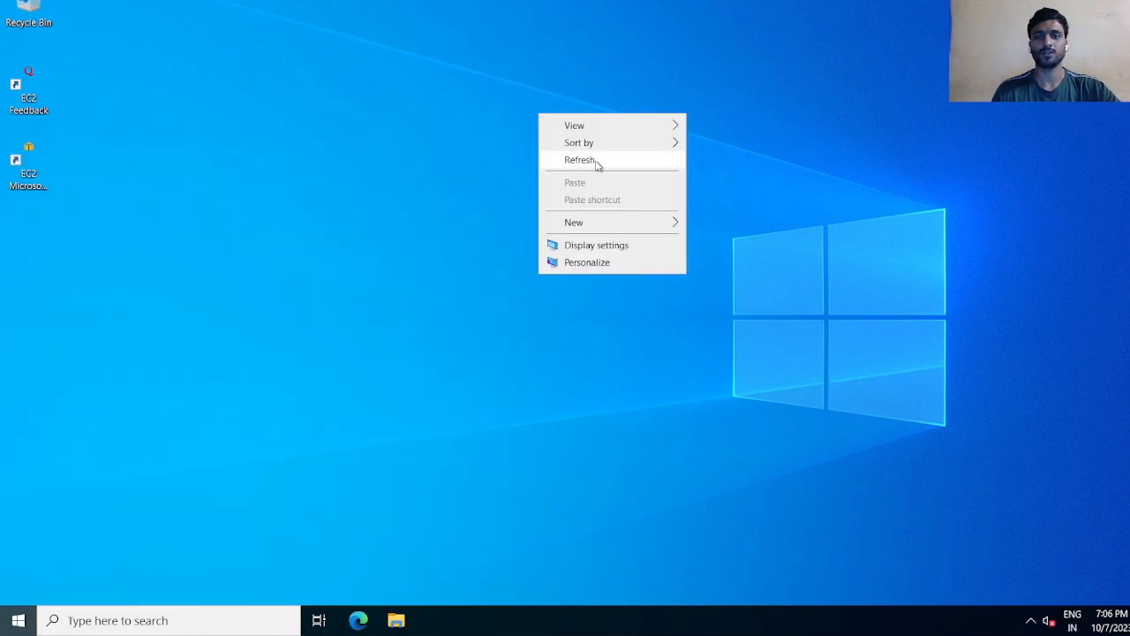
{"action": "left_click", "coordinate": [543, 161]}
{"action": "right_click", "coordinate": [506, 154]}
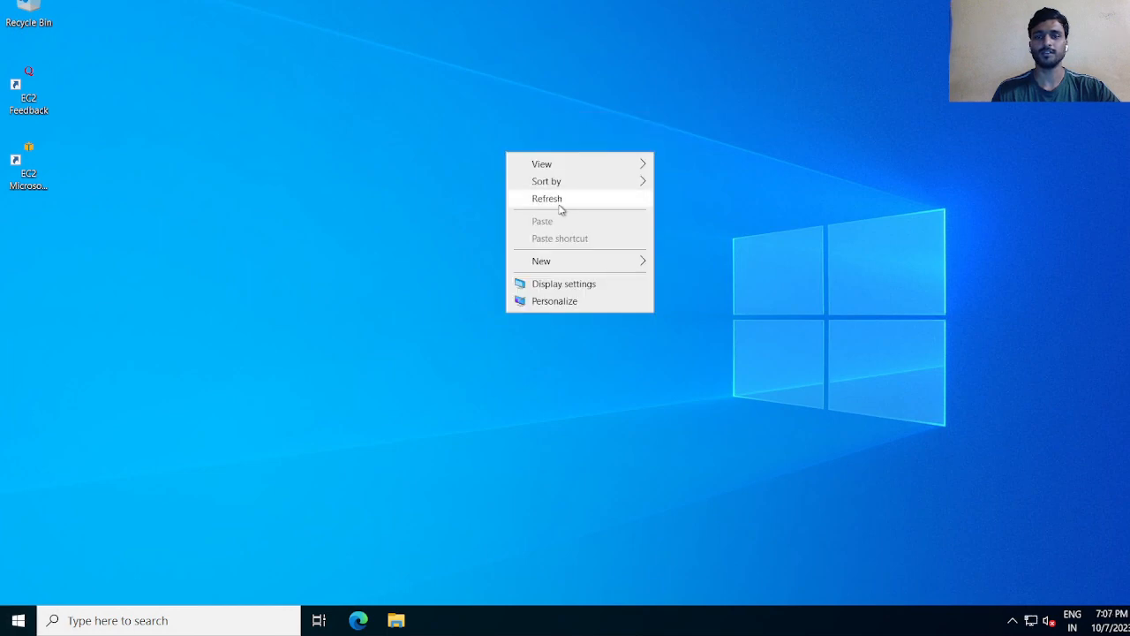
{"action": "left_click", "coordinate": [560, 199]}
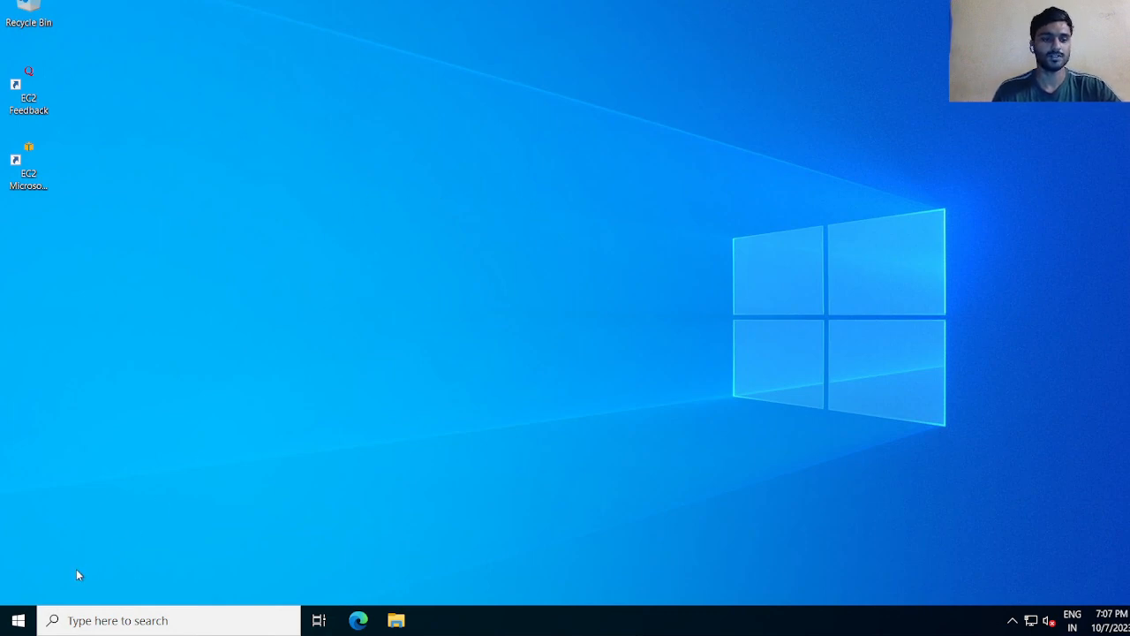
{"action": "left_click", "coordinate": [17, 620]}
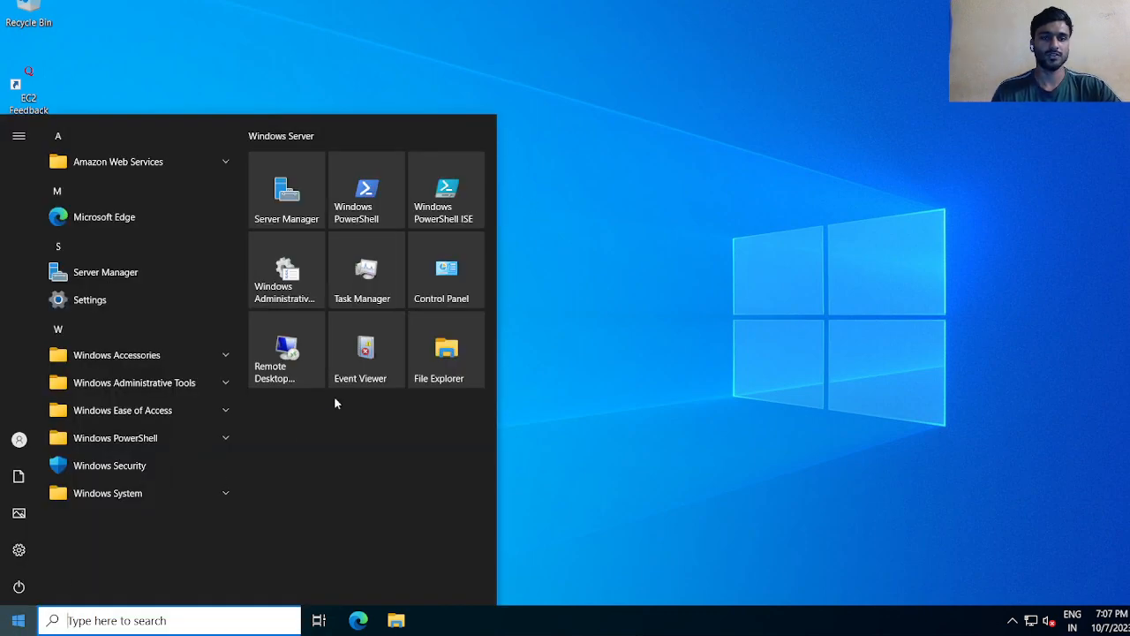
{"action": "left_click", "coordinate": [612, 329]}
{"action": "right_click", "coordinate": [502, 139]}
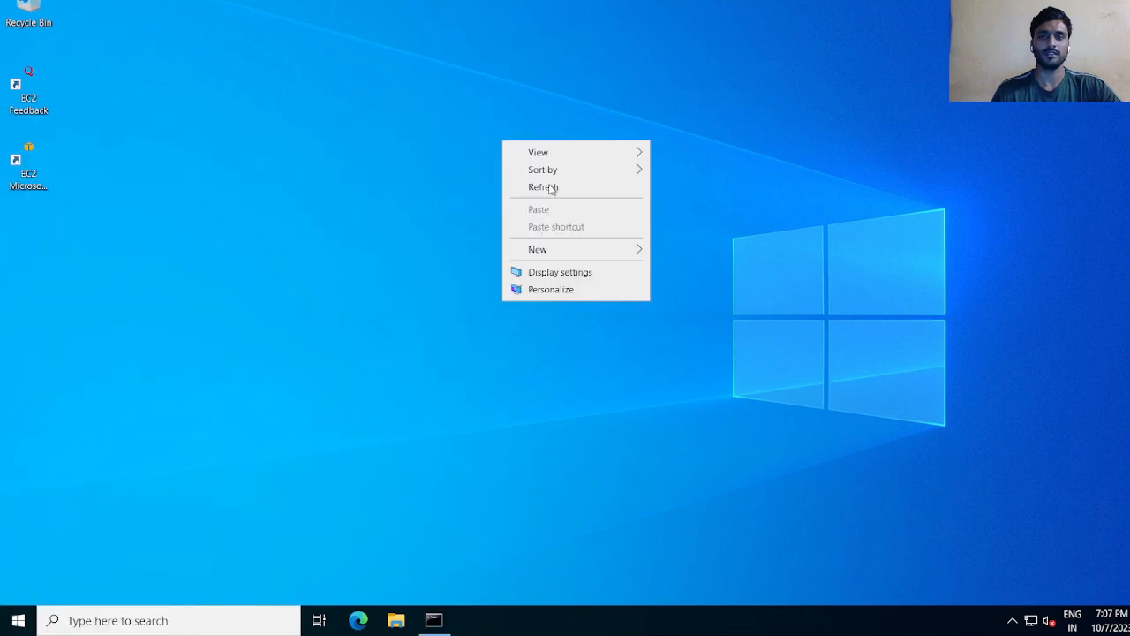
{"action": "left_click", "coordinate": [556, 193]}
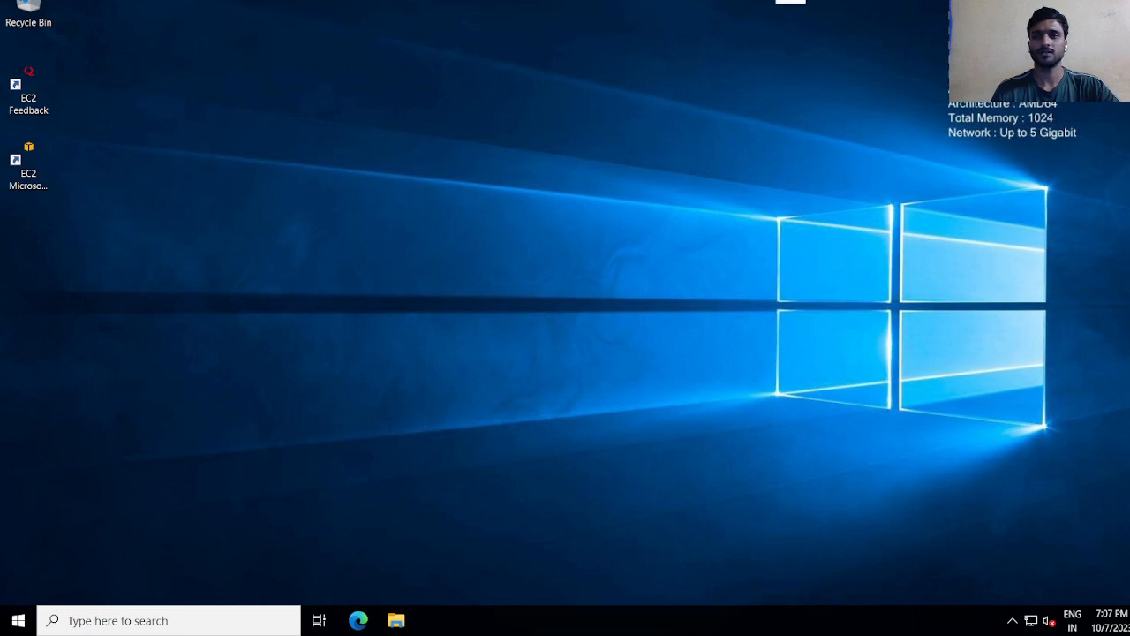
Close the remote desktop connection and confirm disconnecting the session
{"action": "left_click", "coordinate": [778, 1]}
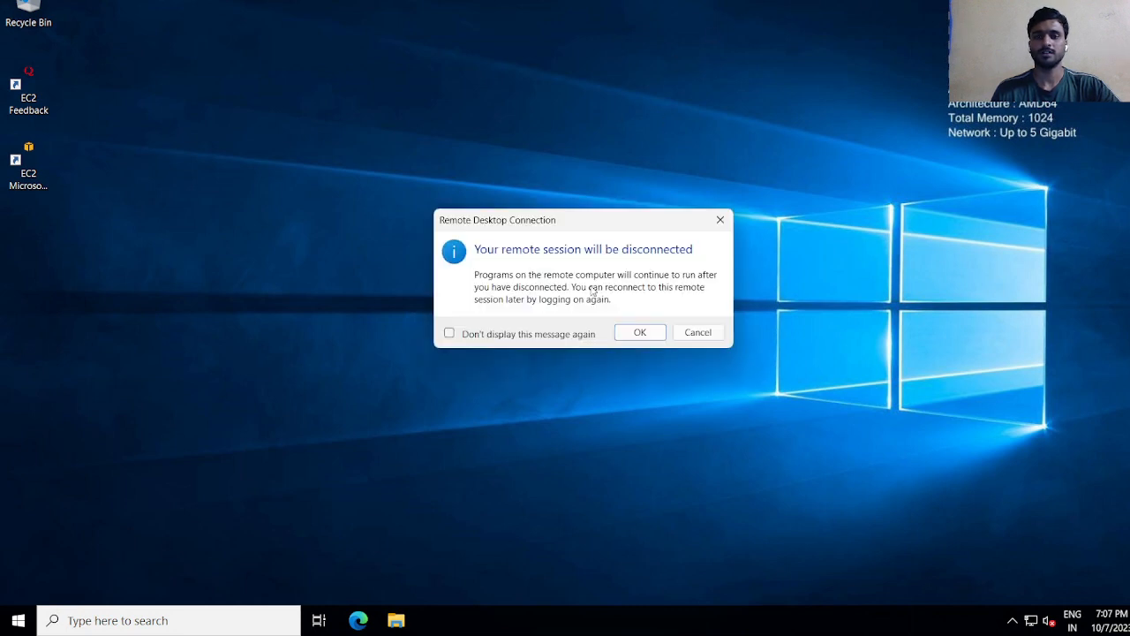
{"action": "left_click", "coordinate": [640, 333]}
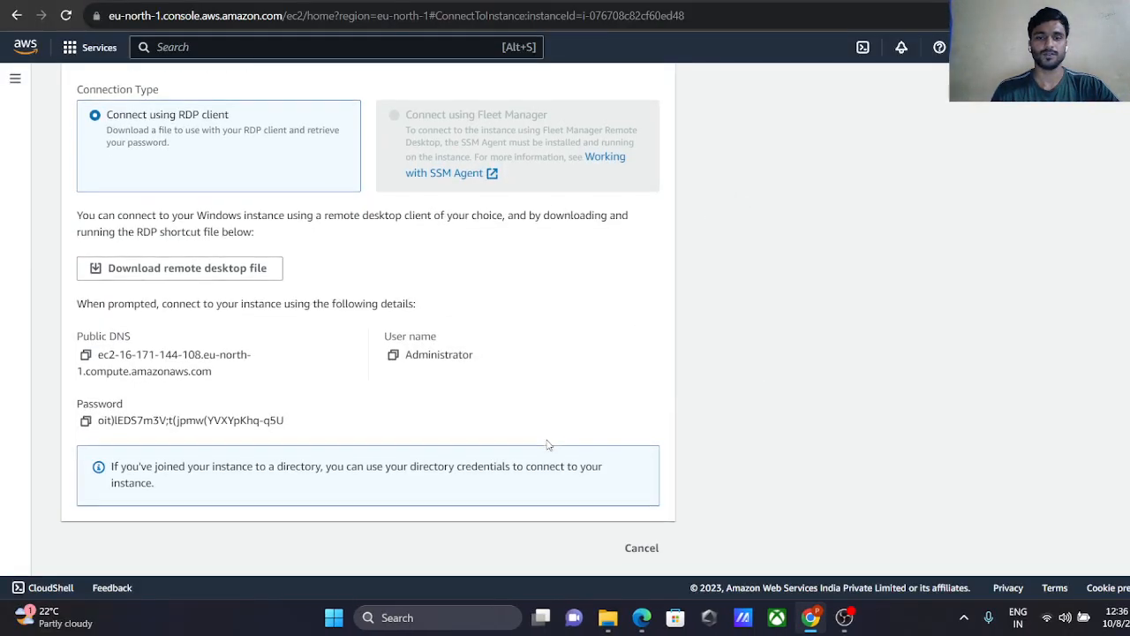
{"action": "scroll", "coordinate": [547, 444], "scroll_direction": "up", "scroll_amount": 3}
{"action": "scroll", "coordinate": [547, 444], "scroll_direction": "down", "scroll_amount": 3}
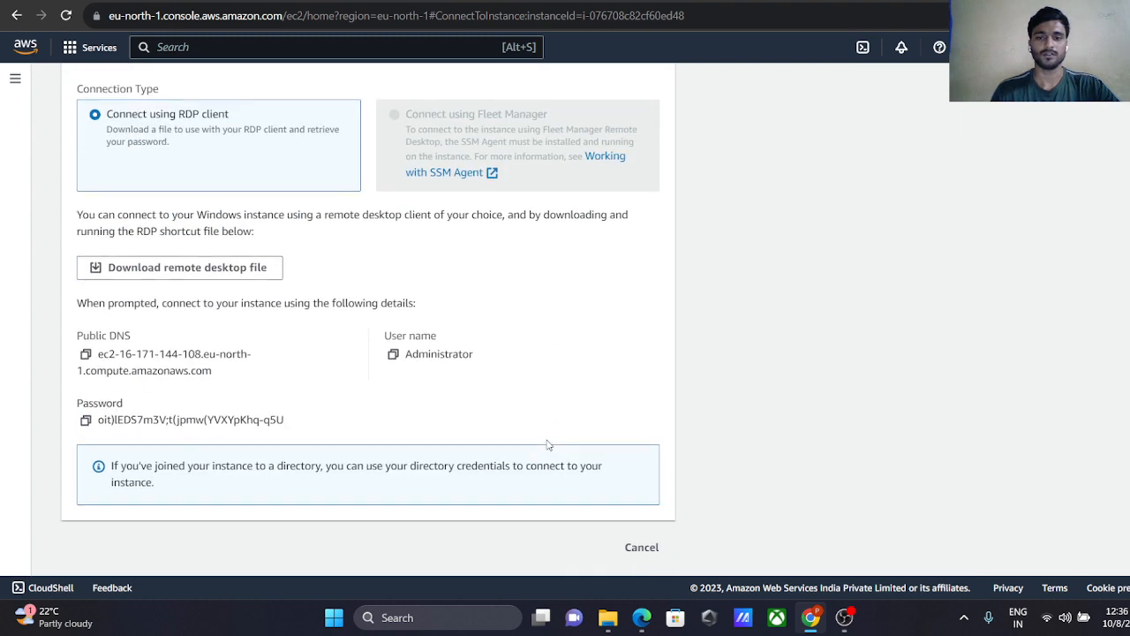
{"action": "scroll", "coordinate": [547, 444], "scroll_direction": "up", "scroll_amount": 3}
{"action": "scroll", "coordinate": [548, 444], "scroll_direction": "down", "scroll_amount": 3}
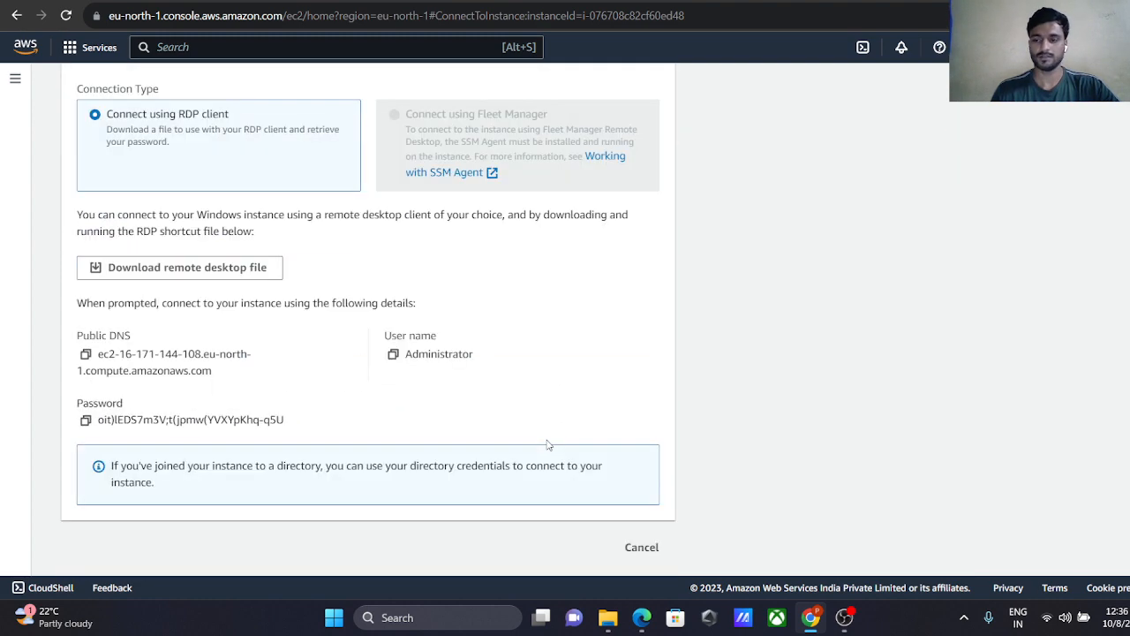
{"action": "scroll", "coordinate": [548, 444], "scroll_direction": "up", "scroll_amount": 3}
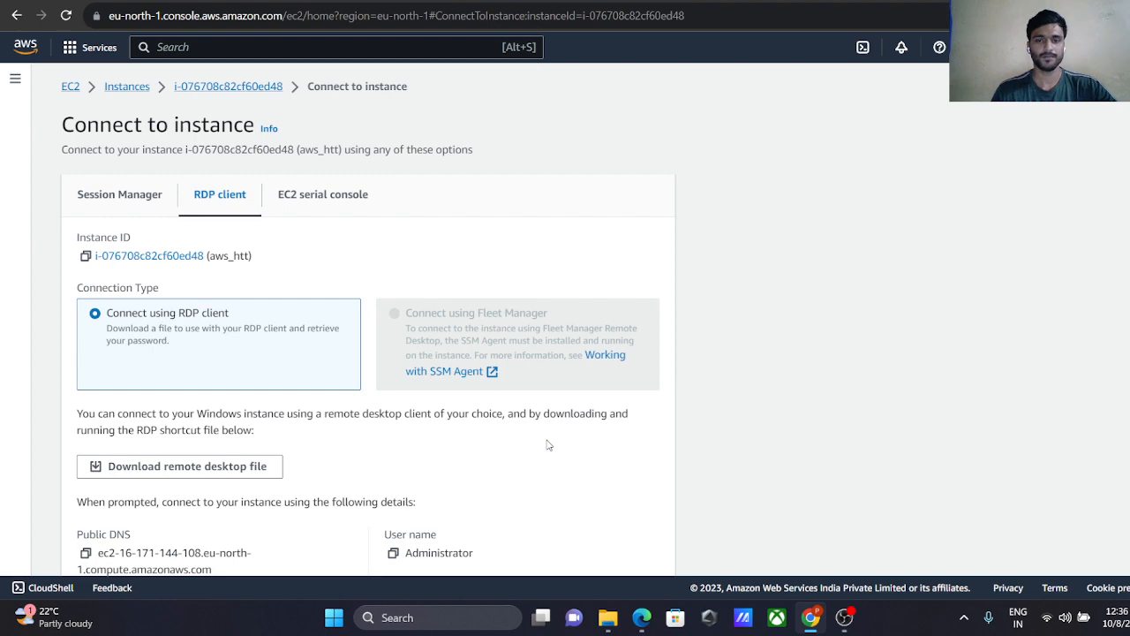
{"action": "scroll", "coordinate": [547, 444], "scroll_direction": "down", "scroll_amount": 3}
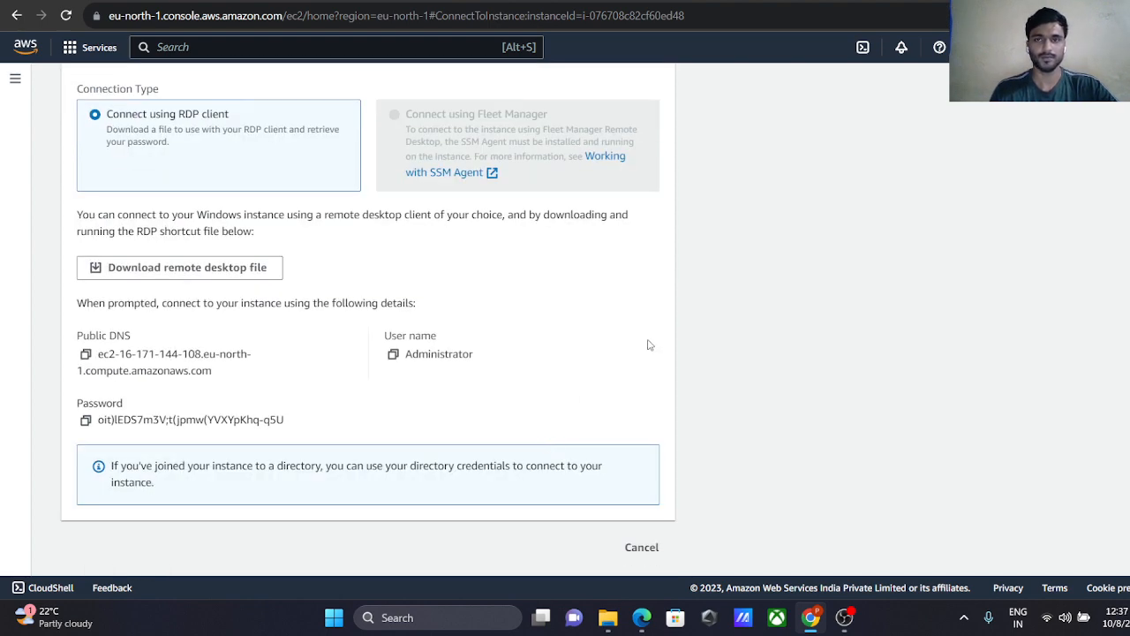
{"action": "left_click", "coordinate": [891, 487]}
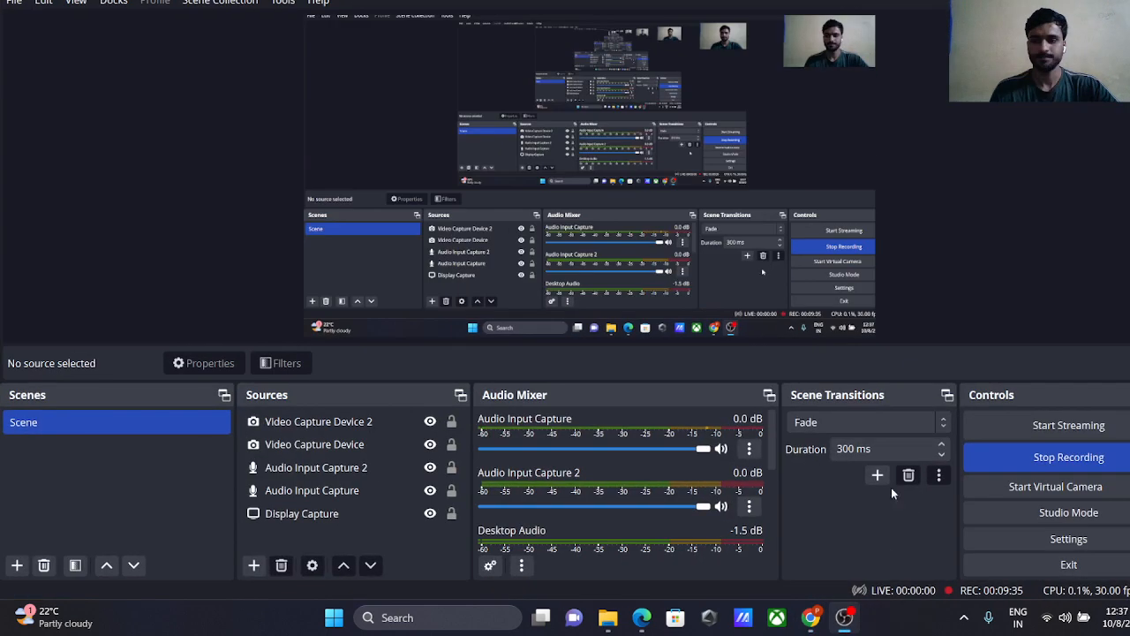